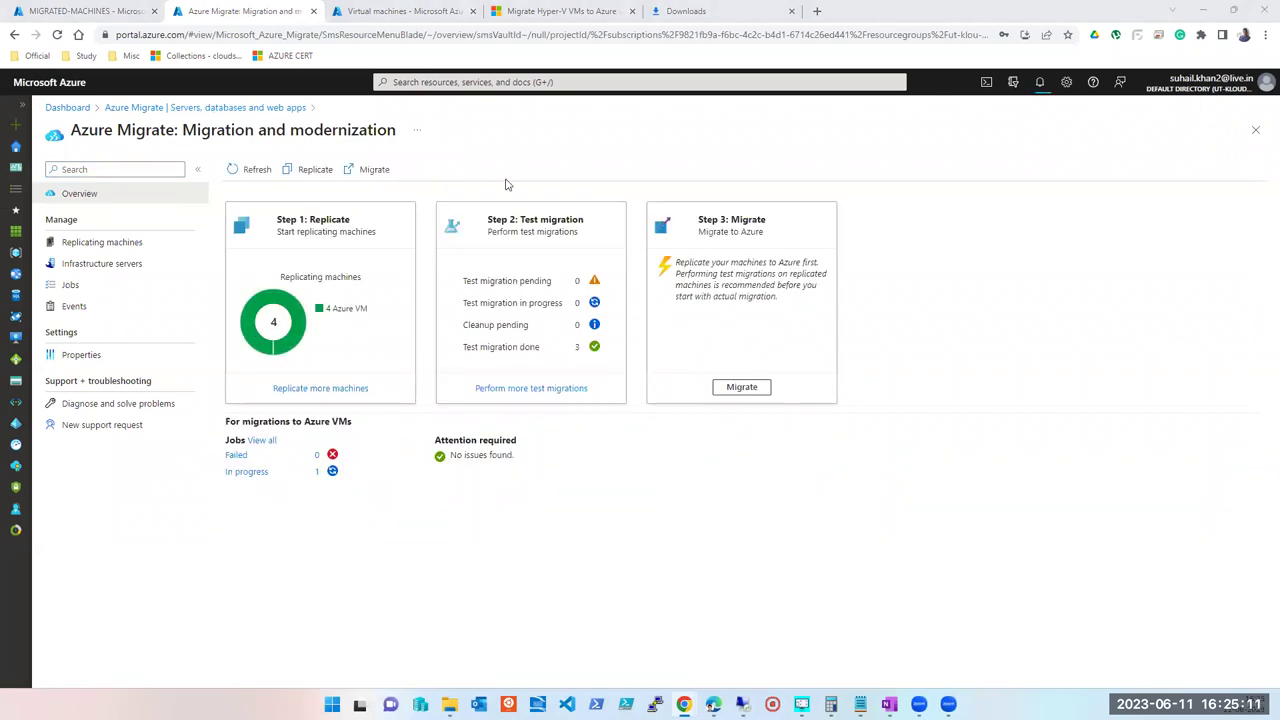
# - View the replicating machines, then bring up the Remote Desktop session to 172.190.182.43 showing the on-premises IIS website
pyautogui.click(110, 245)
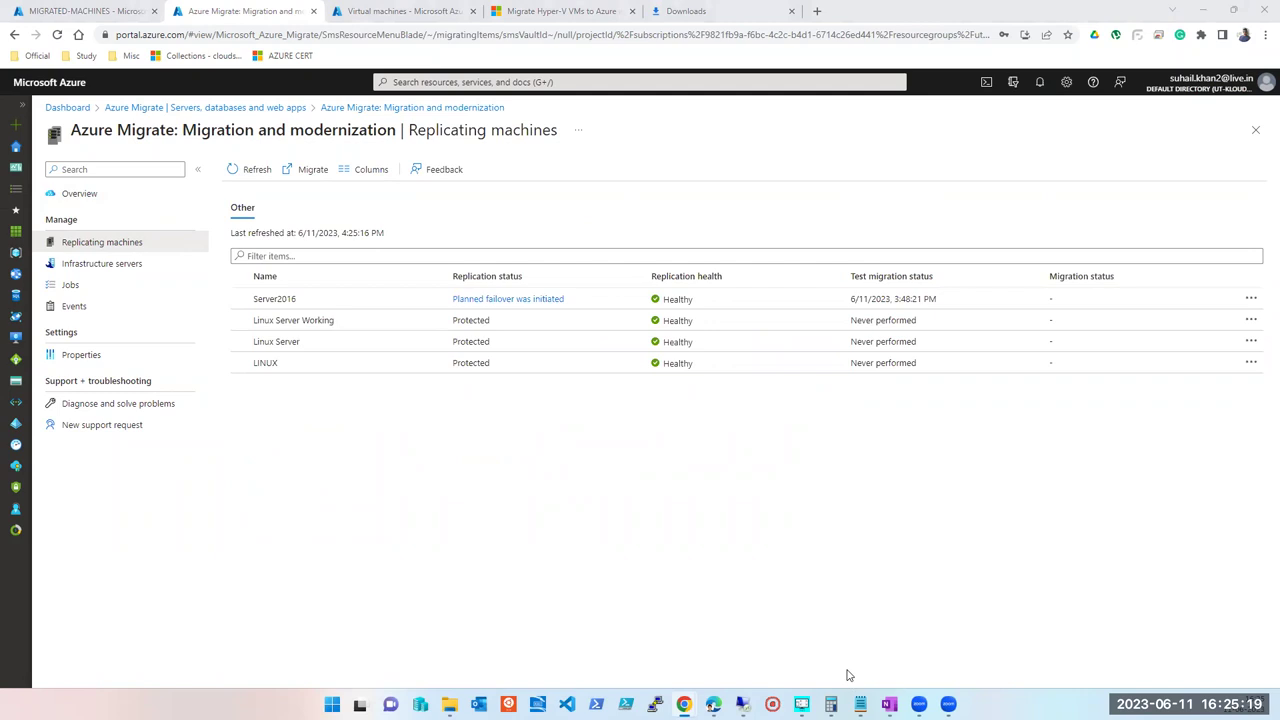
pyautogui.moveTo(920, 700)
pyautogui.moveTo(743, 704)
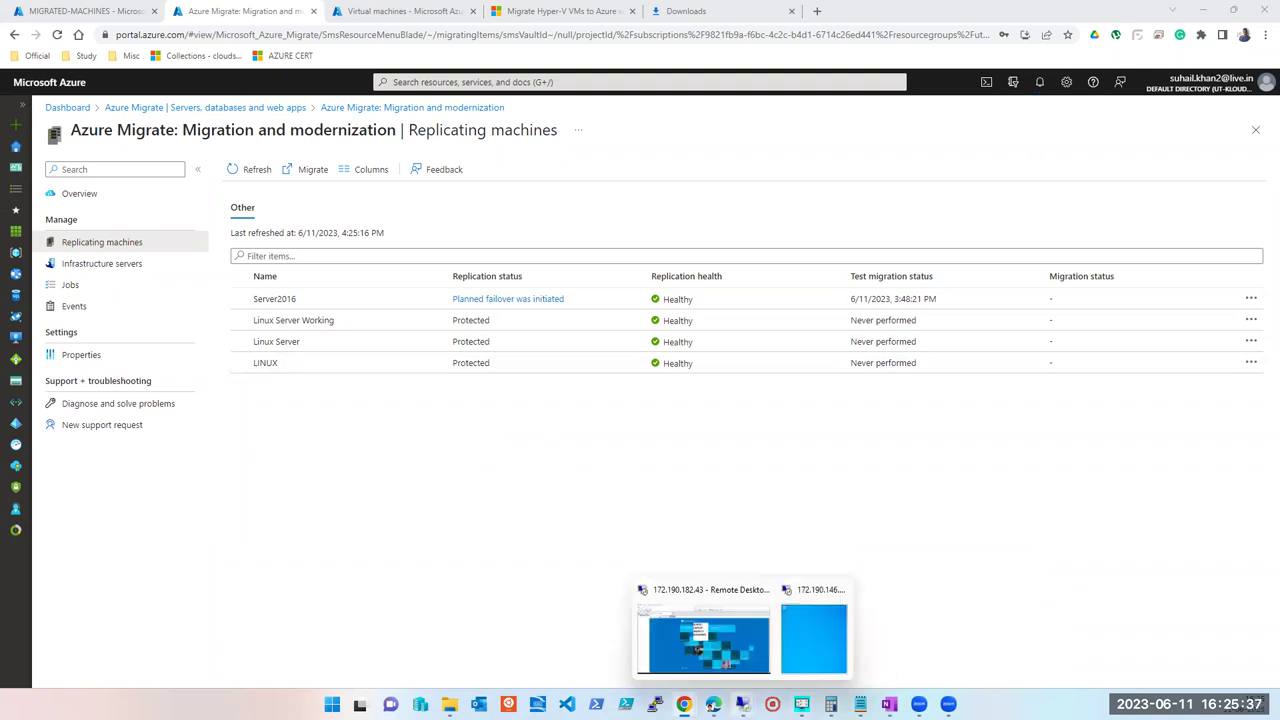
pyautogui.click(707, 672)
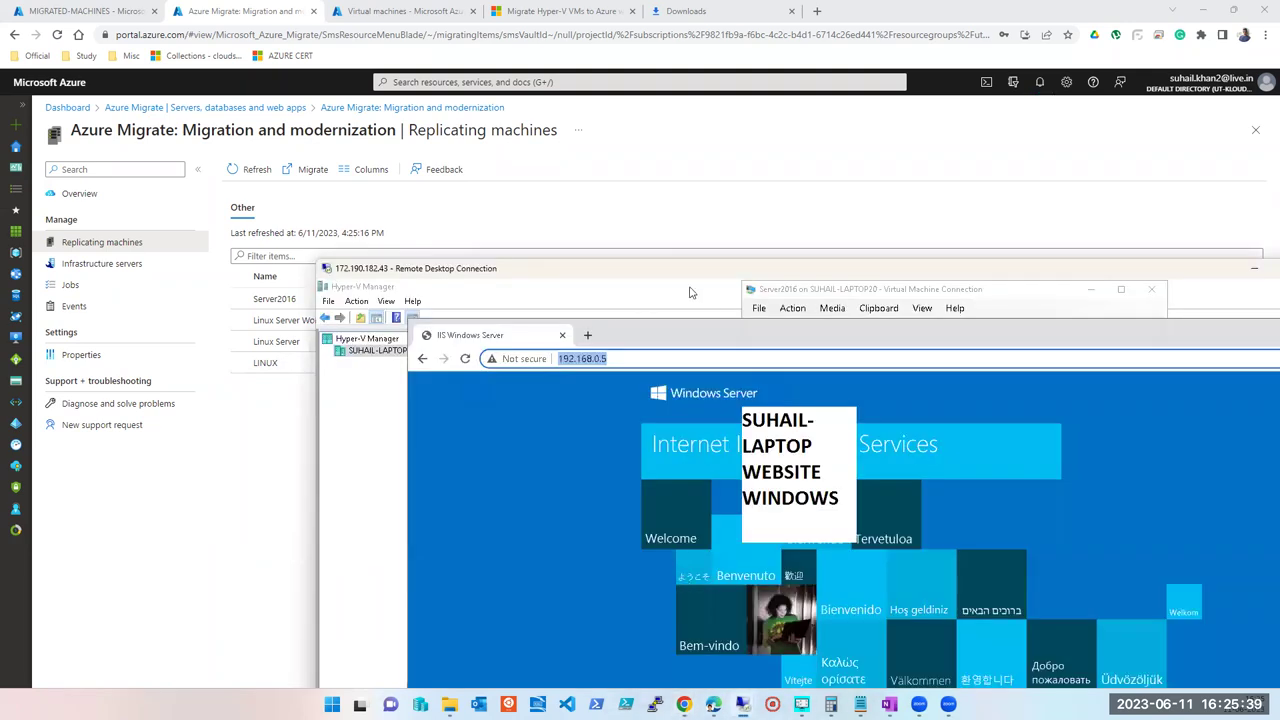
pyautogui.doubleClick(898, 260)
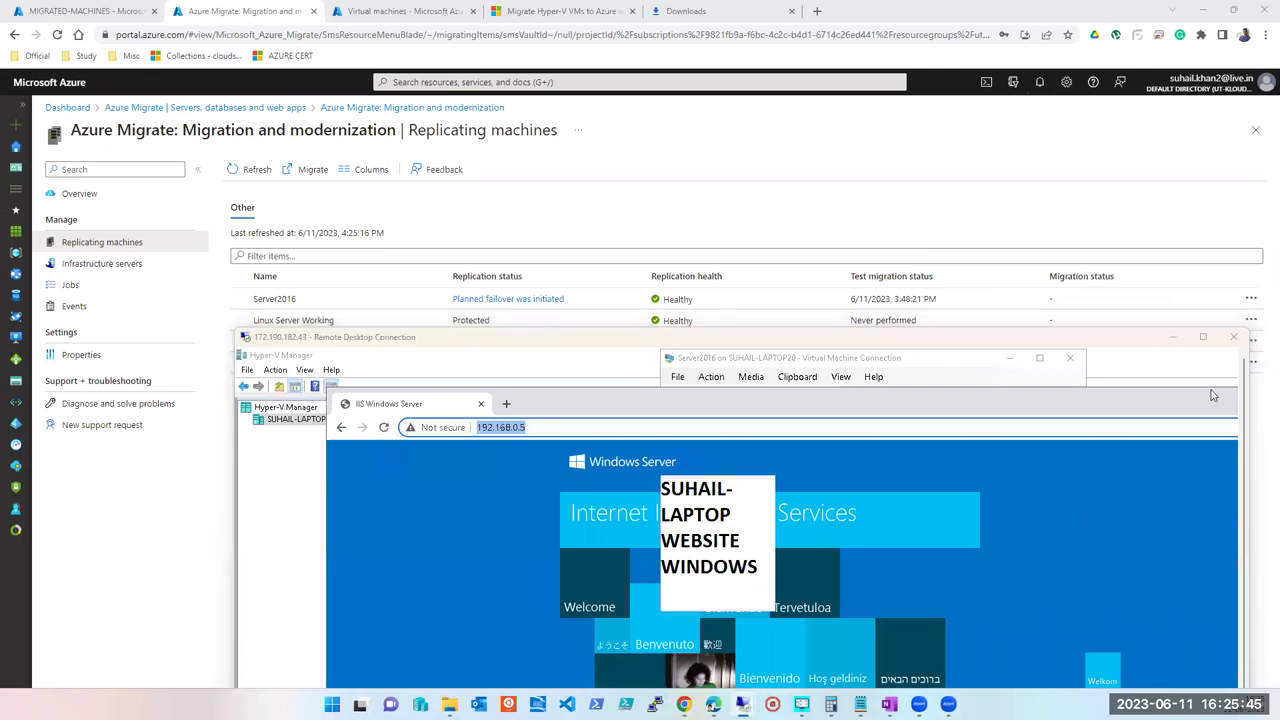
pyautogui.click(655, 406)
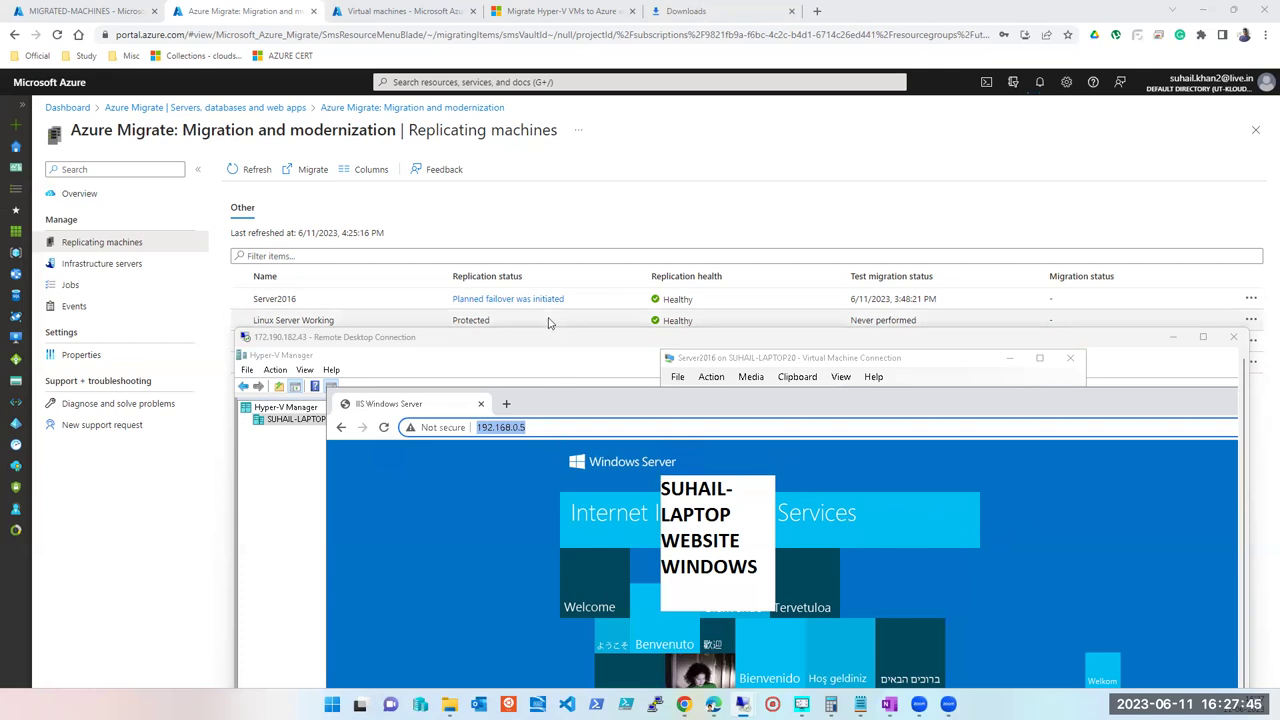
# - Check the notifications for the Server2016 migration, look at the 172.190.182.43 remote session again, and refresh the replicating machines list
pyautogui.click(1039, 84)
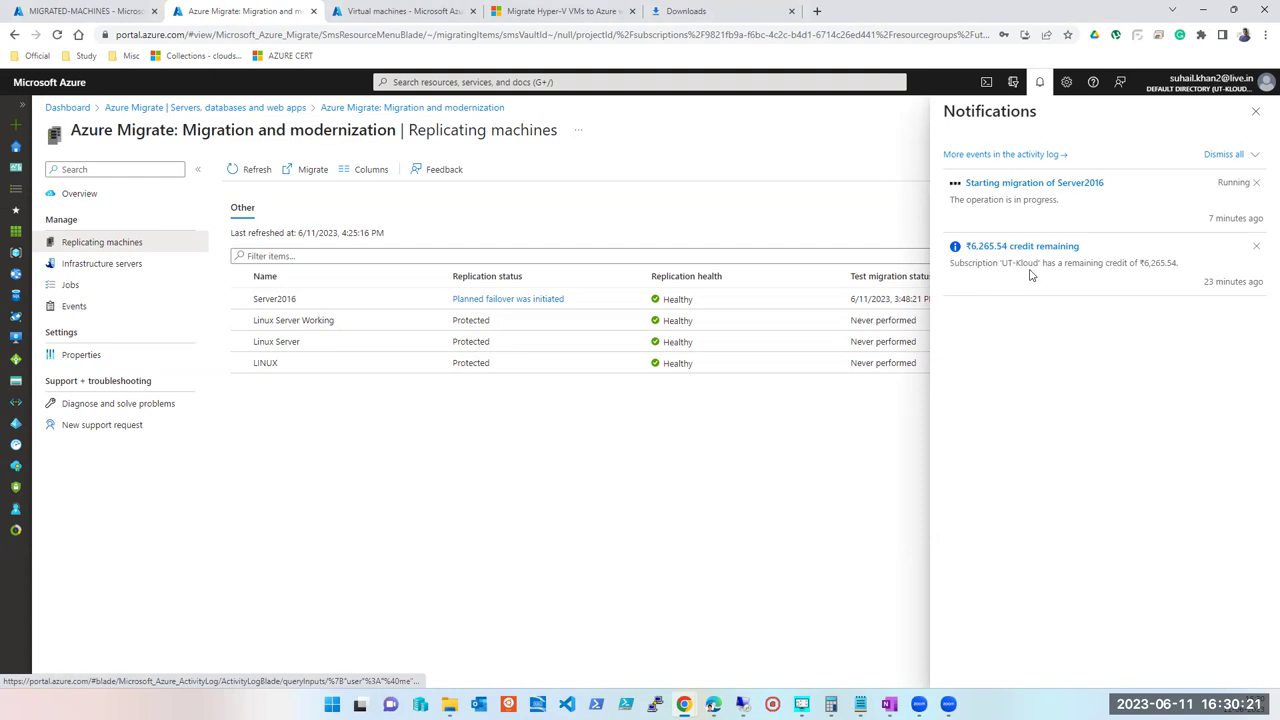
pyautogui.moveTo(801, 704)
pyautogui.moveTo(742, 704)
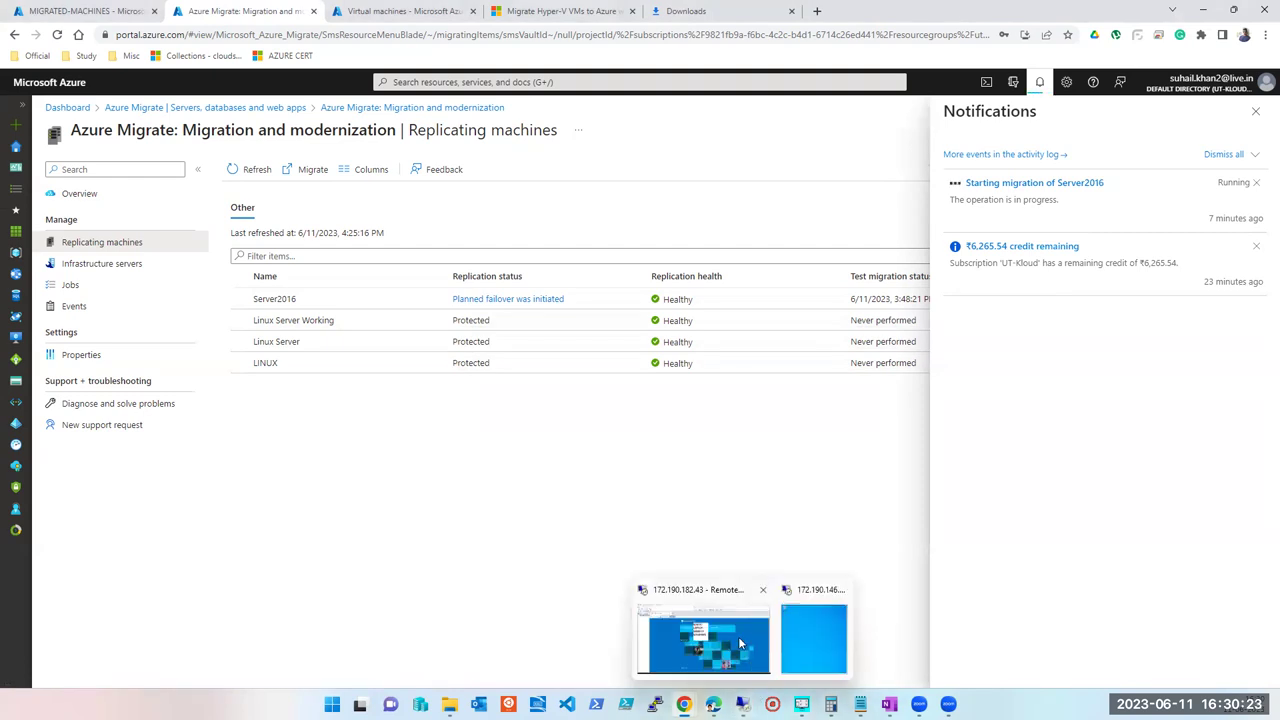
pyautogui.click(736, 604)
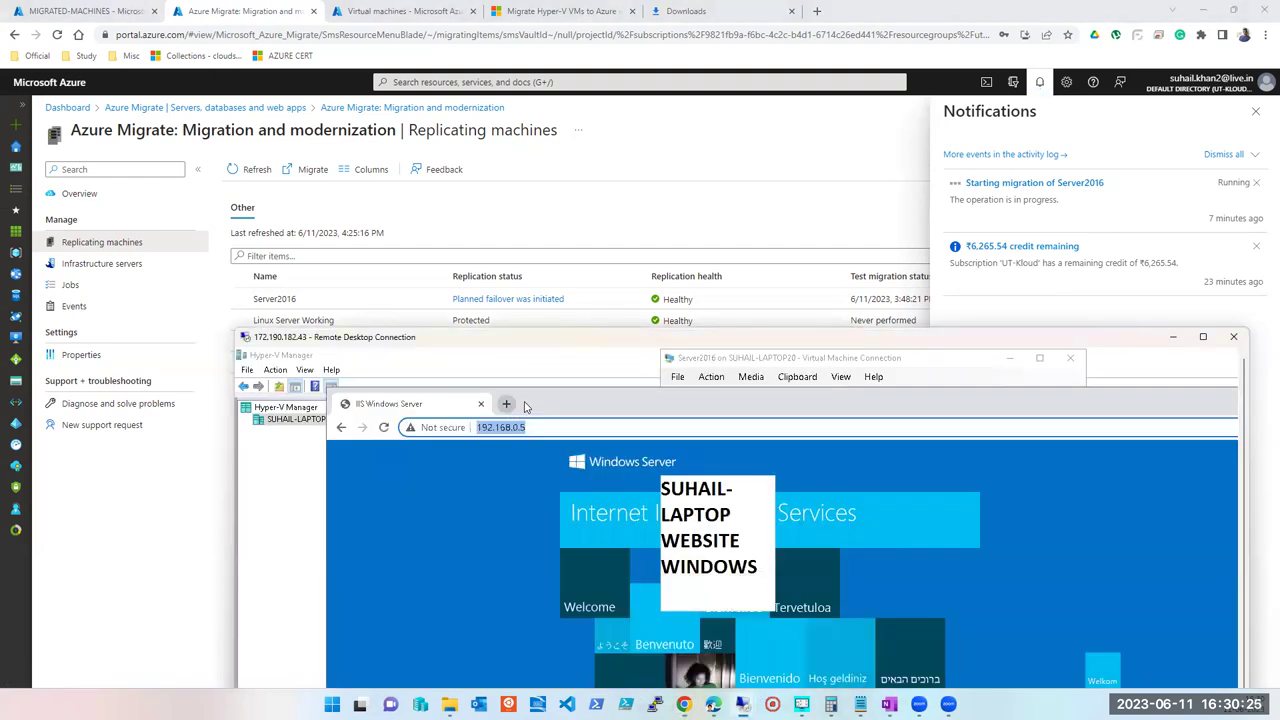
pyautogui.click(253, 170)
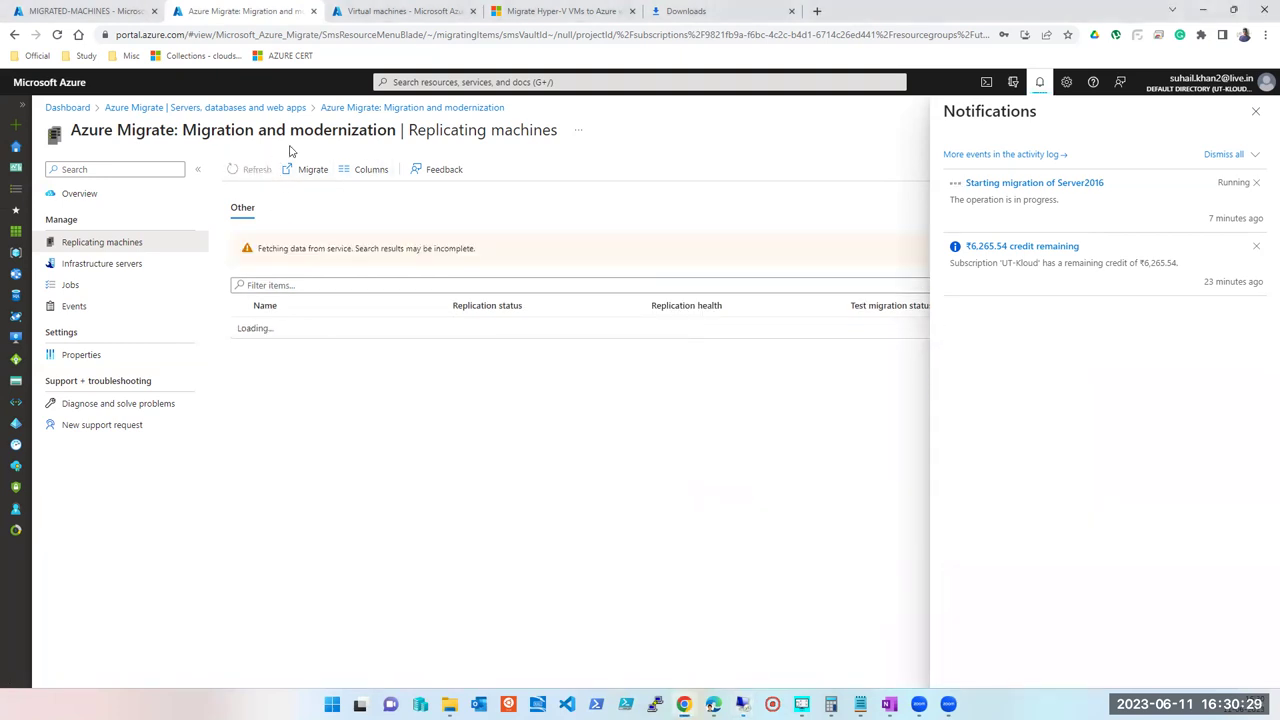
# - Search the Azure portal for "dns"
pyautogui.moveTo(364, 14)
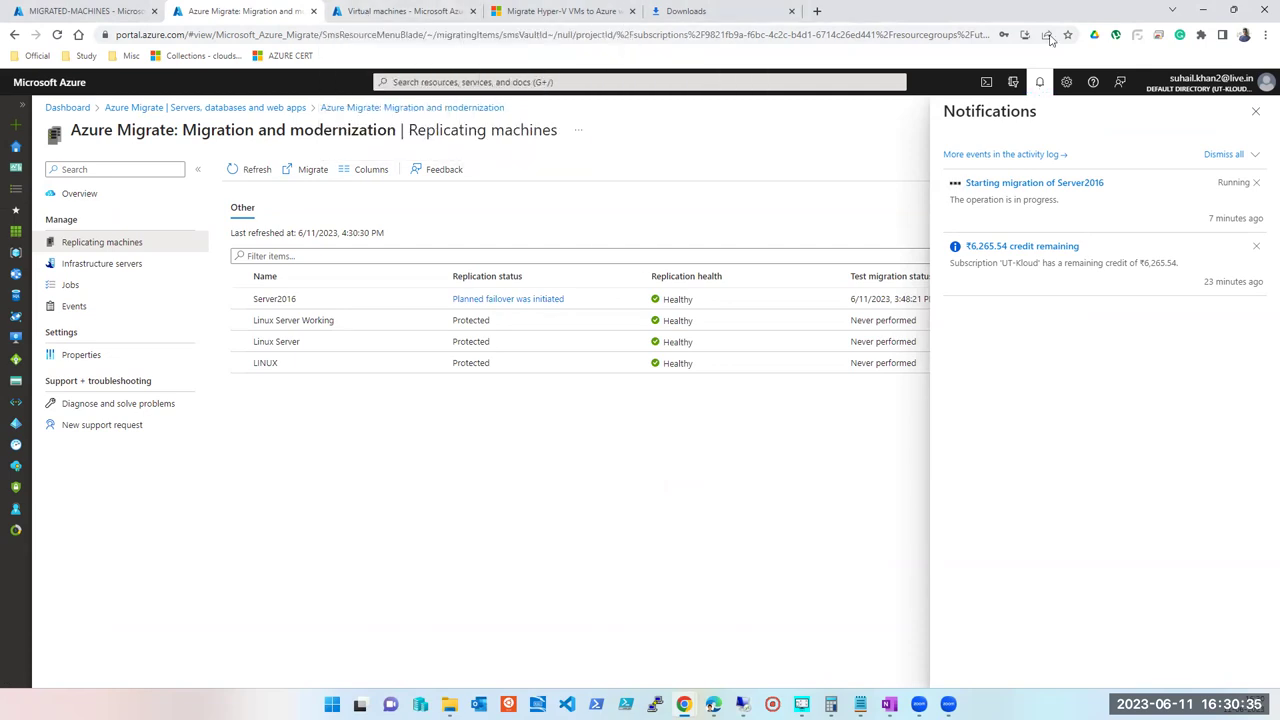
pyautogui.click(496, 78)
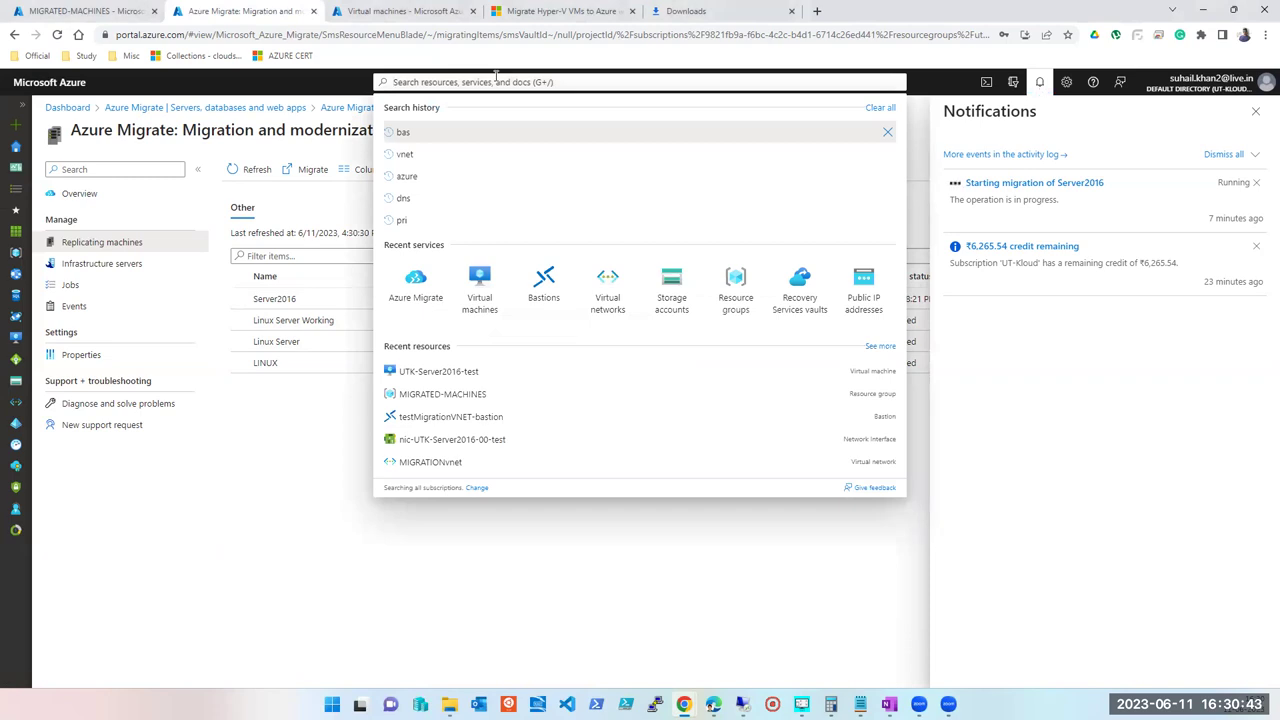
pyautogui.write('dns')
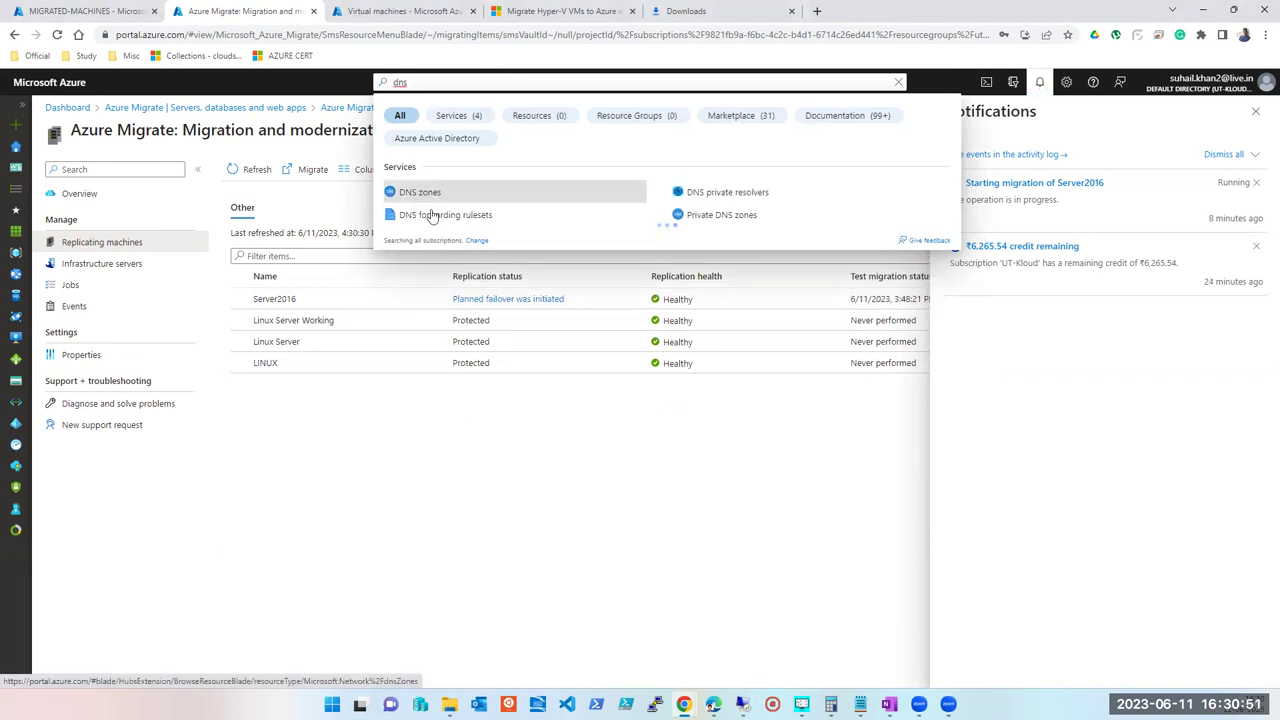
# - Switch to OneNote and look through the Azure Storage and Backup and SQL page for DNS notes
pyautogui.moveTo(831, 704)
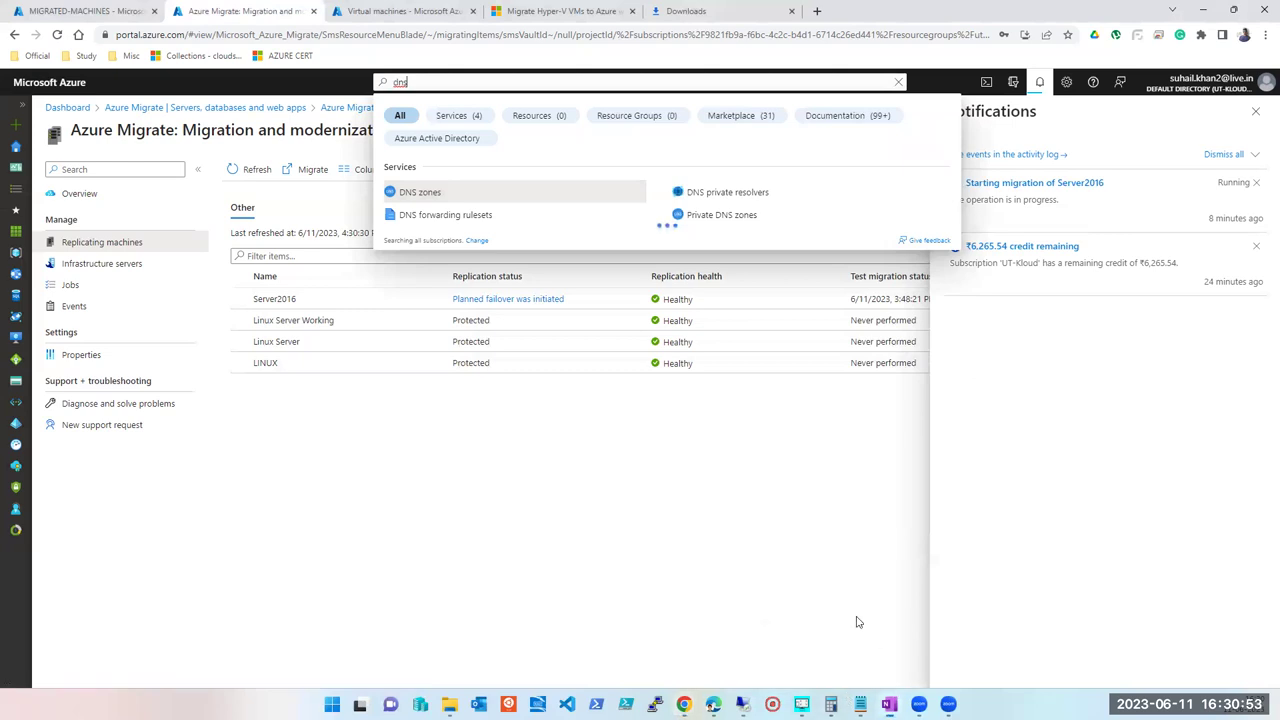
pyautogui.click(888, 704)
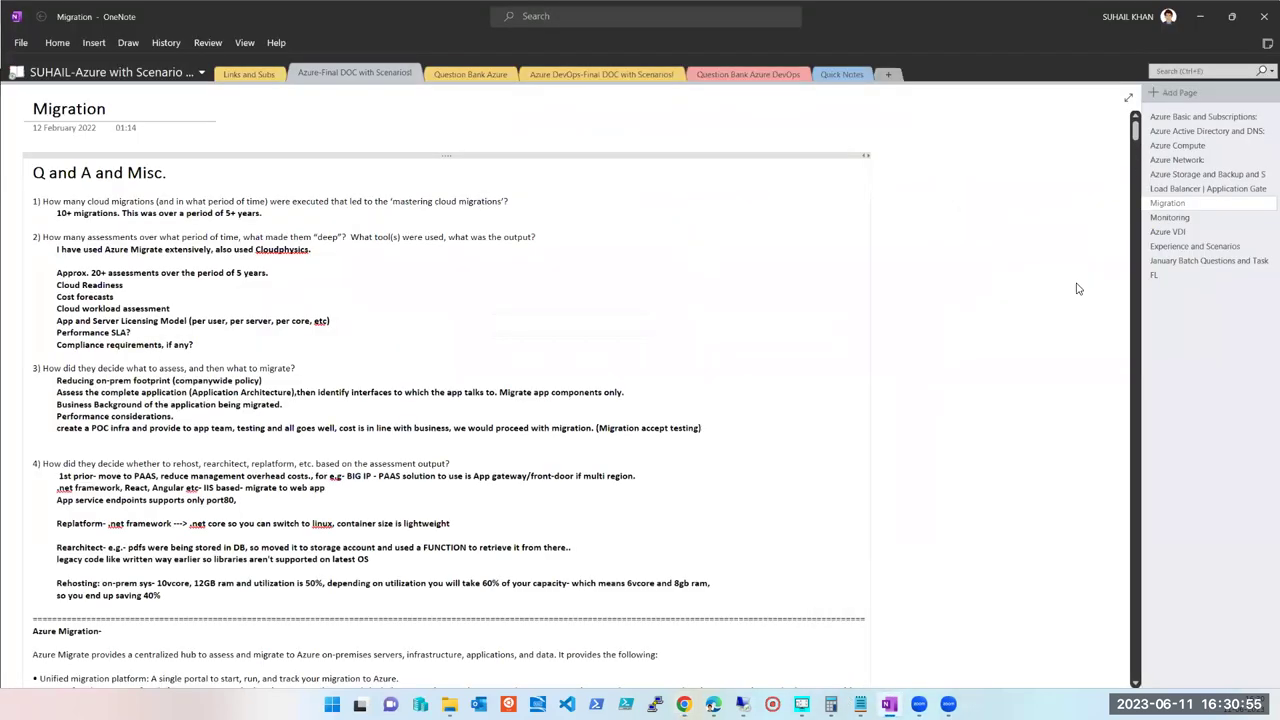
pyautogui.click(1200, 176)
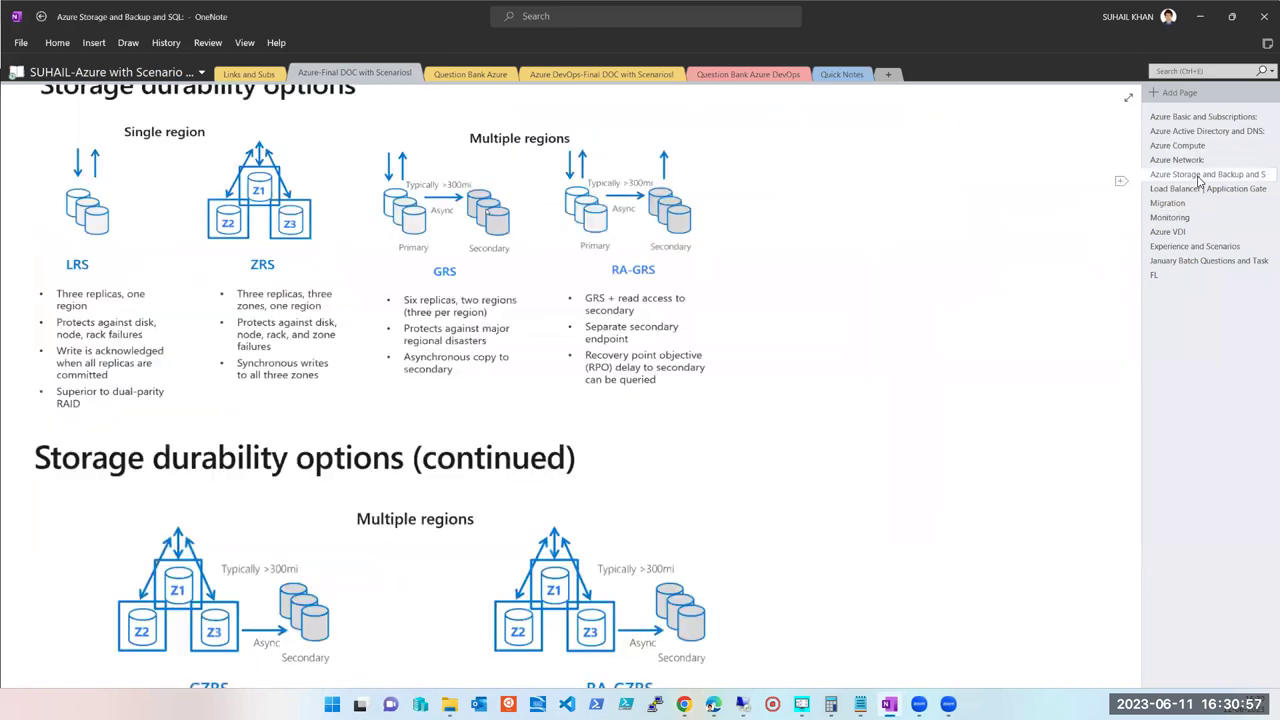
pyautogui.scroll(-15, 780, 400)
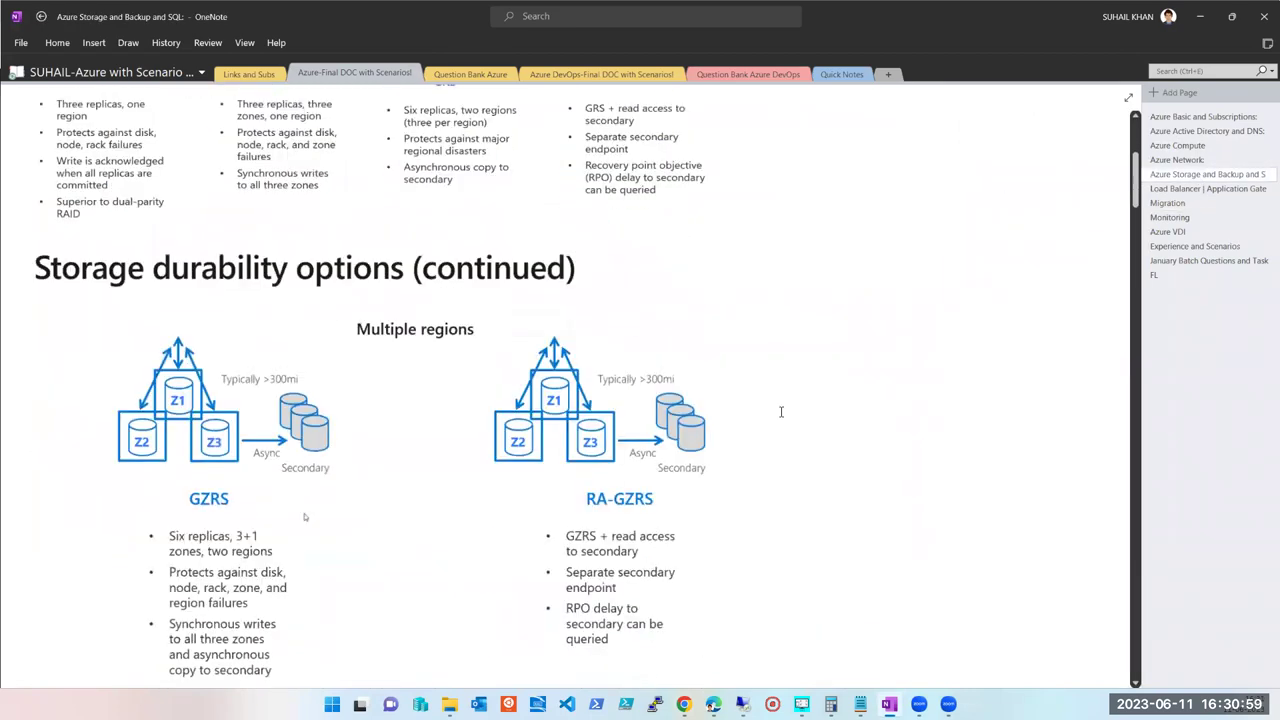
pyautogui.scroll(-20, 815, 497)
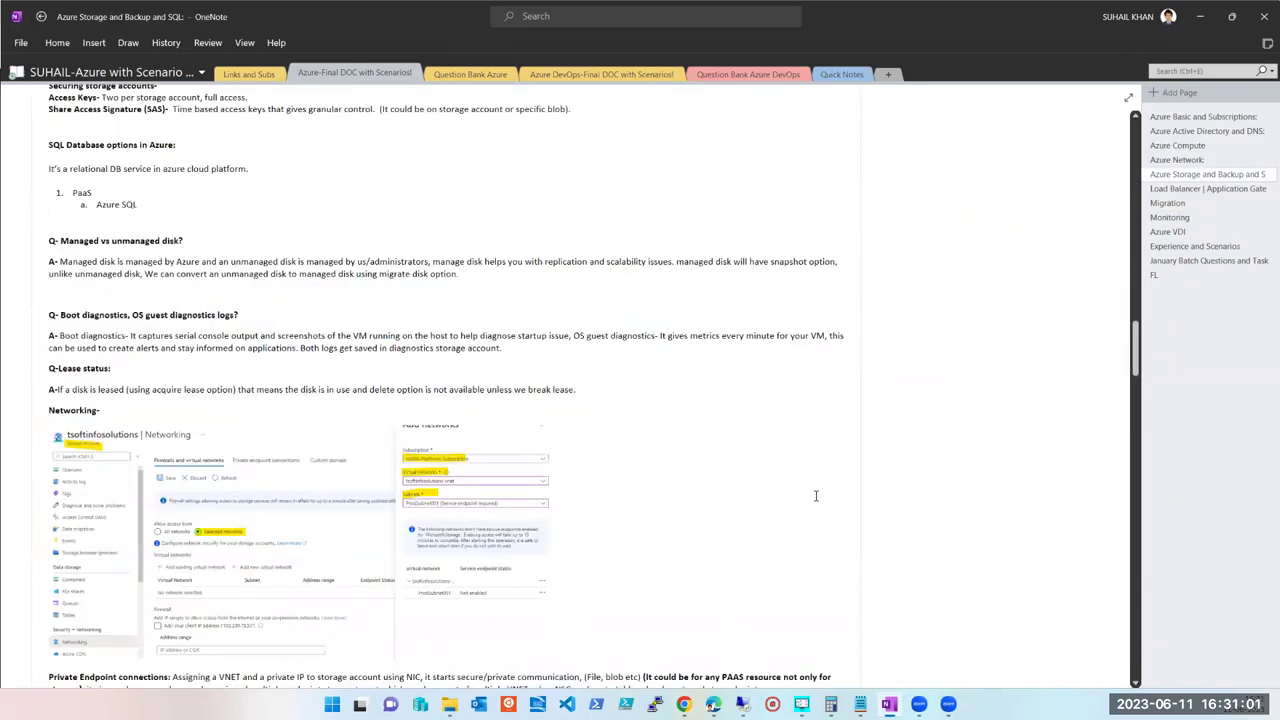
pyautogui.scroll(-10, 815, 496)
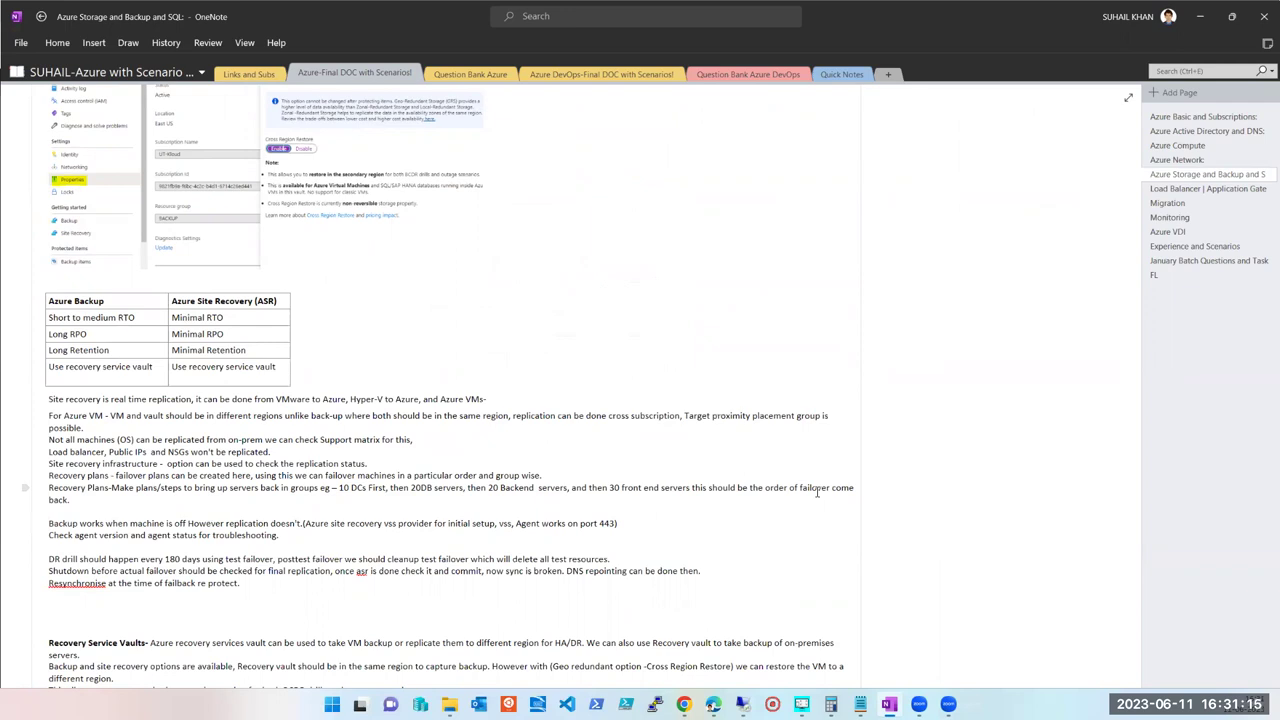
pyautogui.scroll(-5, 585, 425)
pyautogui.scroll(-20, 585, 425)
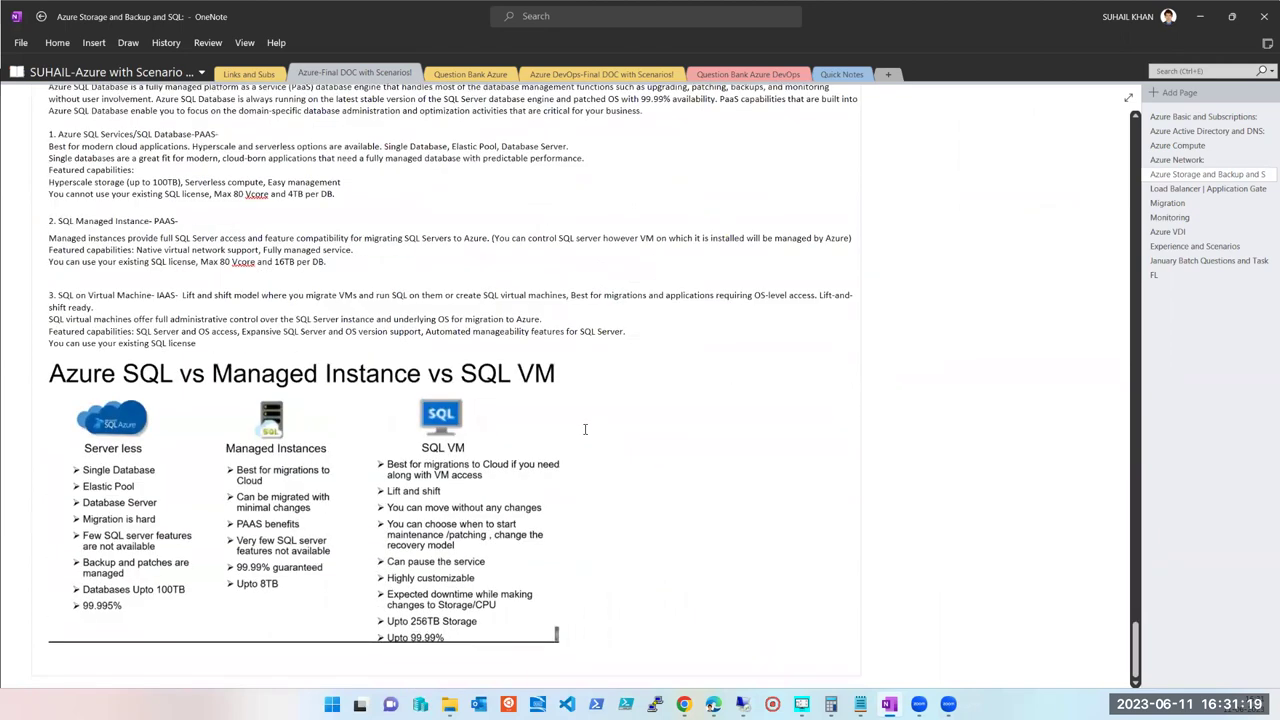
pyautogui.scroll(15, 585, 429)
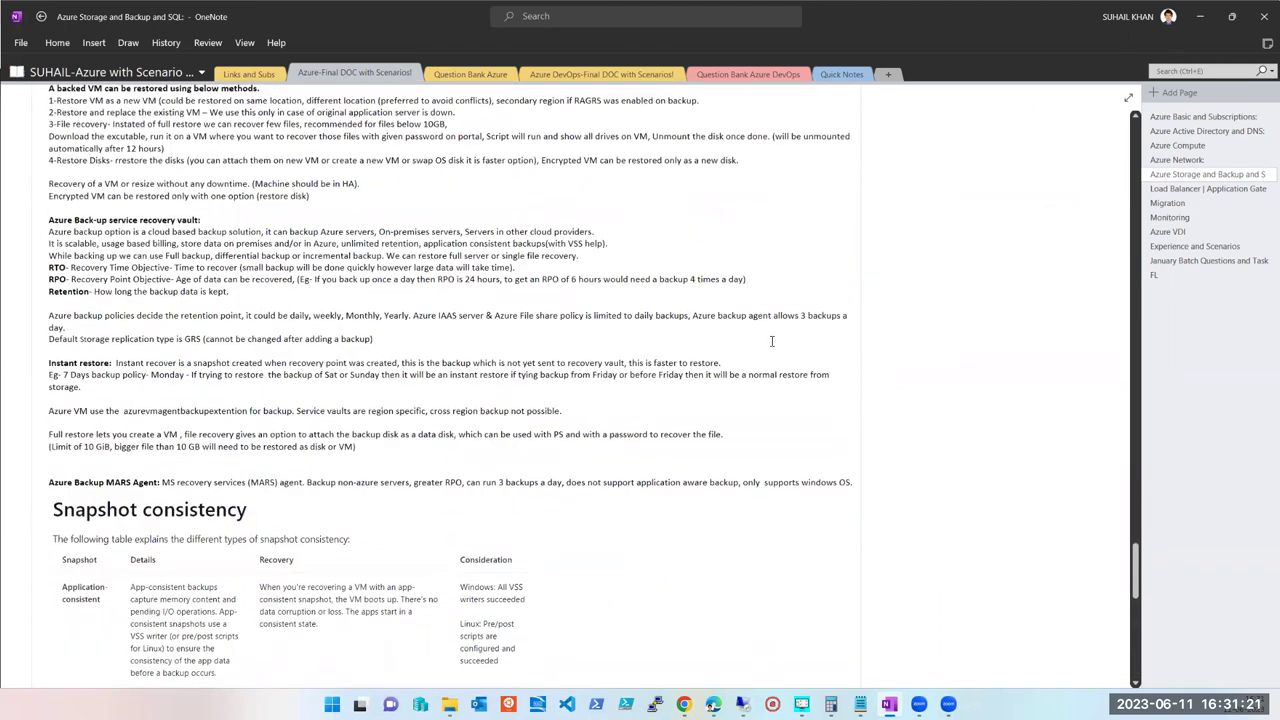
# - Open the Azure Active Directory and DNS notes and examine the private and public DNS explanations under Azure DNS
pyautogui.click(1189, 134)
pyautogui.scroll(6, 481, 330)
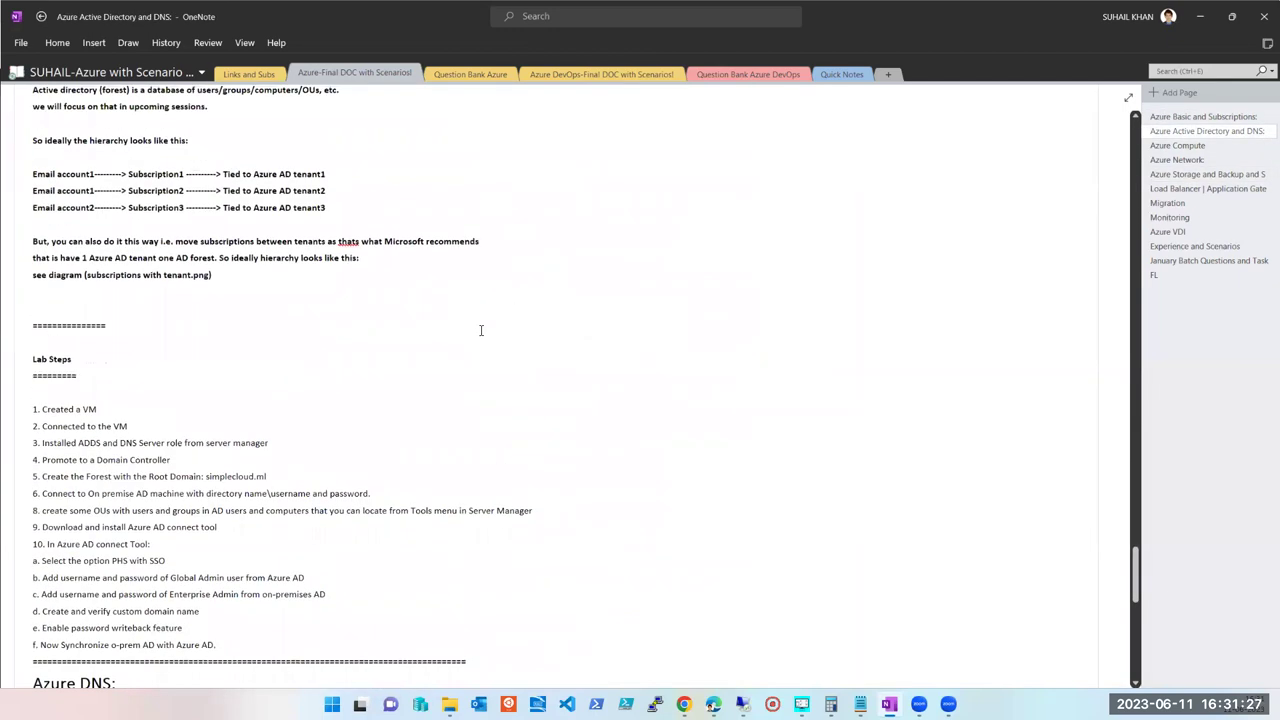
pyautogui.scroll(-7, 481, 330)
pyautogui.scroll(2, 481, 330)
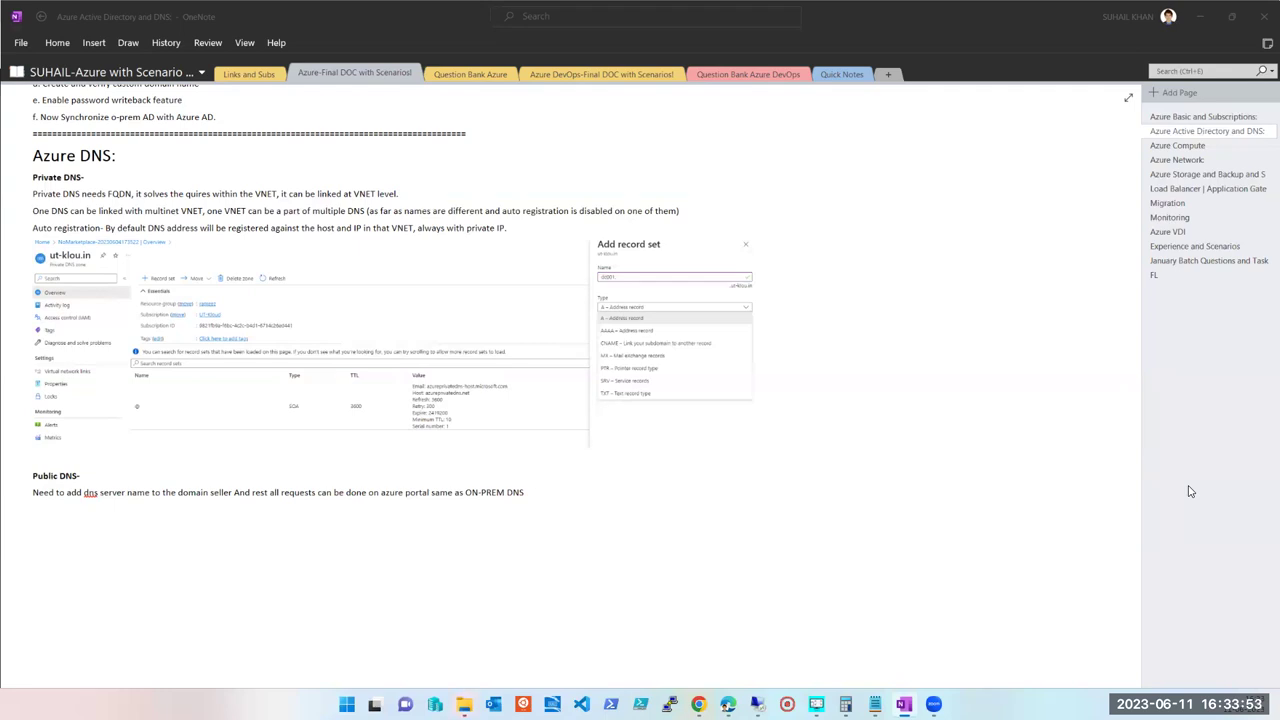
pyautogui.click(422, 309)
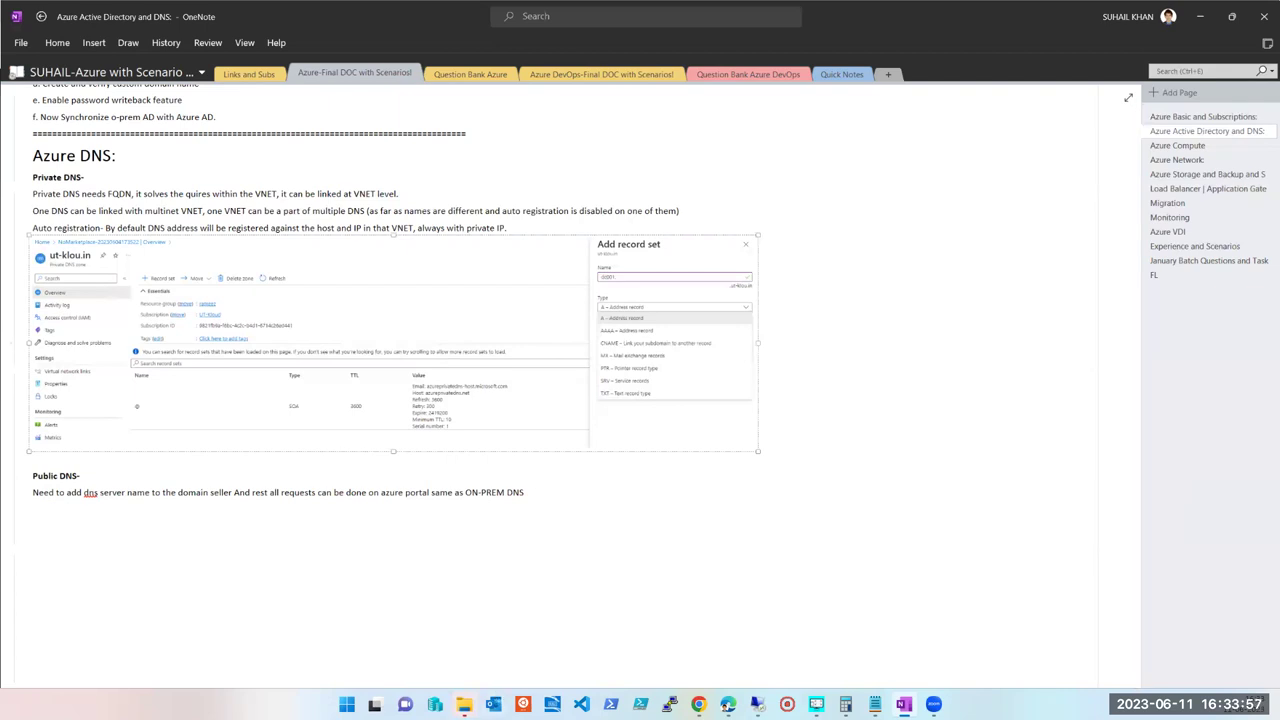
# - Return to the Azure portal in Chrome, search for "private" from the Virtual machines page, and open the ut-kloud.in private DNS zone
pyautogui.moveTo(698, 704)
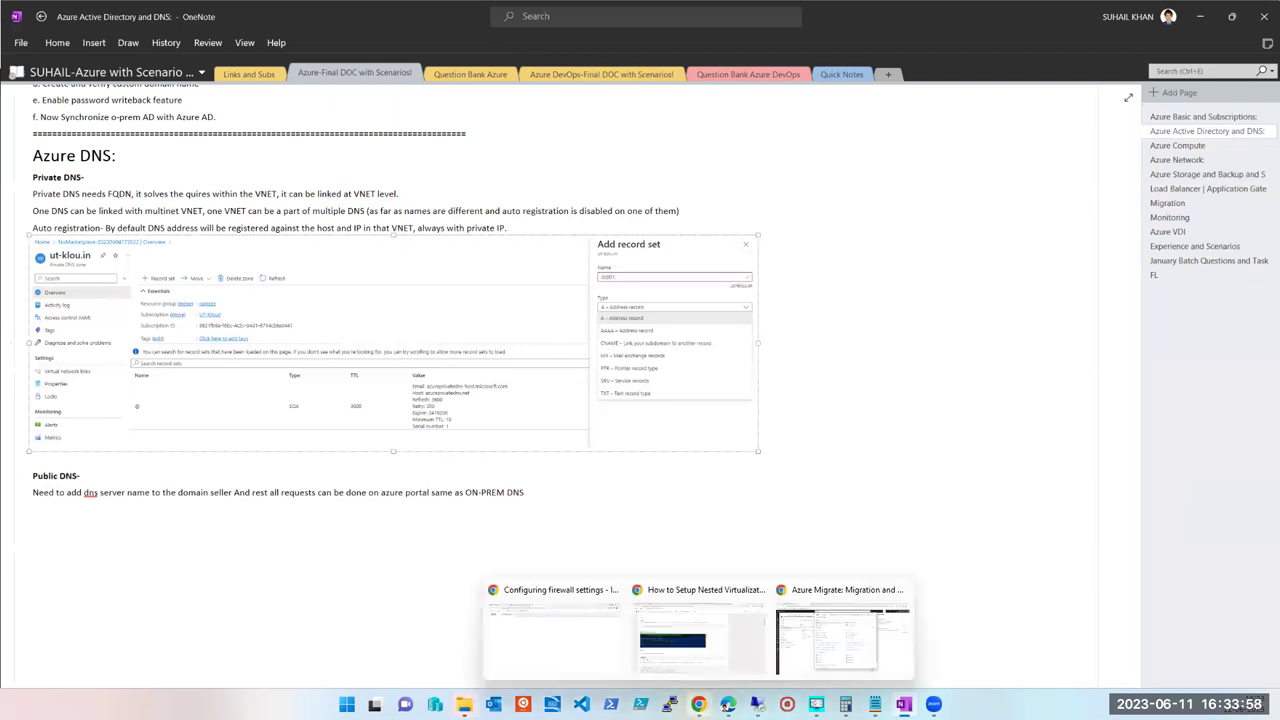
pyautogui.click(846, 645)
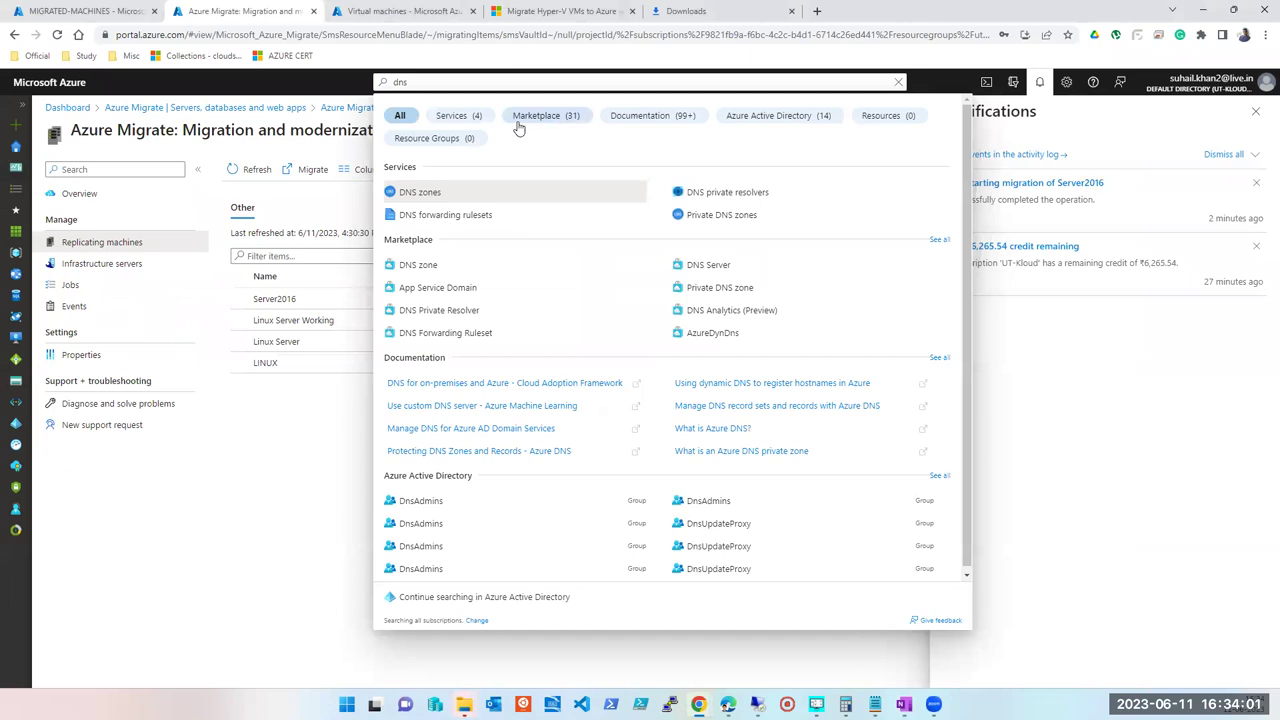
pyautogui.click(383, 15)
pyautogui.click(424, 84)
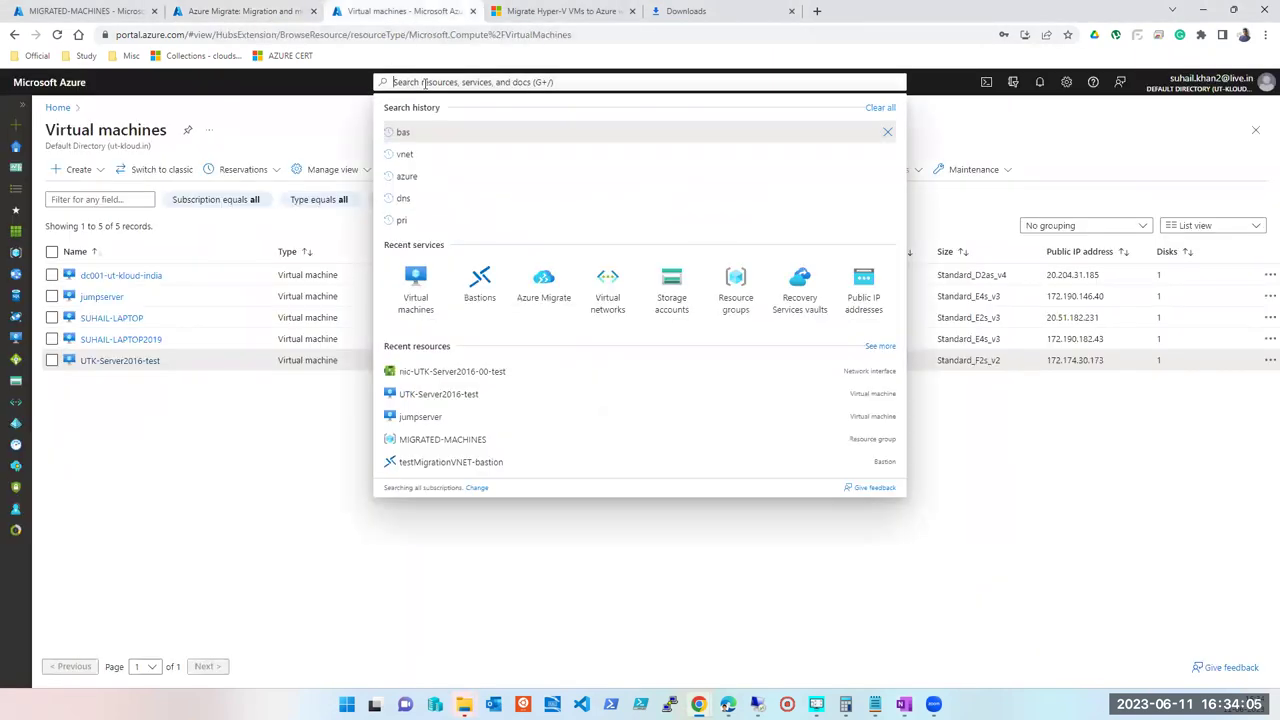
pyautogui.write('private')
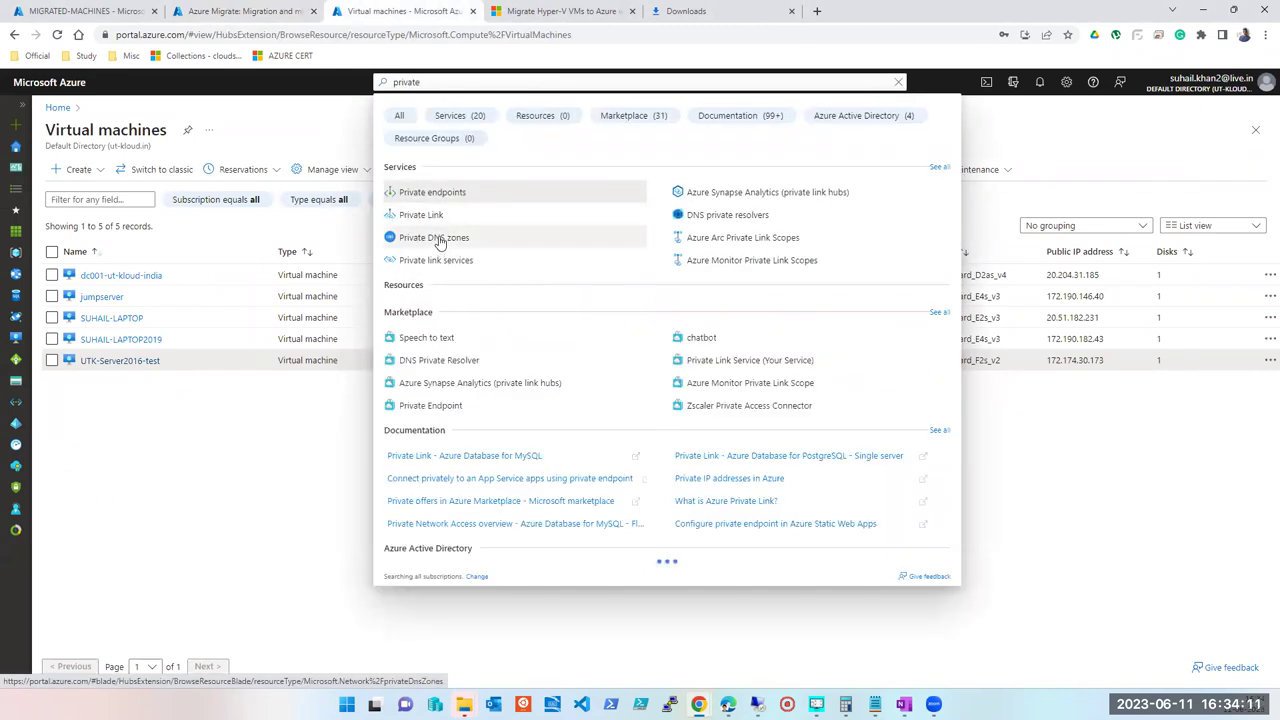
pyautogui.click(438, 240)
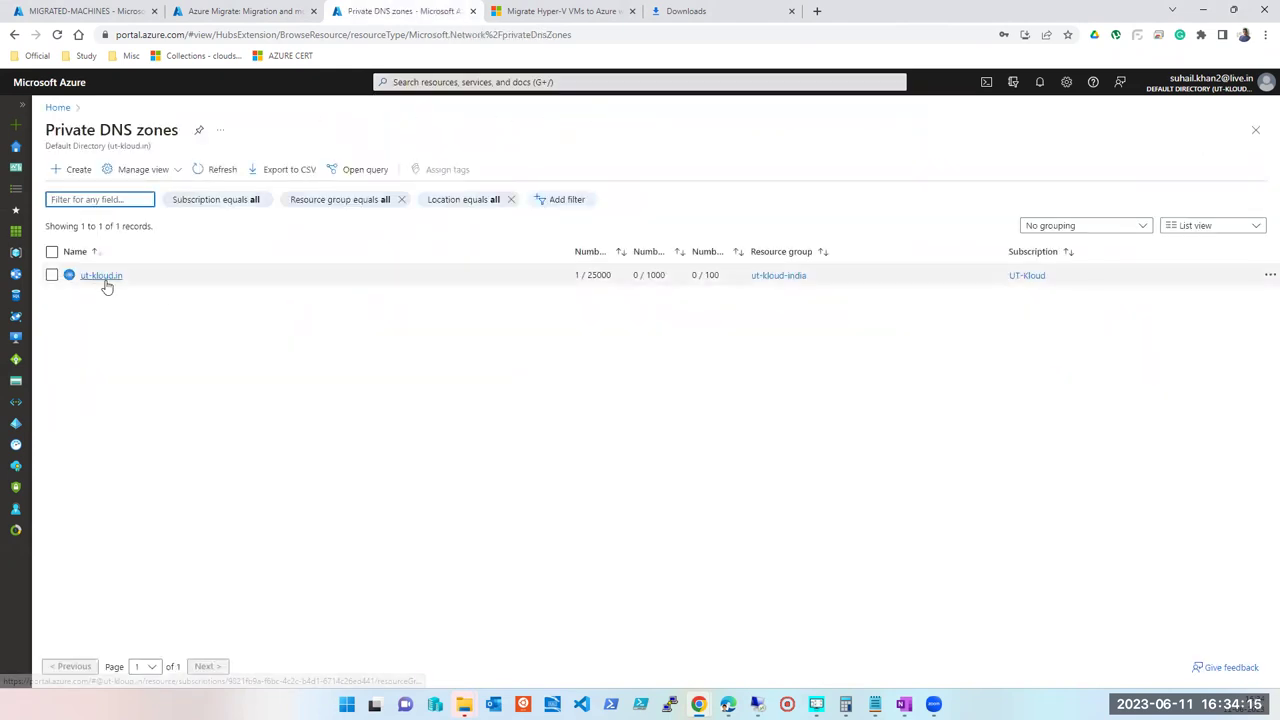
pyautogui.click(101, 275)
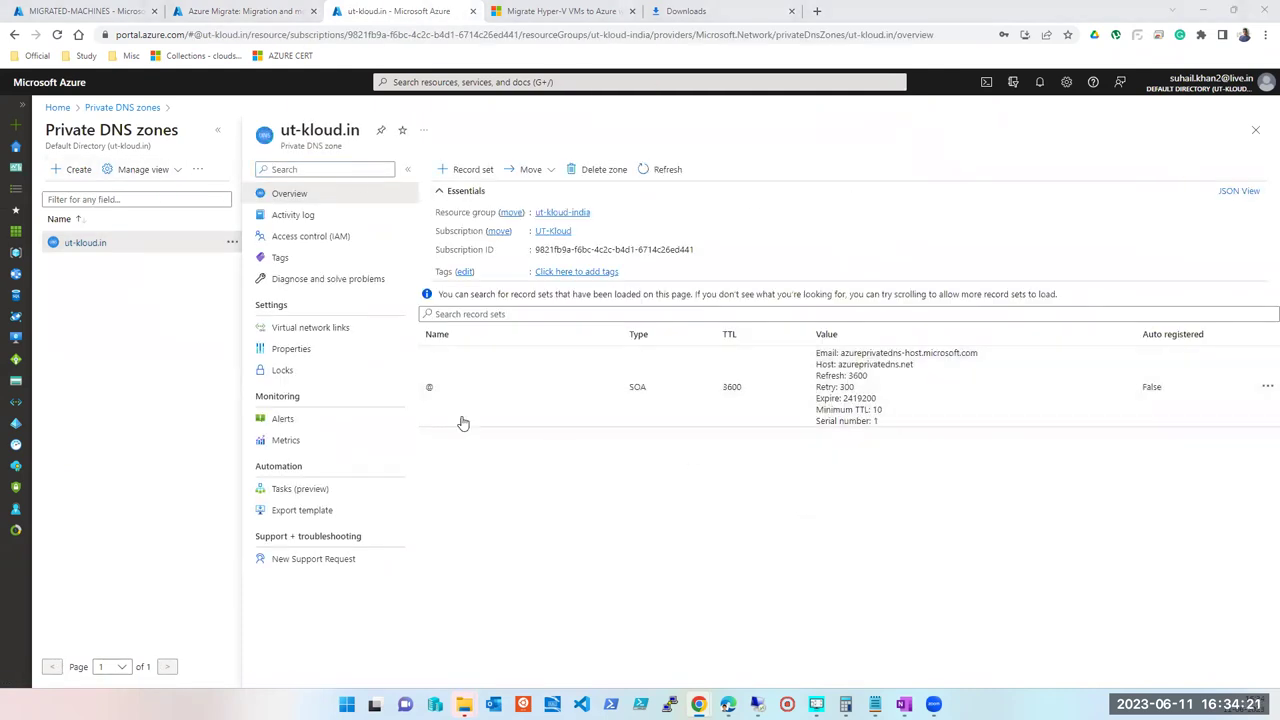
# - Add an A record set named dc001 with IP address 10.0.0.4 to the ut-kloud.in zone
pyautogui.click(479, 172)
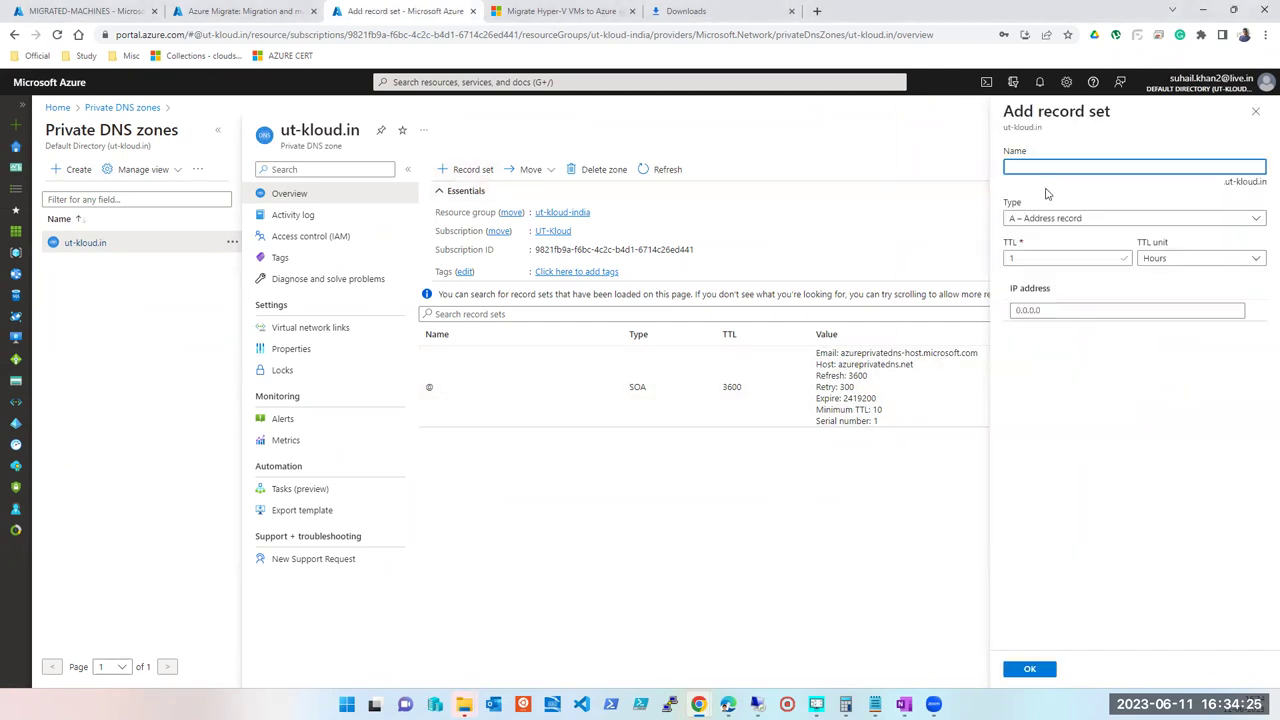
pyautogui.write('dc001')
pyautogui.press('Tab')
pyautogui.press('Tab')
pyautogui.press('Tab')
pyautogui.press('Tab')
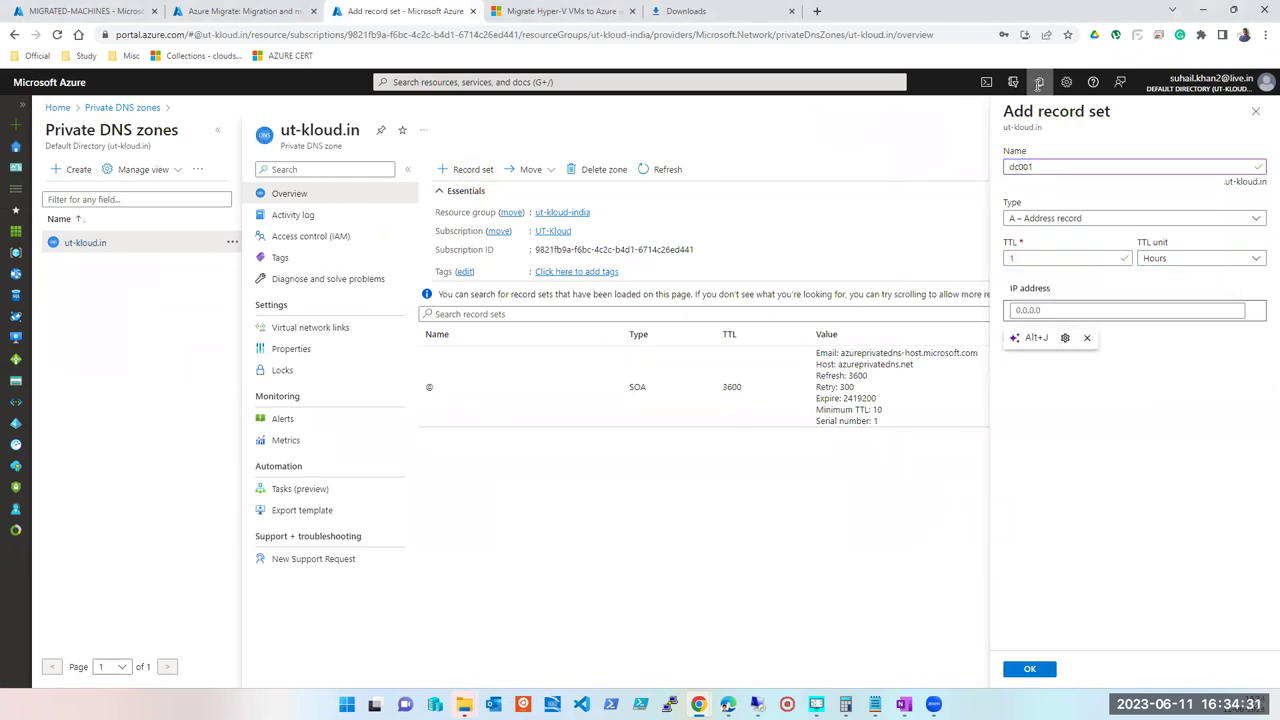
pyautogui.click(1048, 311)
pyautogui.write('10.0.0.4')
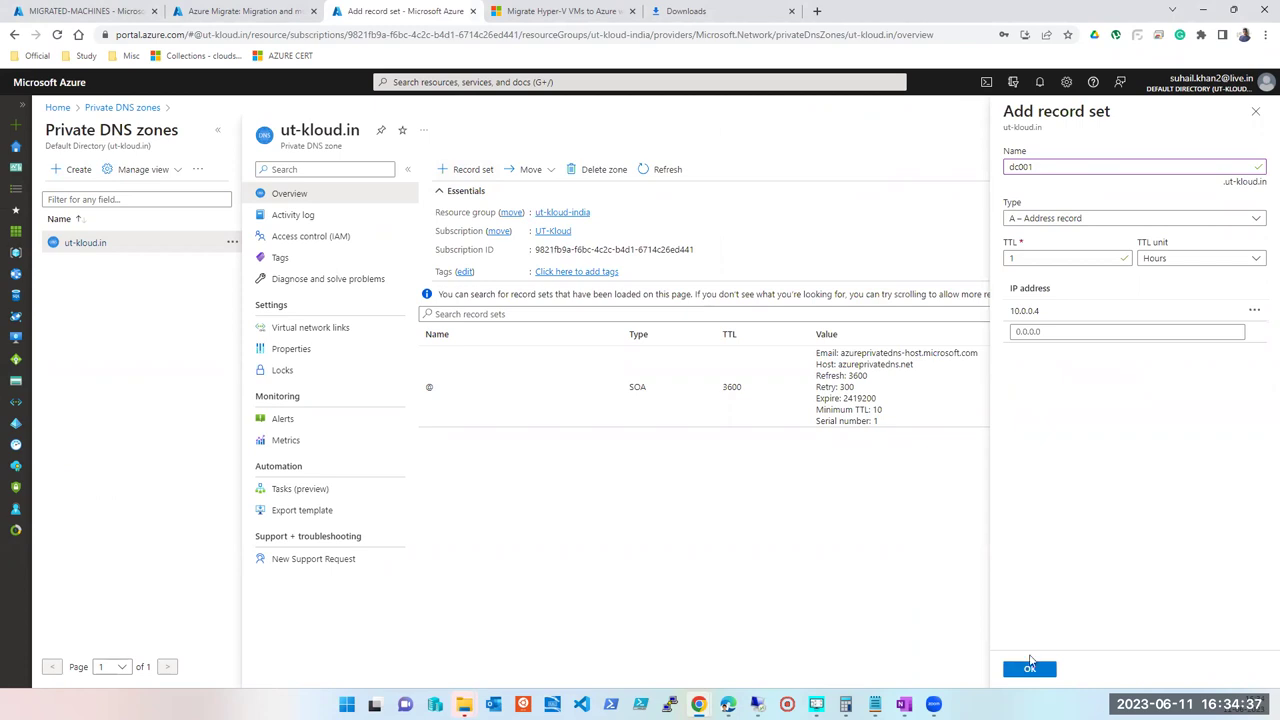
pyautogui.click(1030, 669)
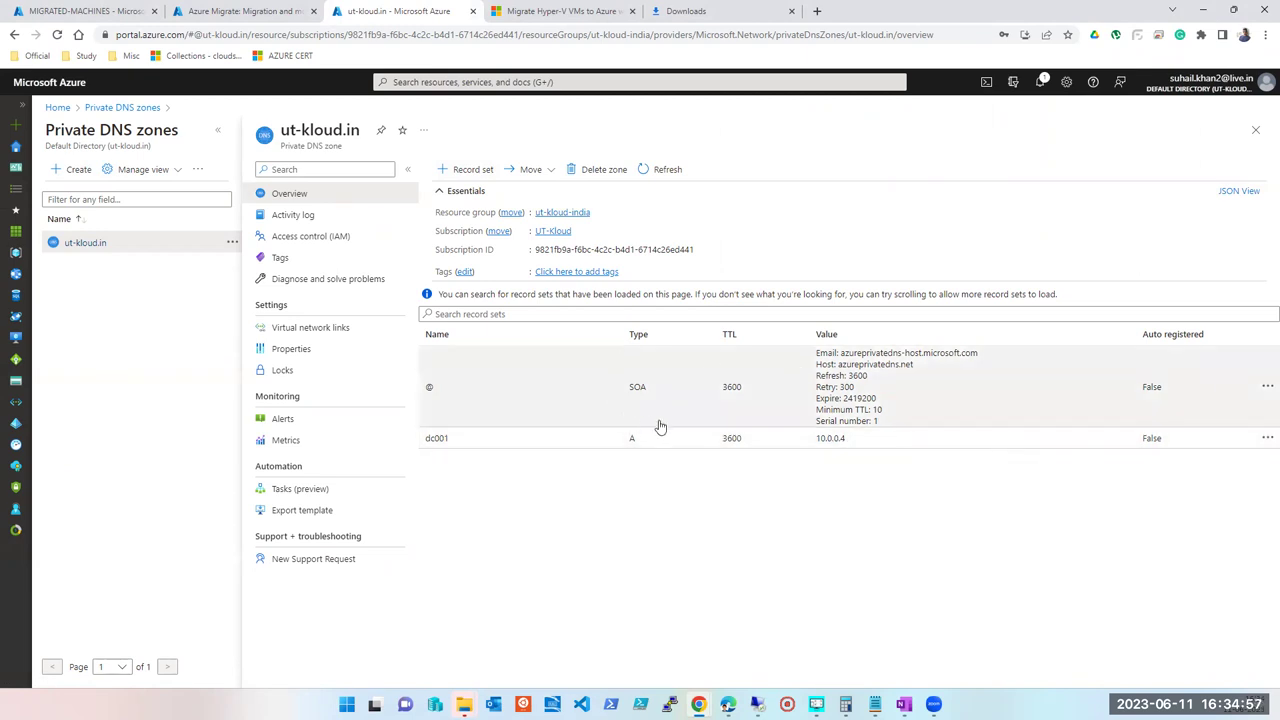
# - Delete the dc001 record set from the ut-kloud.in zone
pyautogui.click(1266, 438)
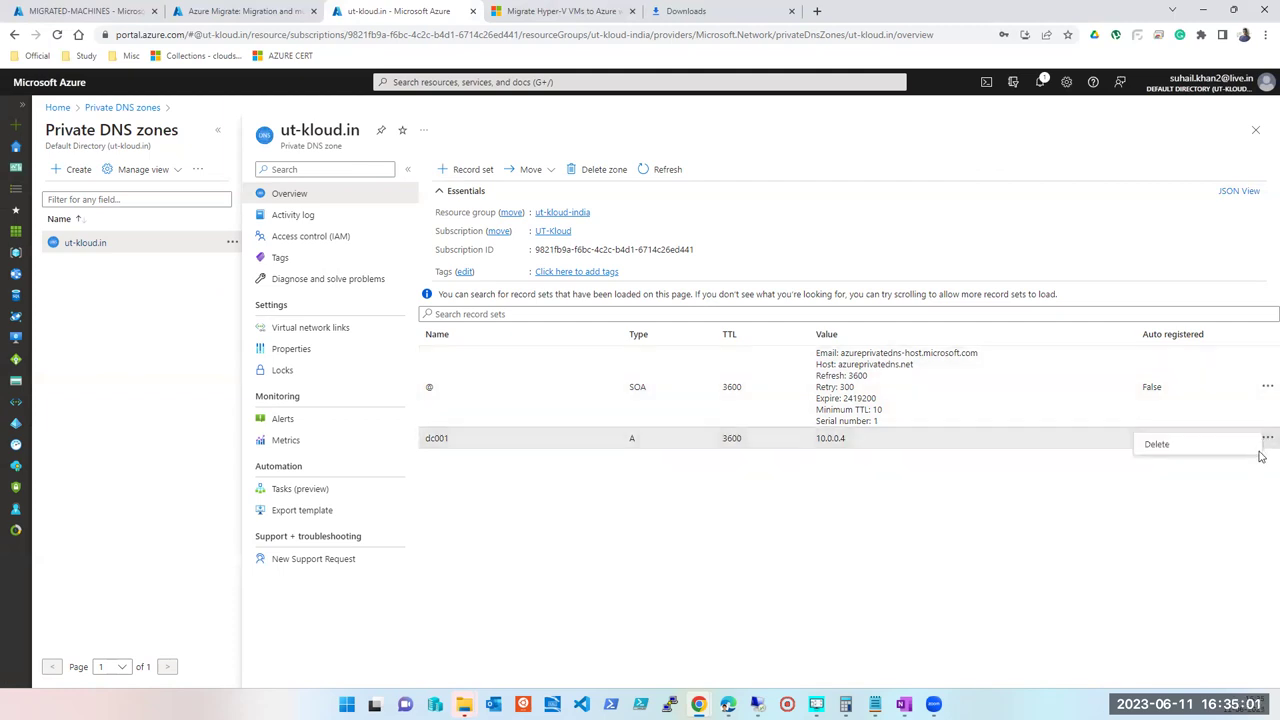
pyautogui.click(1157, 444)
pyautogui.click(462, 516)
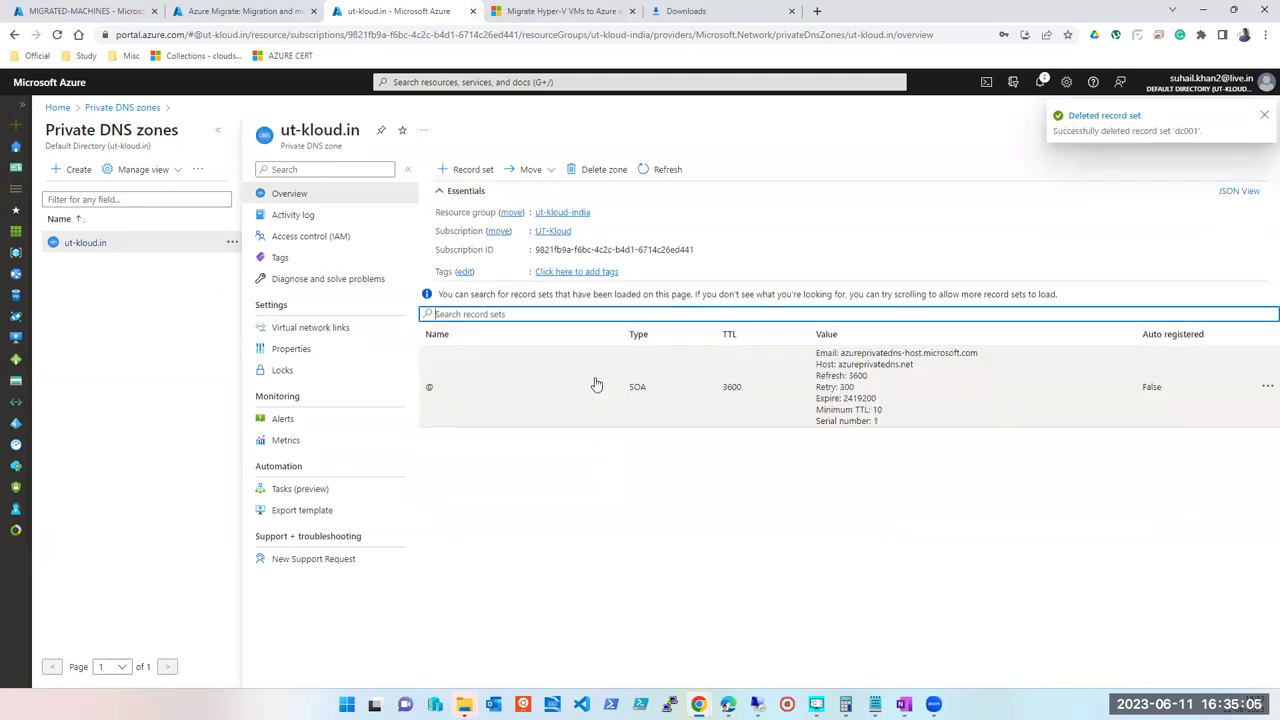
pyautogui.click(463, 172)
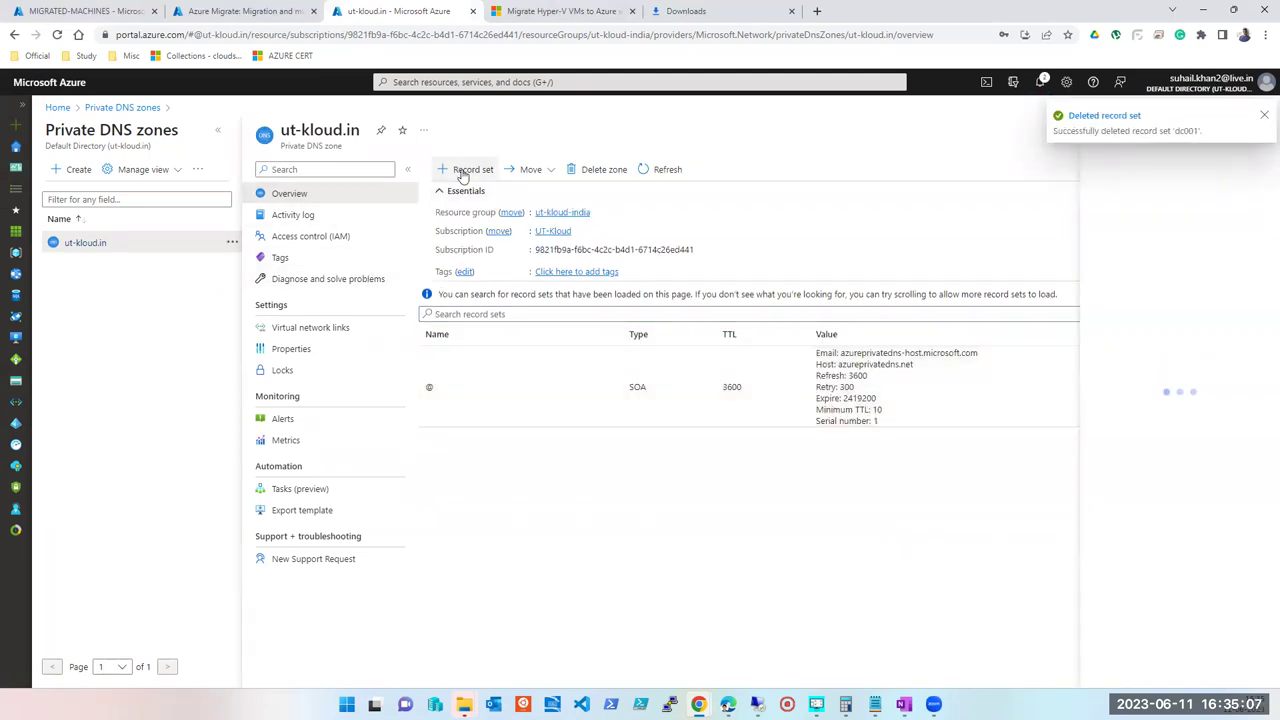
pyautogui.write('gjghjghj')
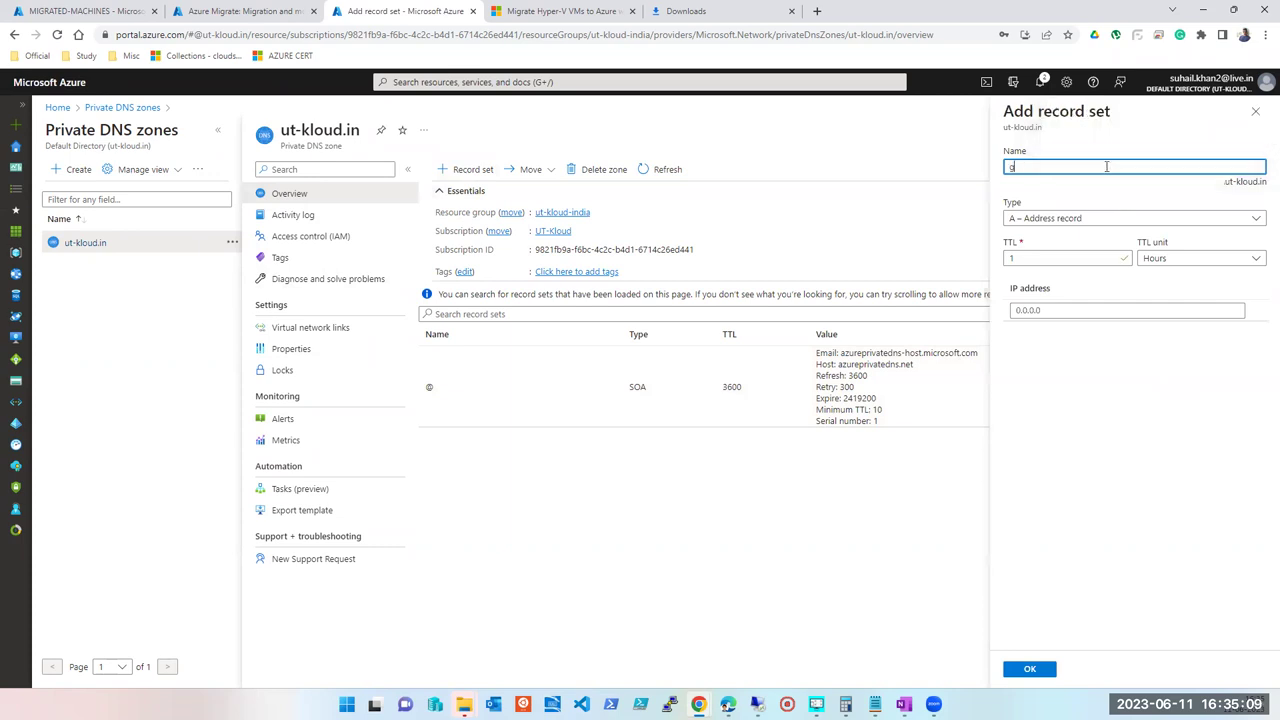
pyautogui.click(1082, 308)
pyautogui.write('dfcffh')
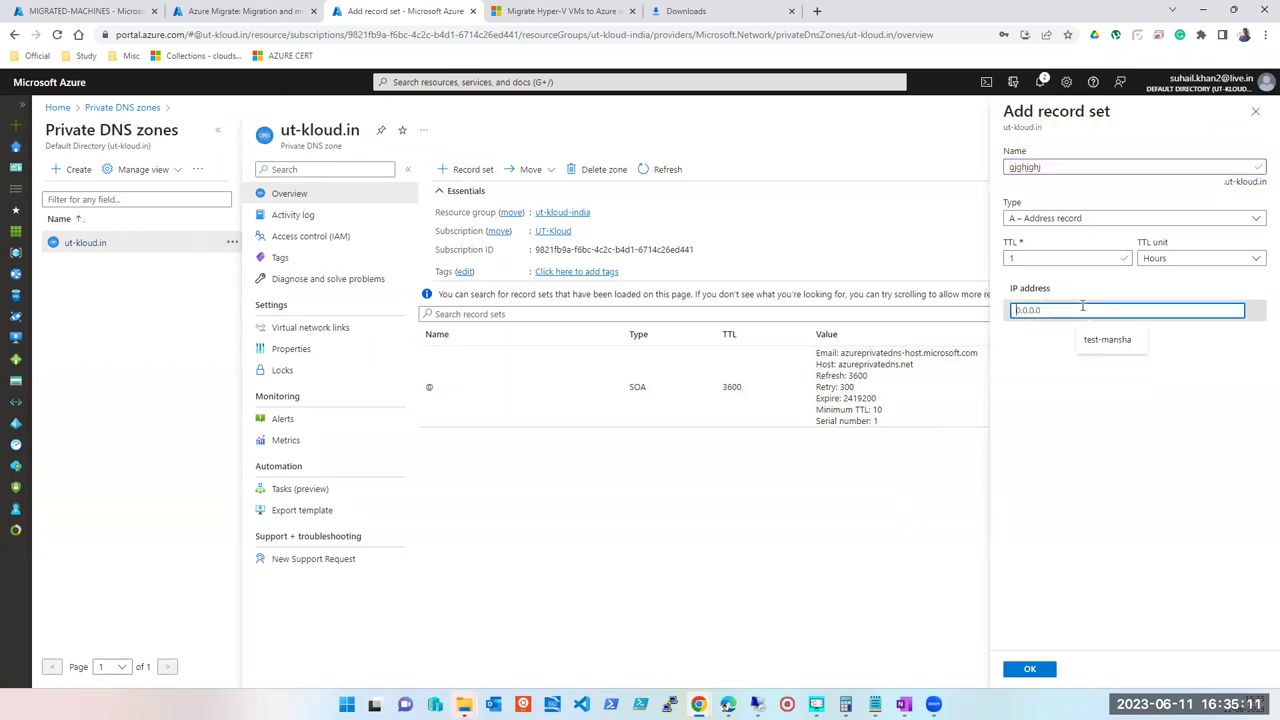
pyautogui.click(1254, 113)
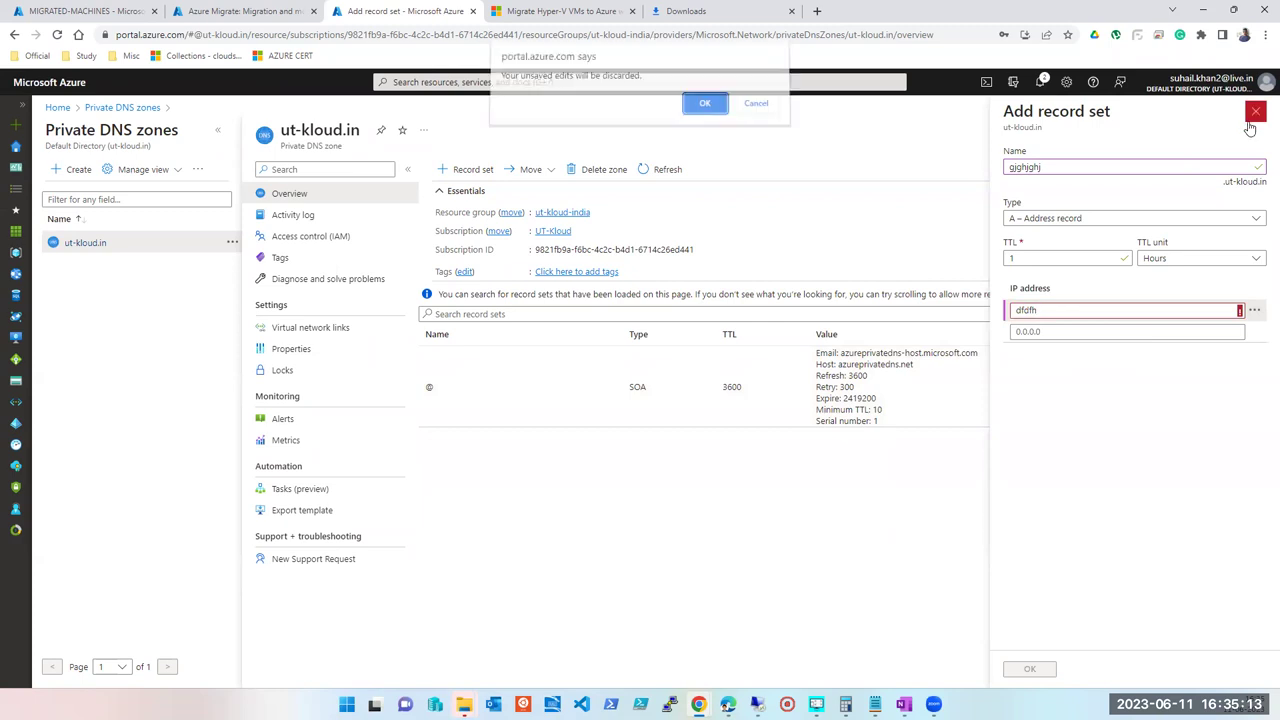
pyautogui.click(704, 108)
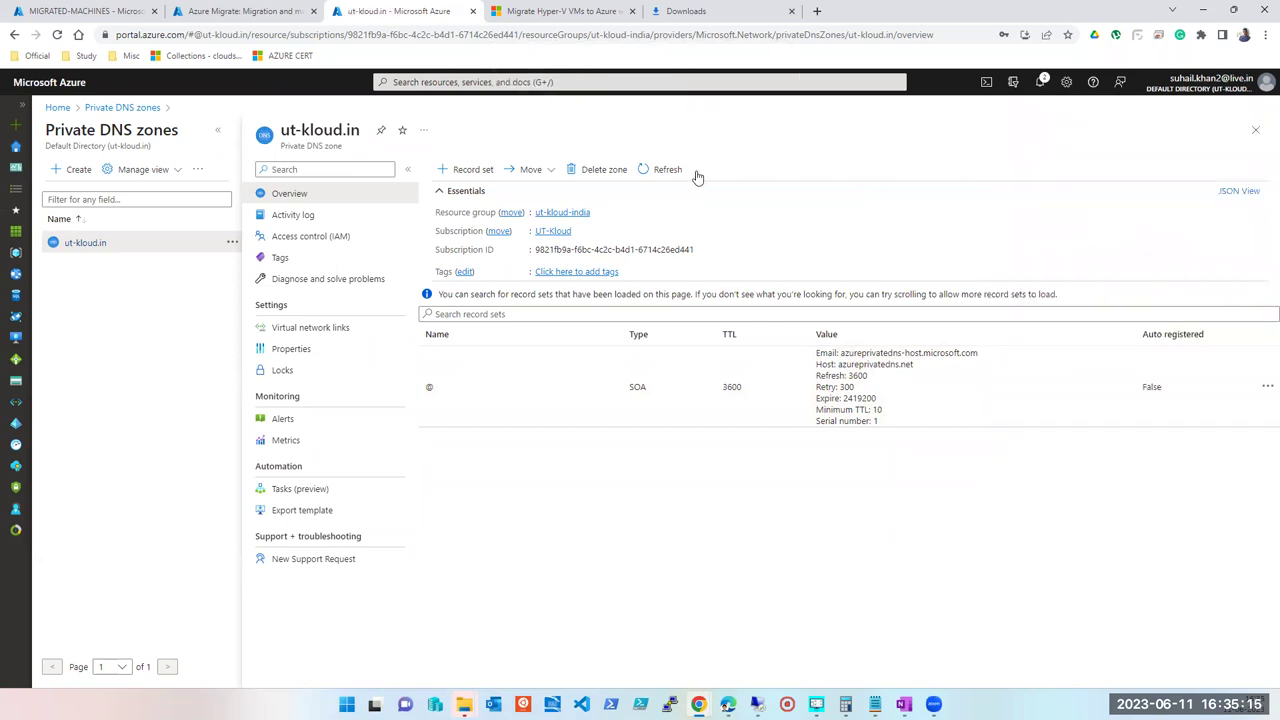
# - Configure a new private DNS zone named tetsssss.com in the MIGRATED-MACHINES resource group without tags, and validate it
pyautogui.click(1255, 130)
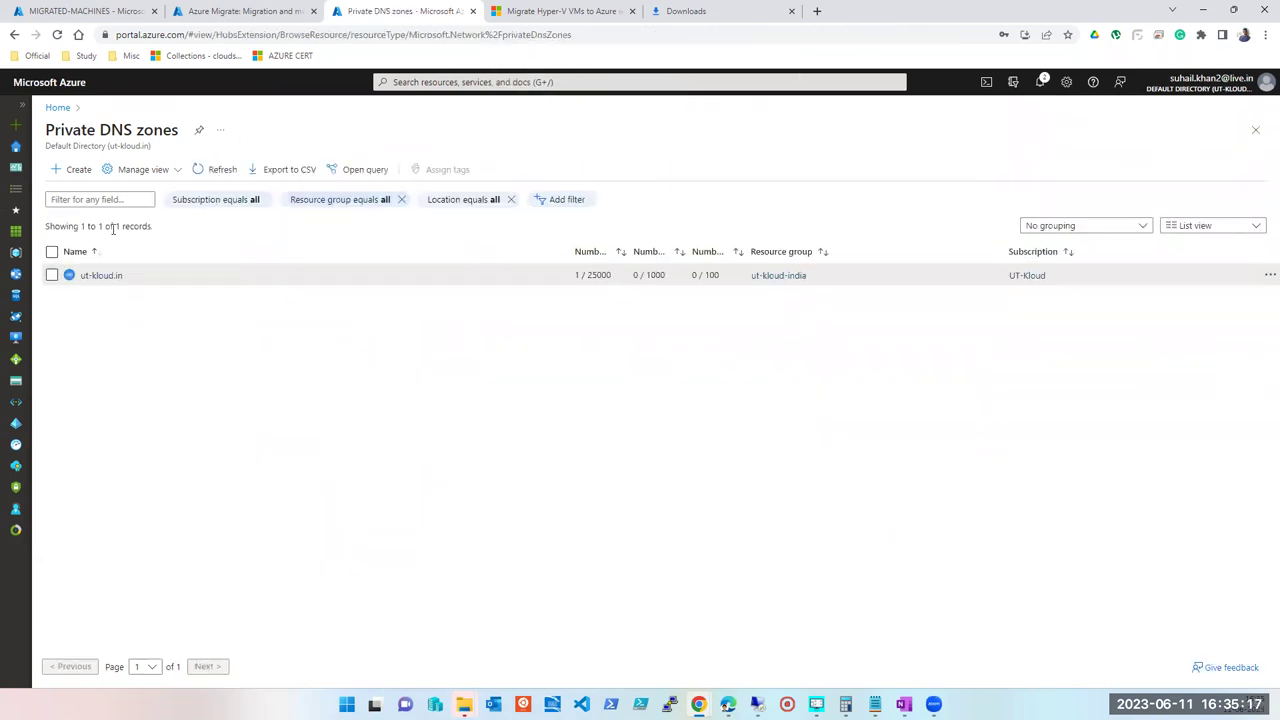
pyautogui.click(77, 170)
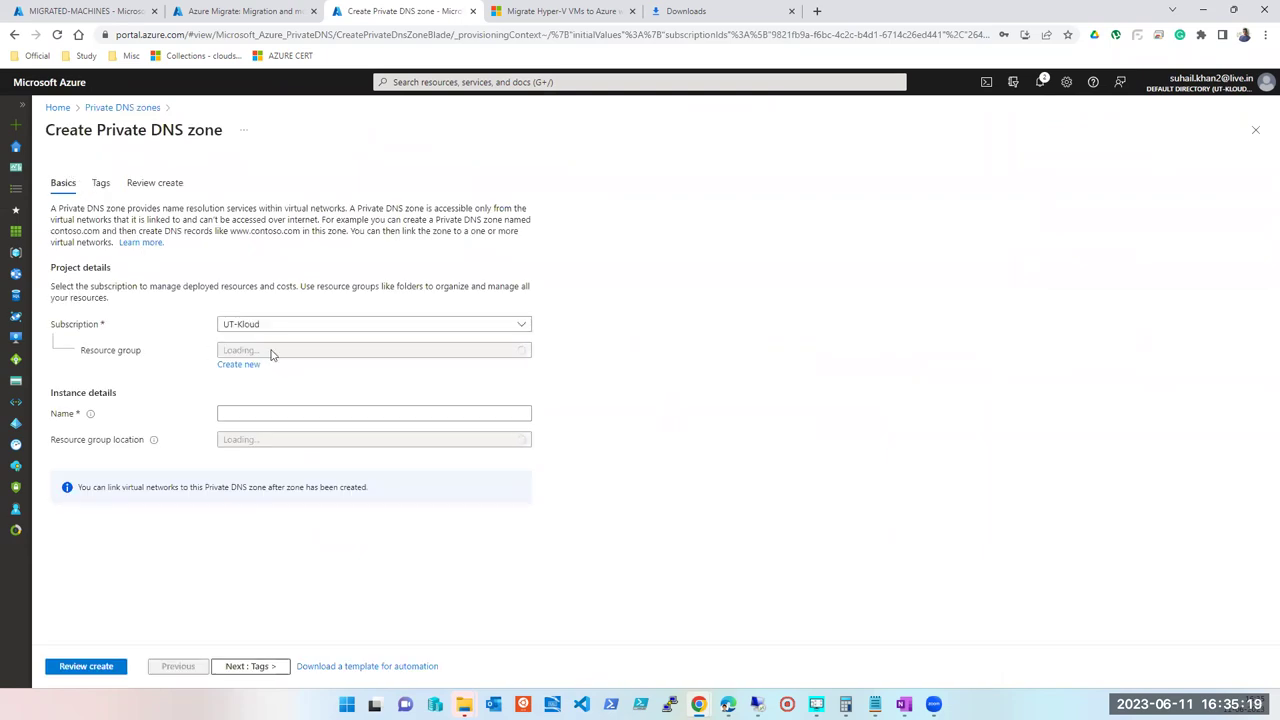
pyautogui.click(272, 356)
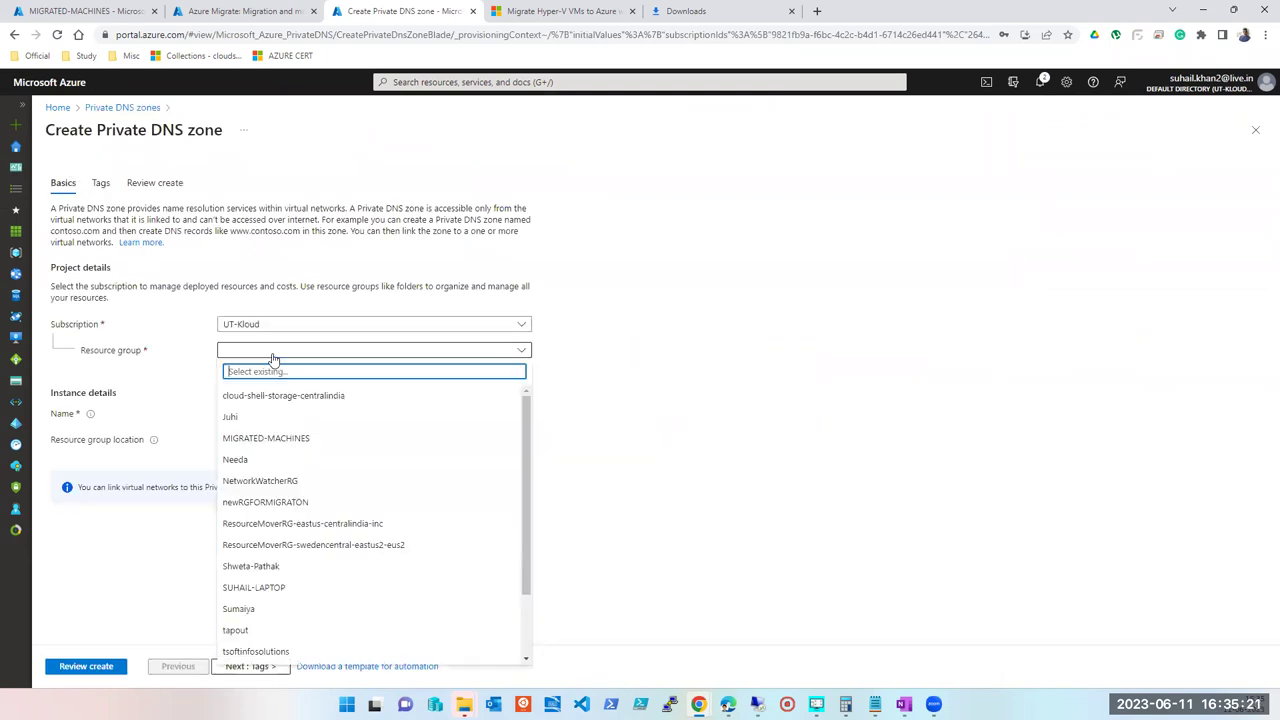
pyautogui.click(272, 438)
pyautogui.click(278, 411)
pyautogui.write('tets')
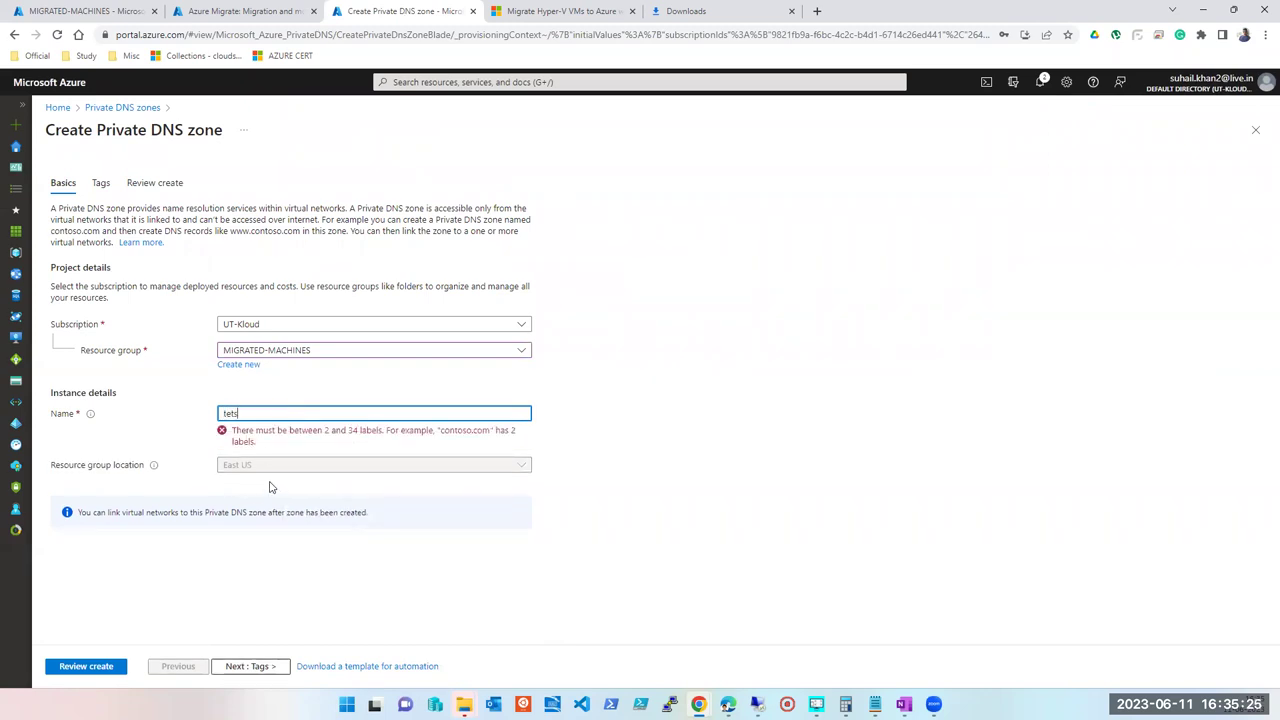
pyautogui.write('ssss.com')
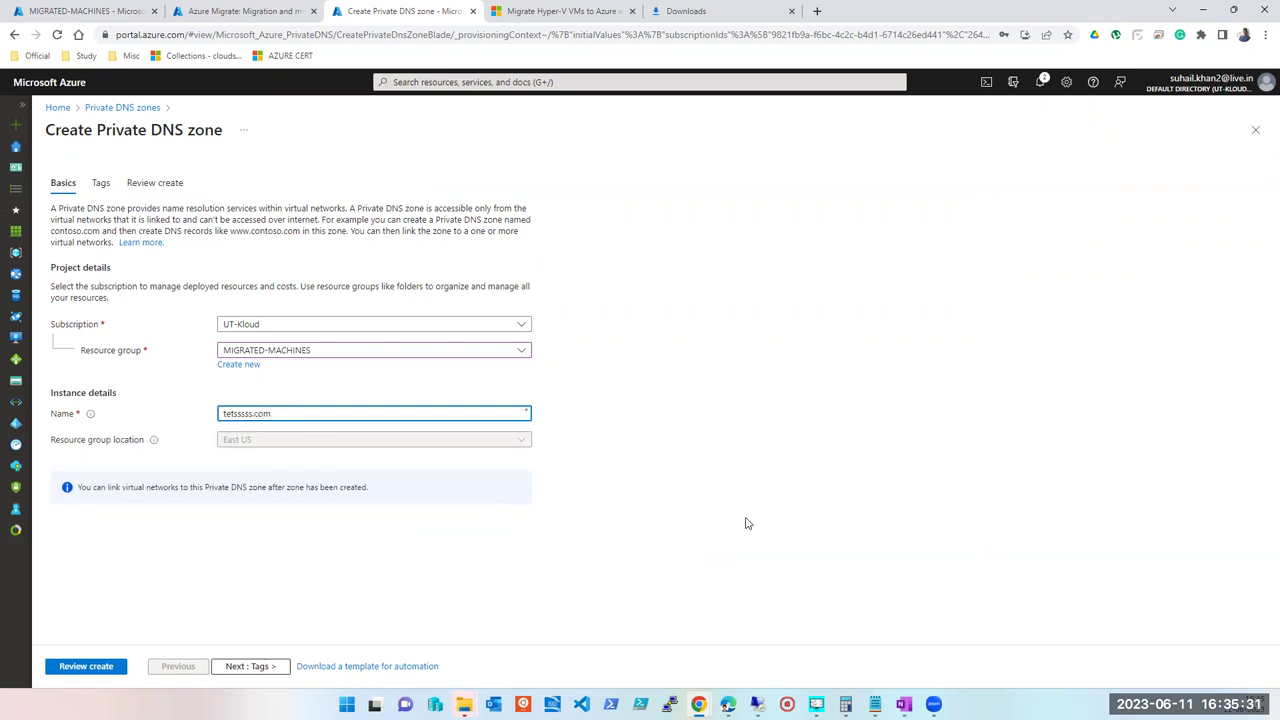
pyautogui.click(250, 666)
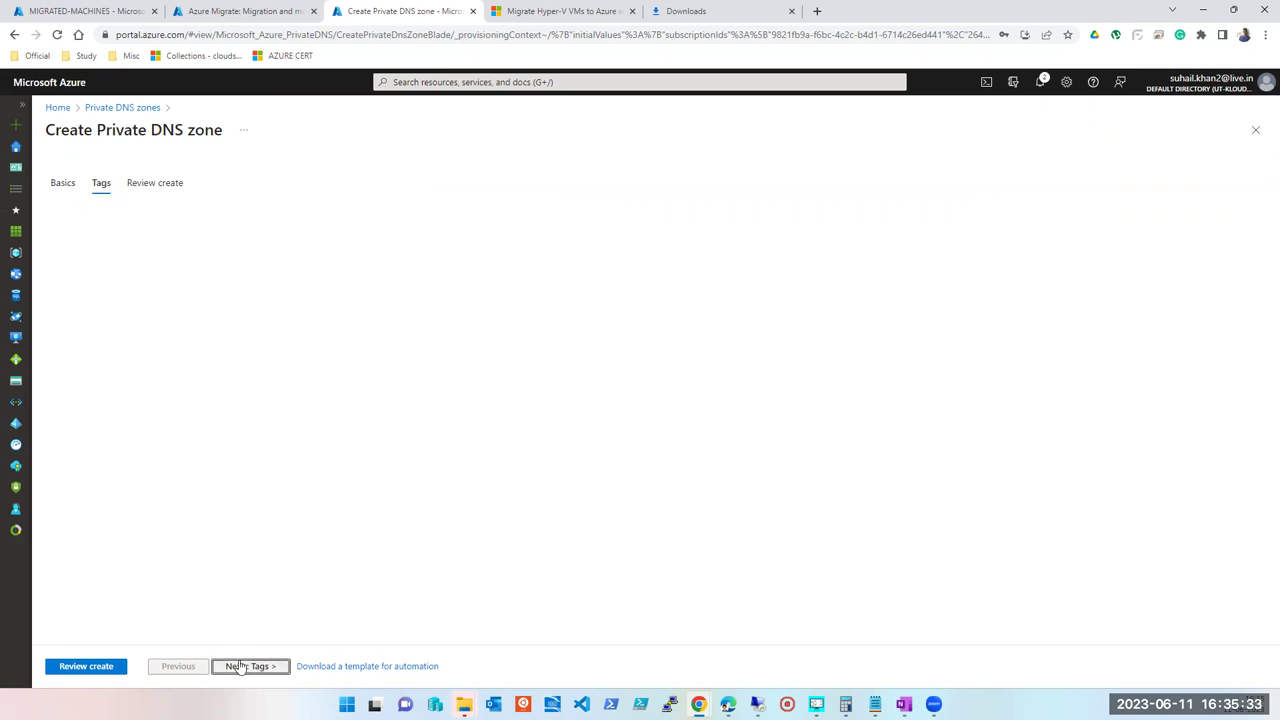
pyautogui.click(243, 666)
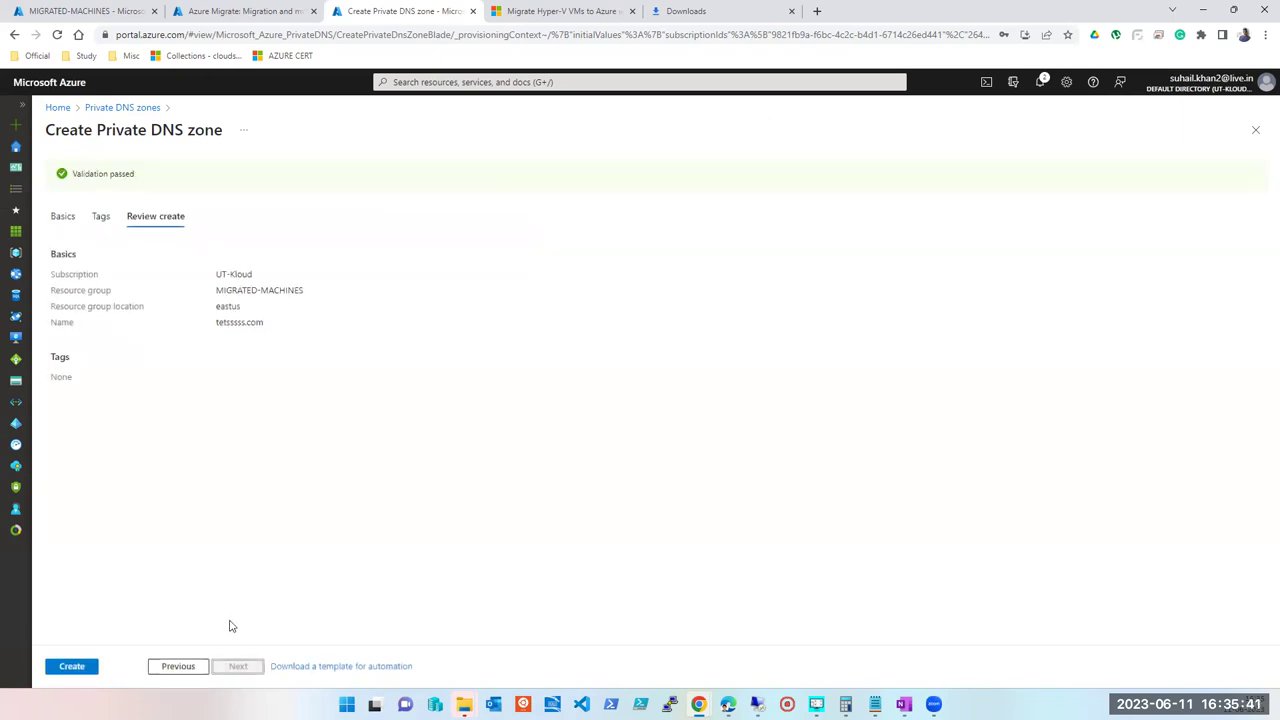
# - Revisit the new zone's tags, basic settings and review summary, and abandon its creation
pyautogui.click(165, 674)
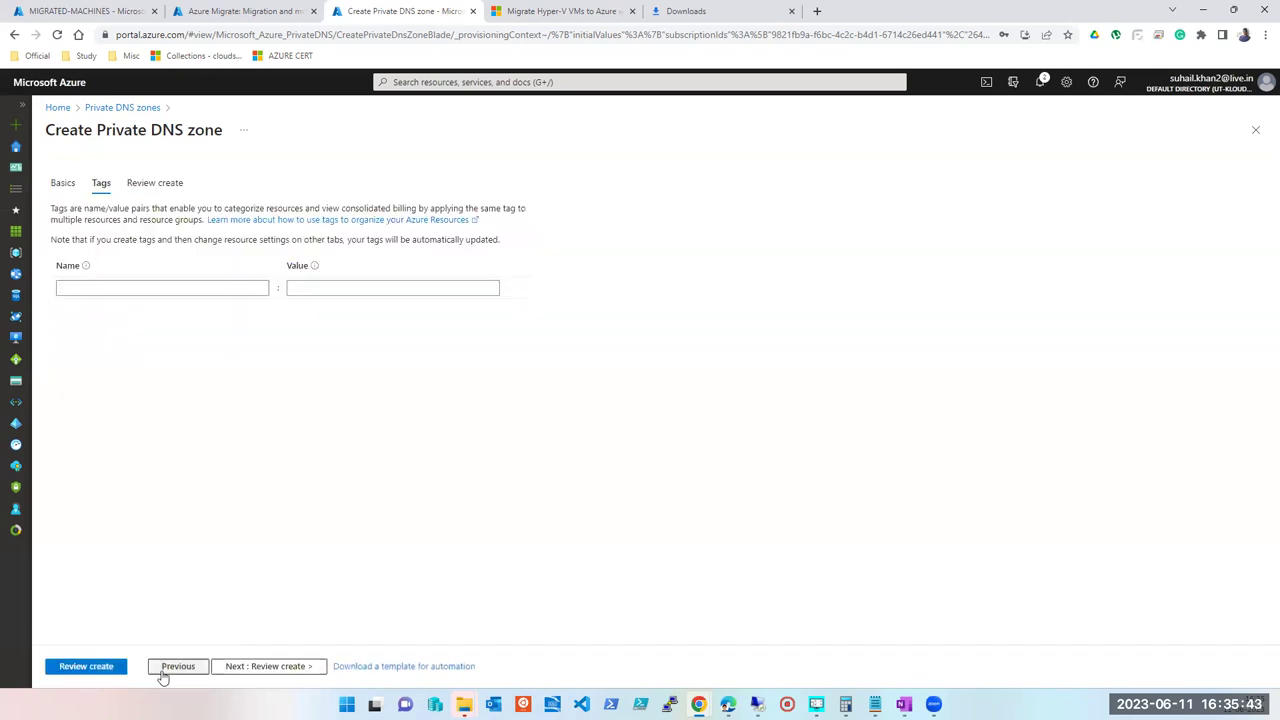
pyautogui.click(165, 672)
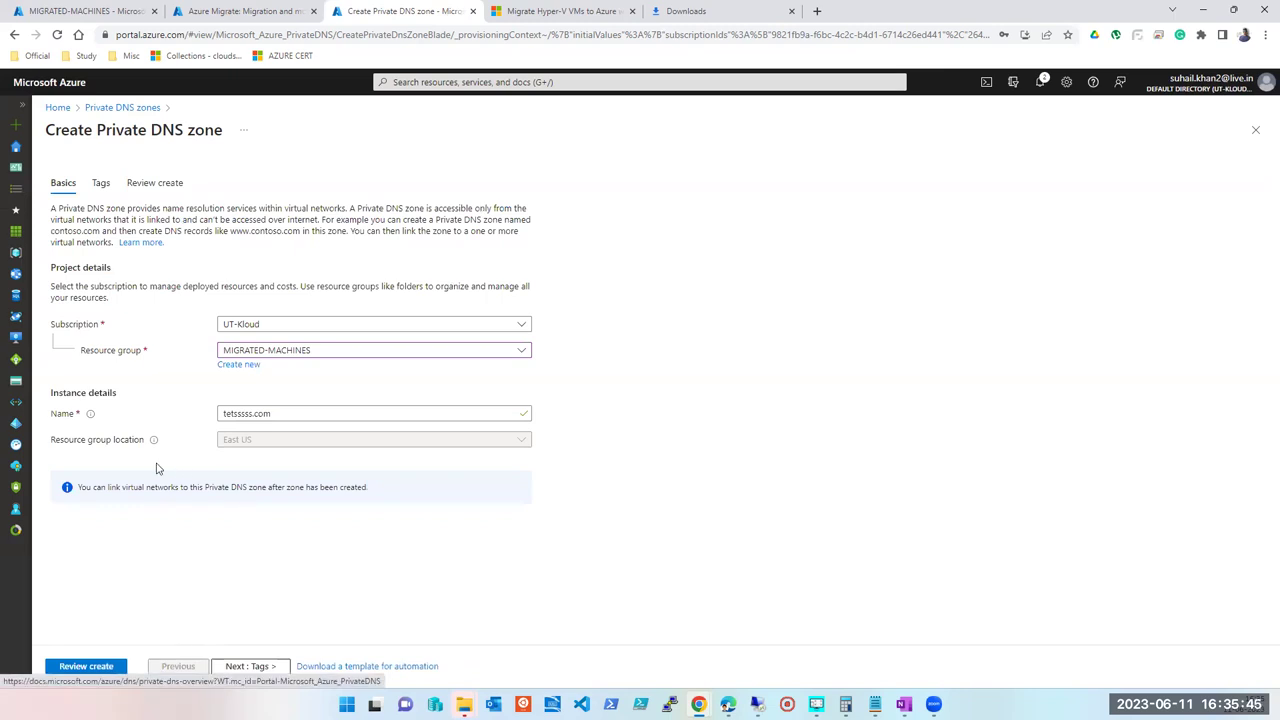
pyautogui.click(140, 183)
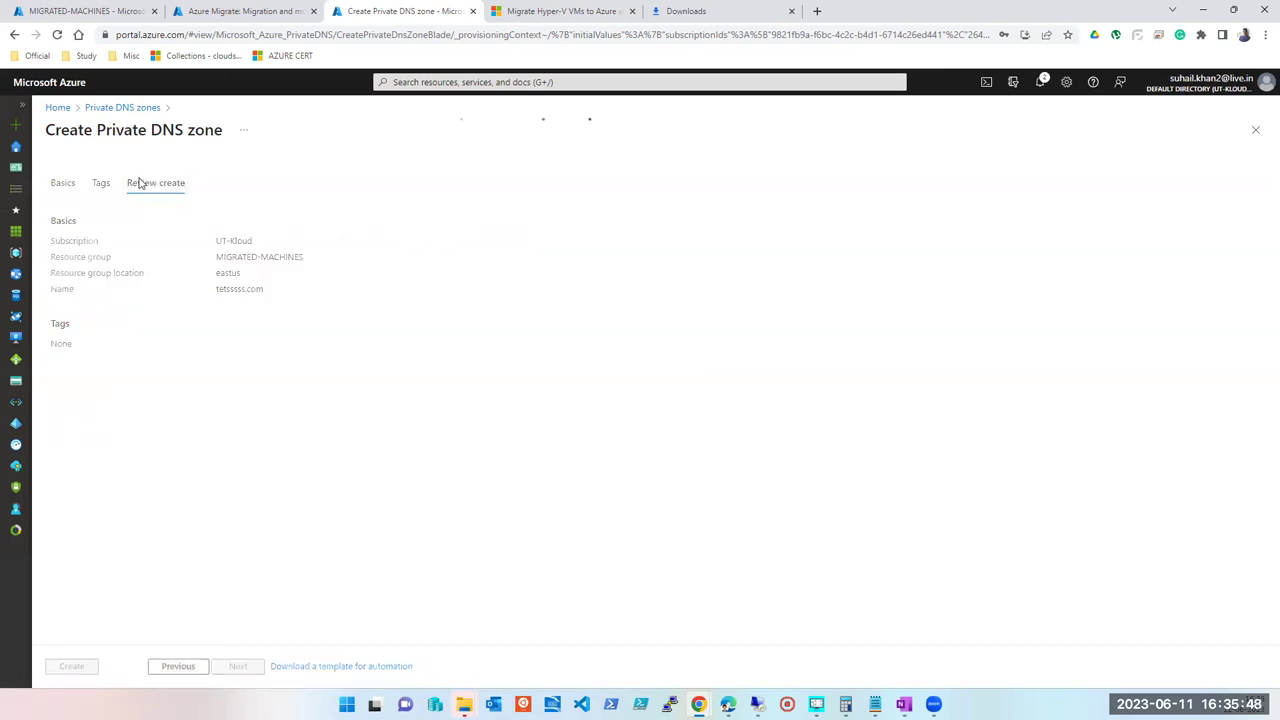
pyautogui.click(1256, 130)
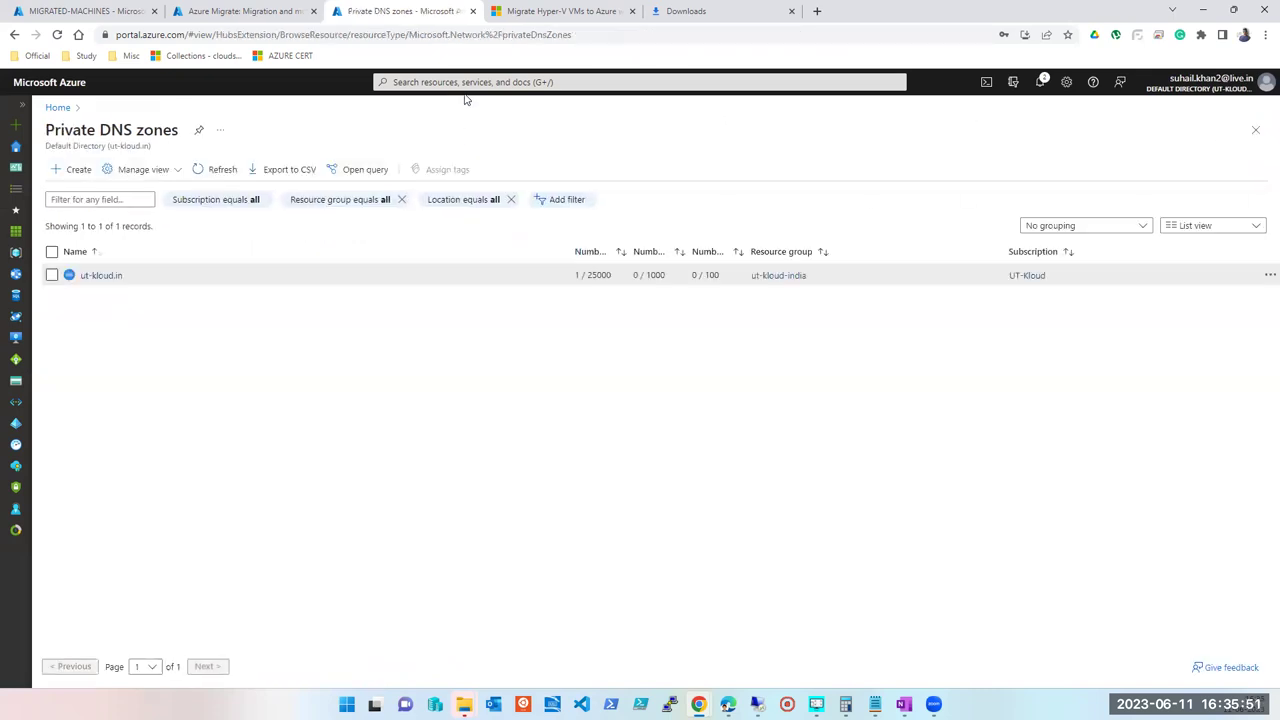
# - Open the ut-kloud.in private DNS zone and examine its record sets and virtual network links
pyautogui.click(100, 276)
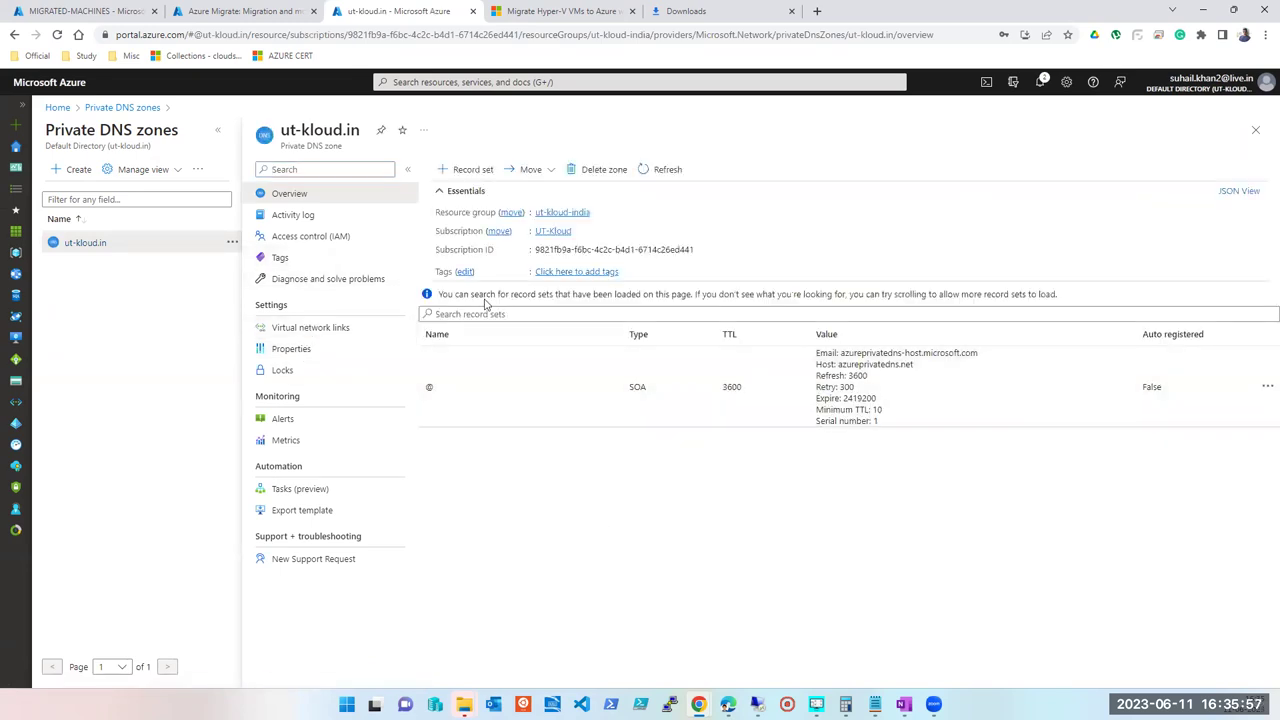
pyautogui.click(324, 332)
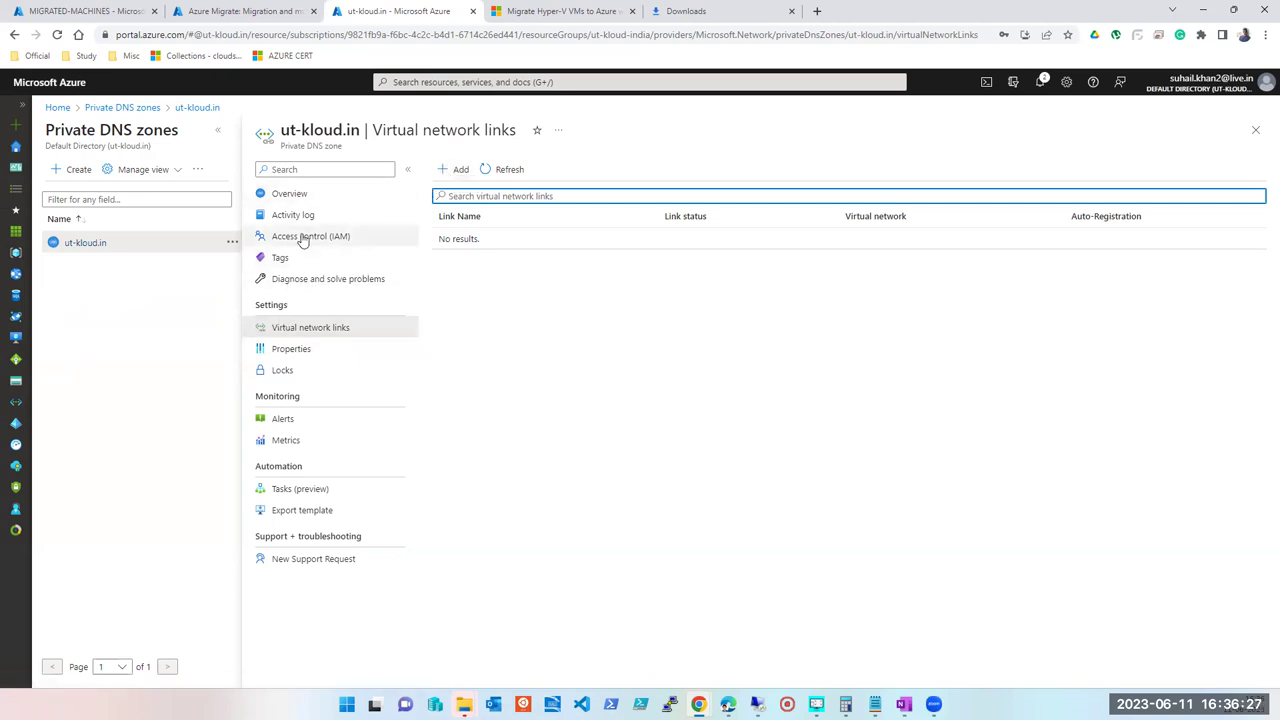
pyautogui.click(1256, 130)
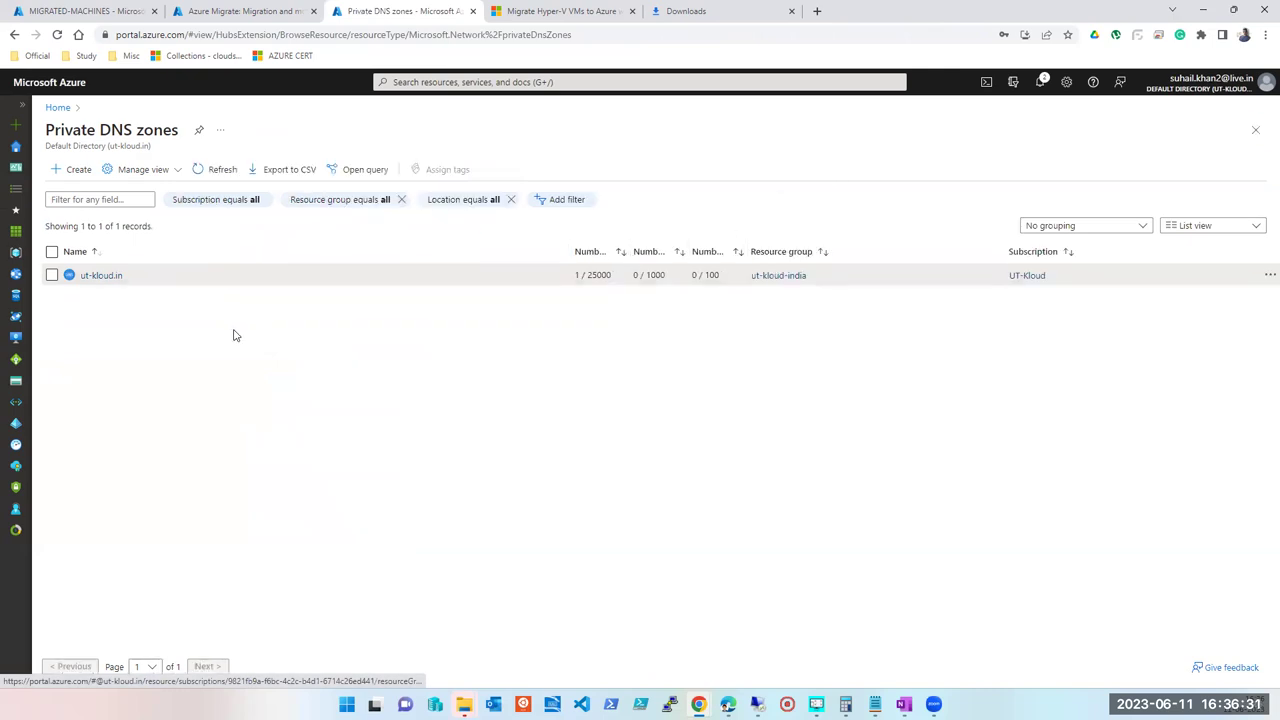
pyautogui.click(90, 277)
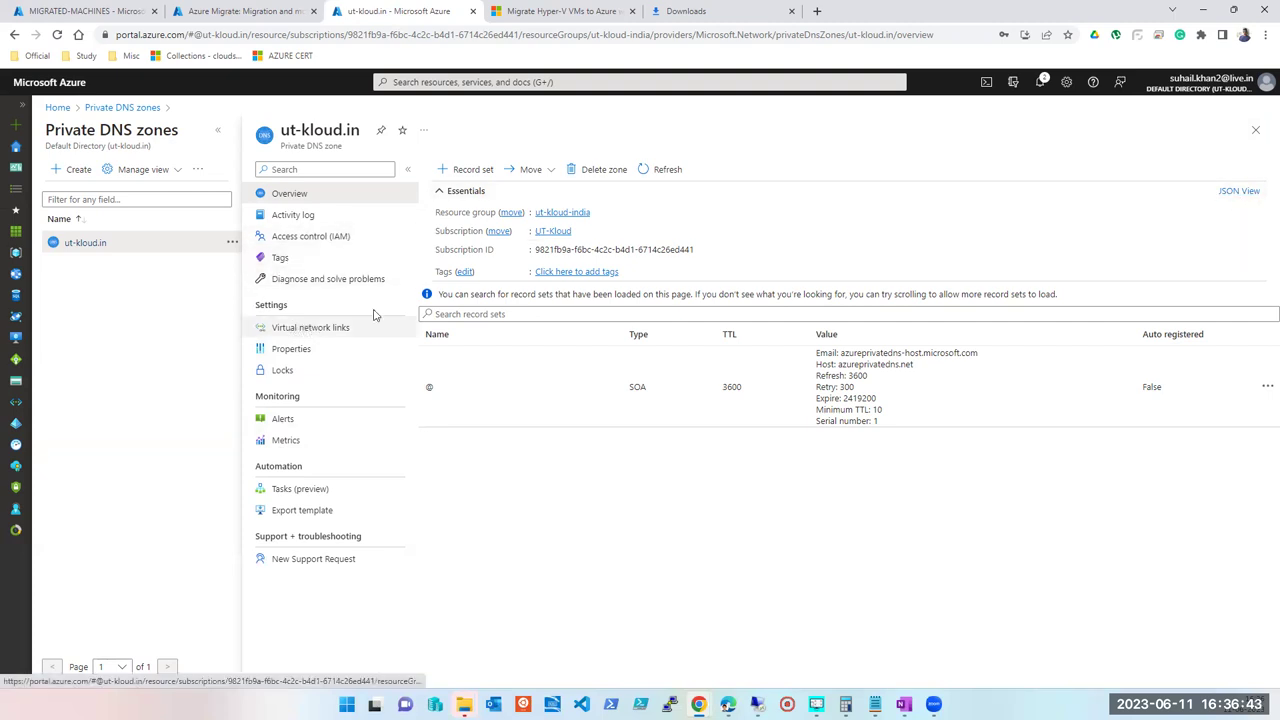
pyautogui.click(1257, 134)
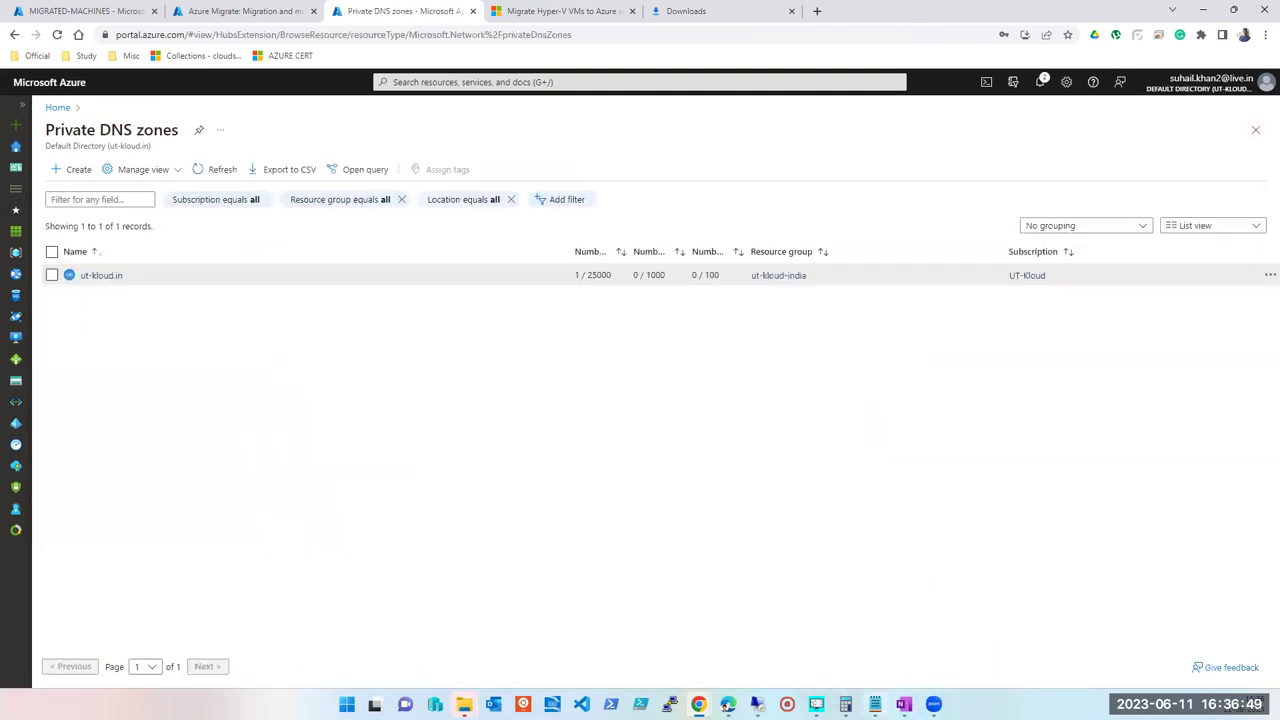
# - Switch to OneNote and examine the Private DNS notes on linking zones with multiple VNETs and on auto registration
pyautogui.click(904, 704)
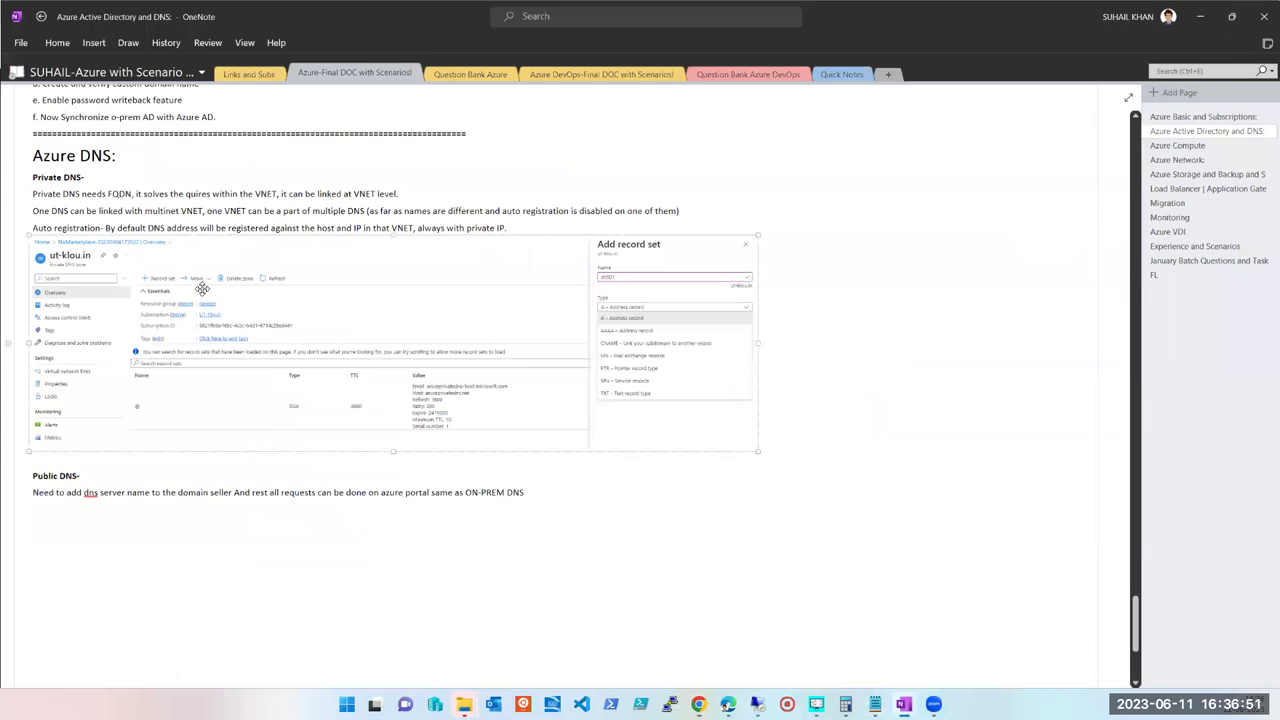
pyautogui.moveTo(33, 211); pyautogui.dragTo(364, 216)
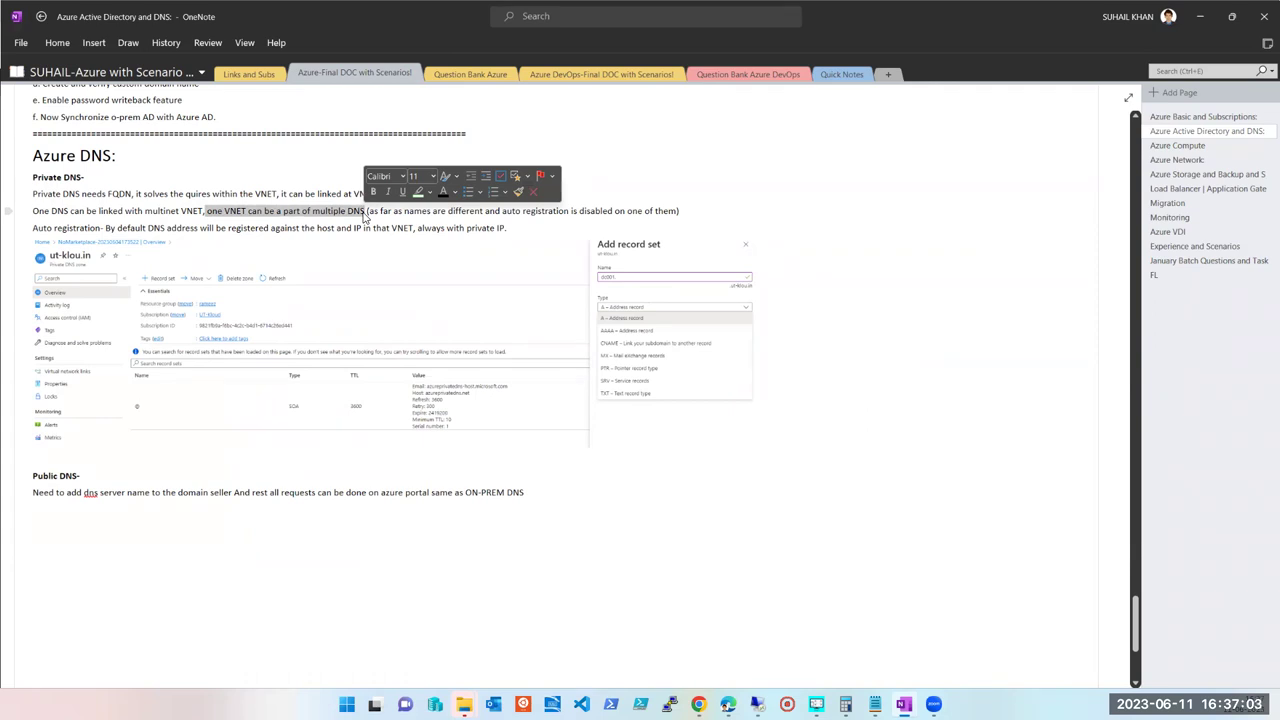
pyautogui.click(364, 216)
pyautogui.moveTo(365, 212); pyautogui.dragTo(34, 212)
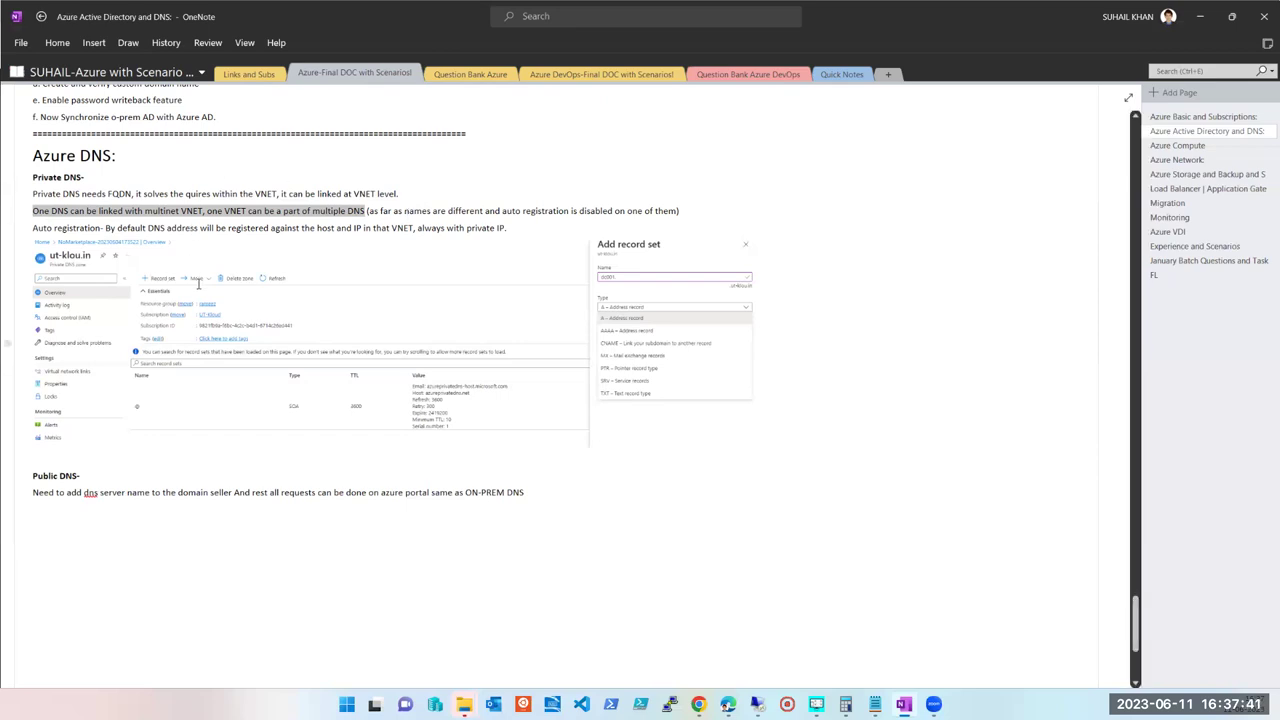
pyautogui.click(52, 228)
pyautogui.moveTo(35, 228); pyautogui.dragTo(480, 254)
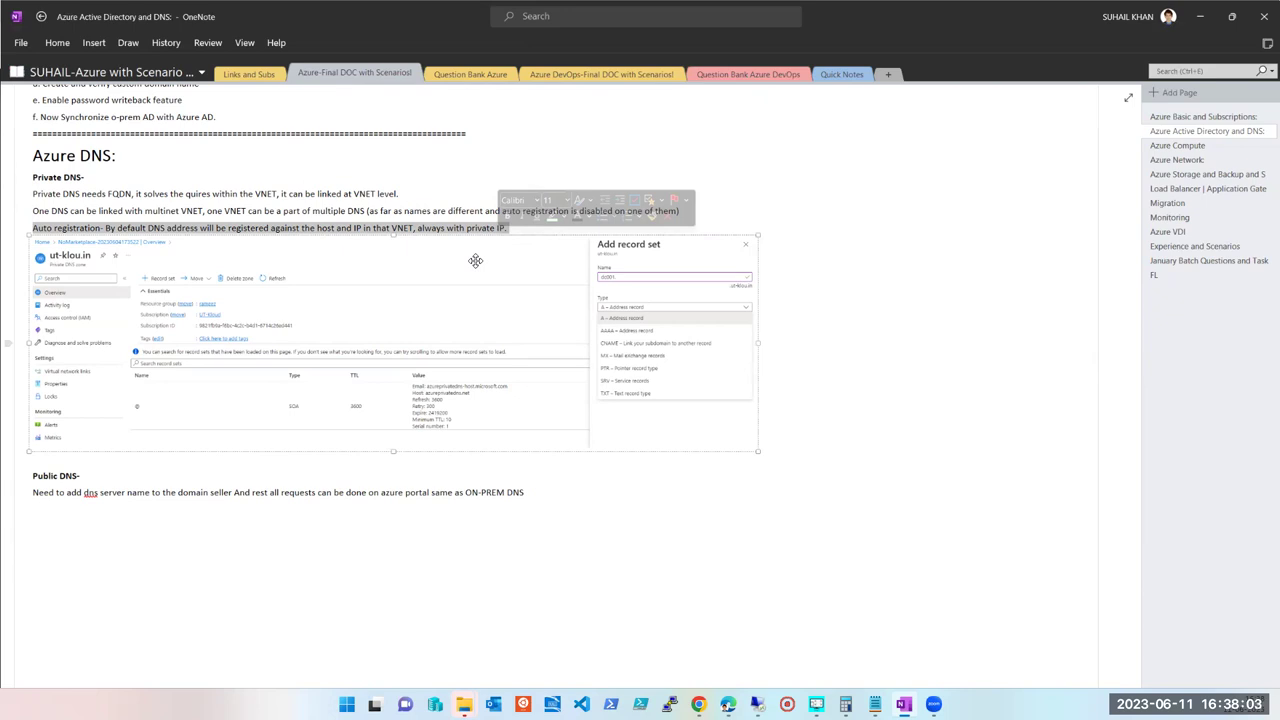
pyautogui.click(449, 287)
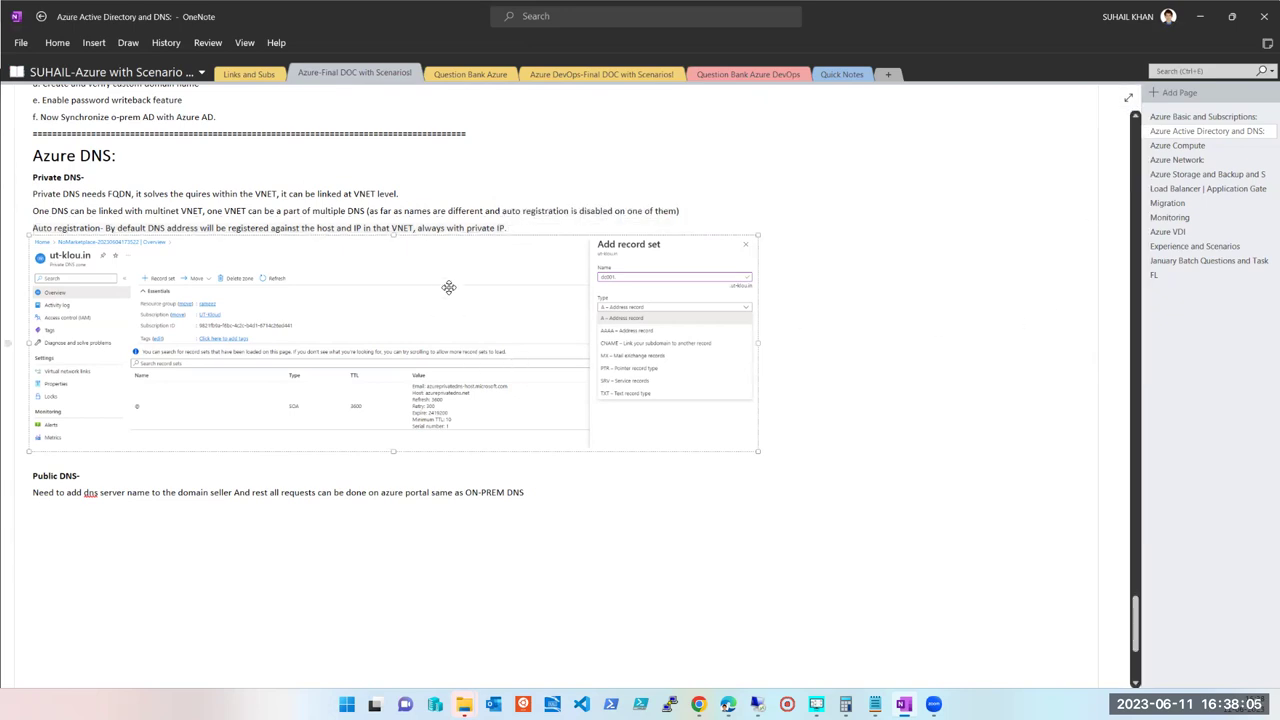
# - Return to the Azure portal in Chrome, open the dc001-ut-kloud-india virtual machine, and examine its DNS name and private IP address
pyautogui.click(1199, 16)
pyautogui.click(452, 84)
pyautogui.click(481, 293)
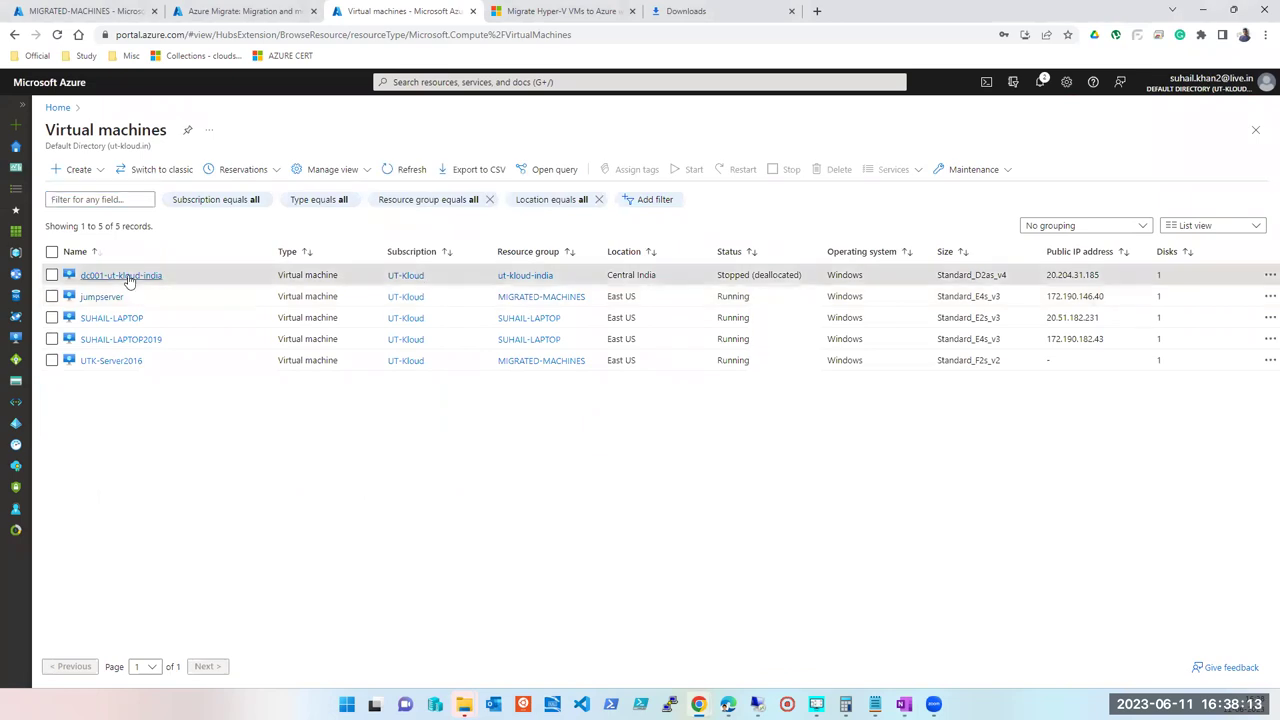
pyautogui.click(128, 276)
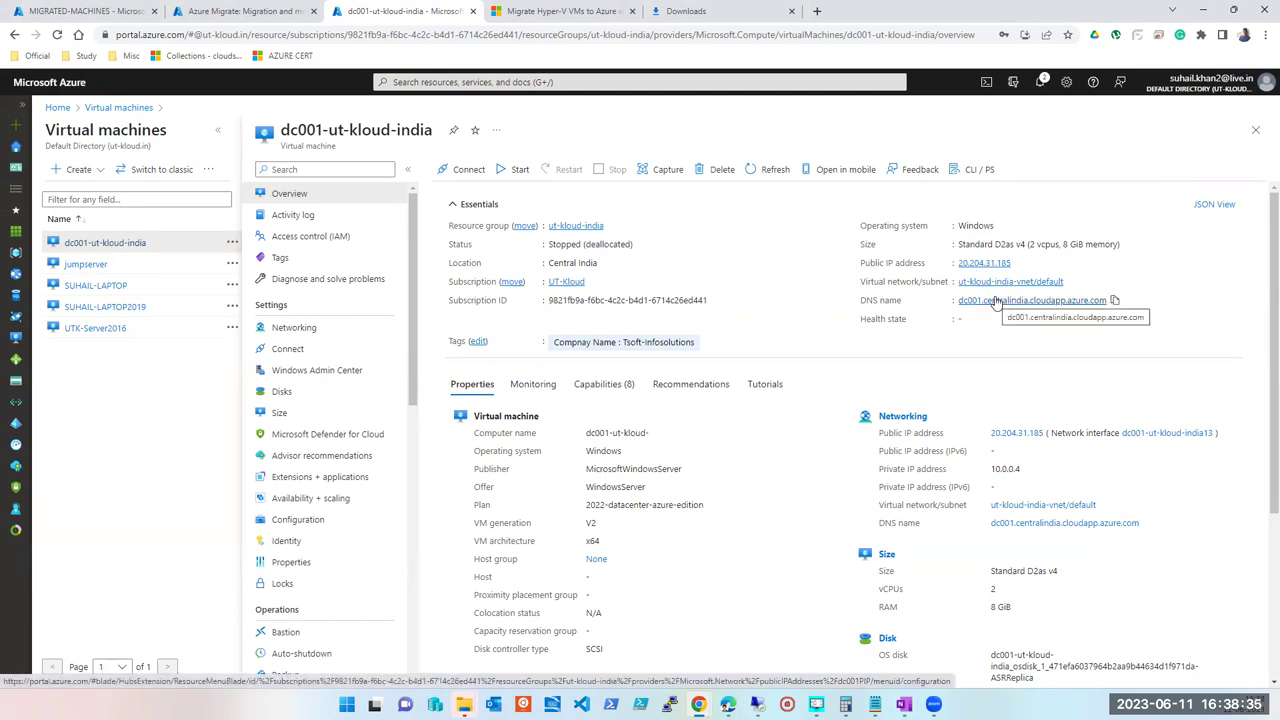
pyautogui.doubleClick(1005, 468)
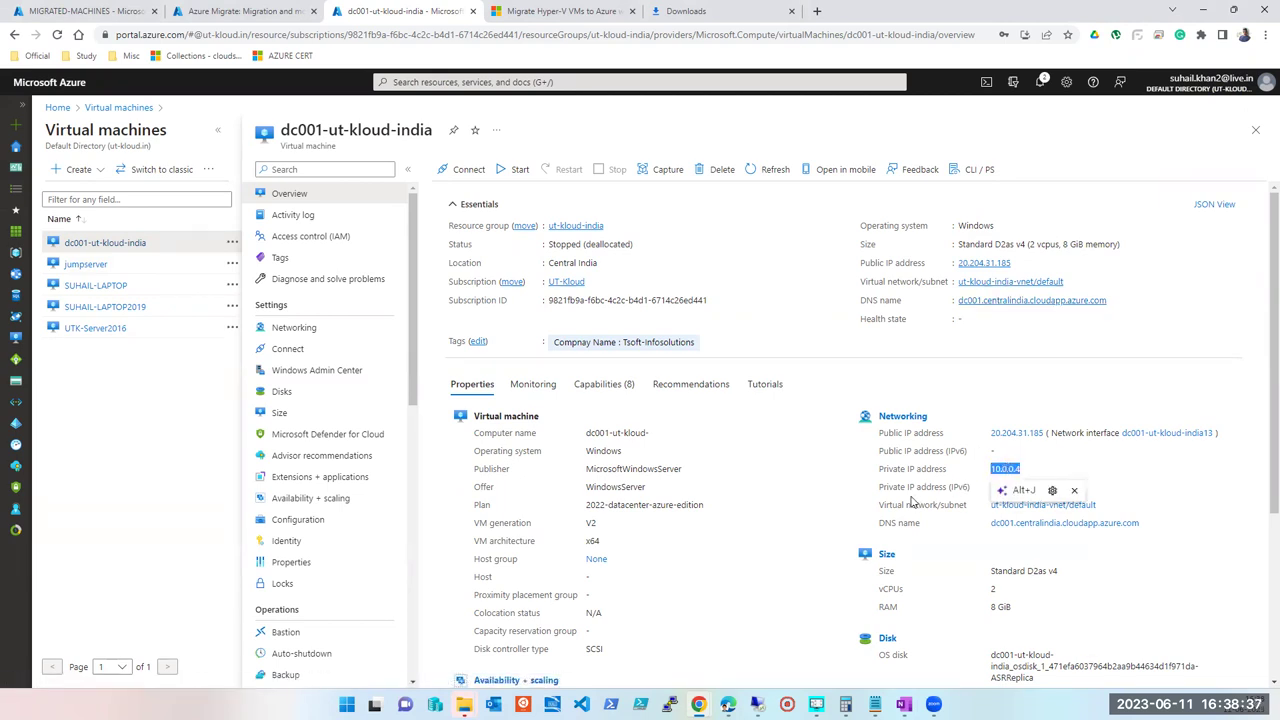
pyautogui.click(857, 483)
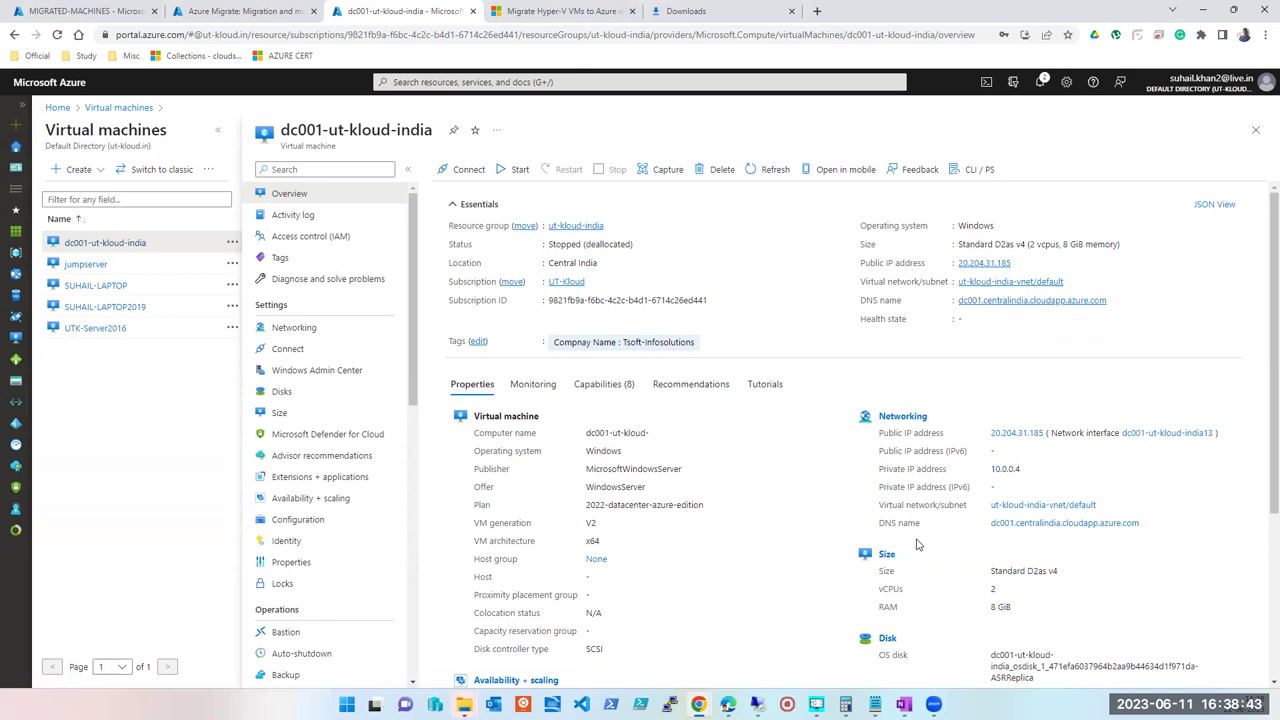
pyautogui.doubleClick(1008, 467)
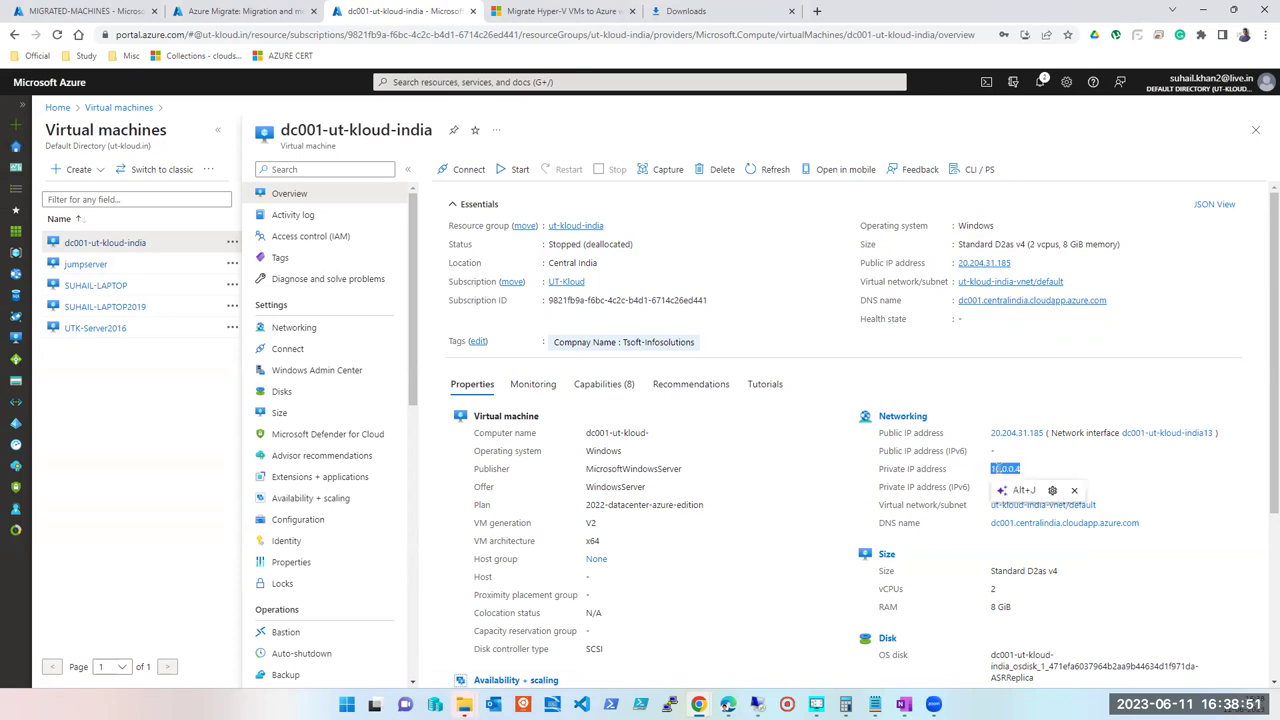
pyautogui.click(999, 468)
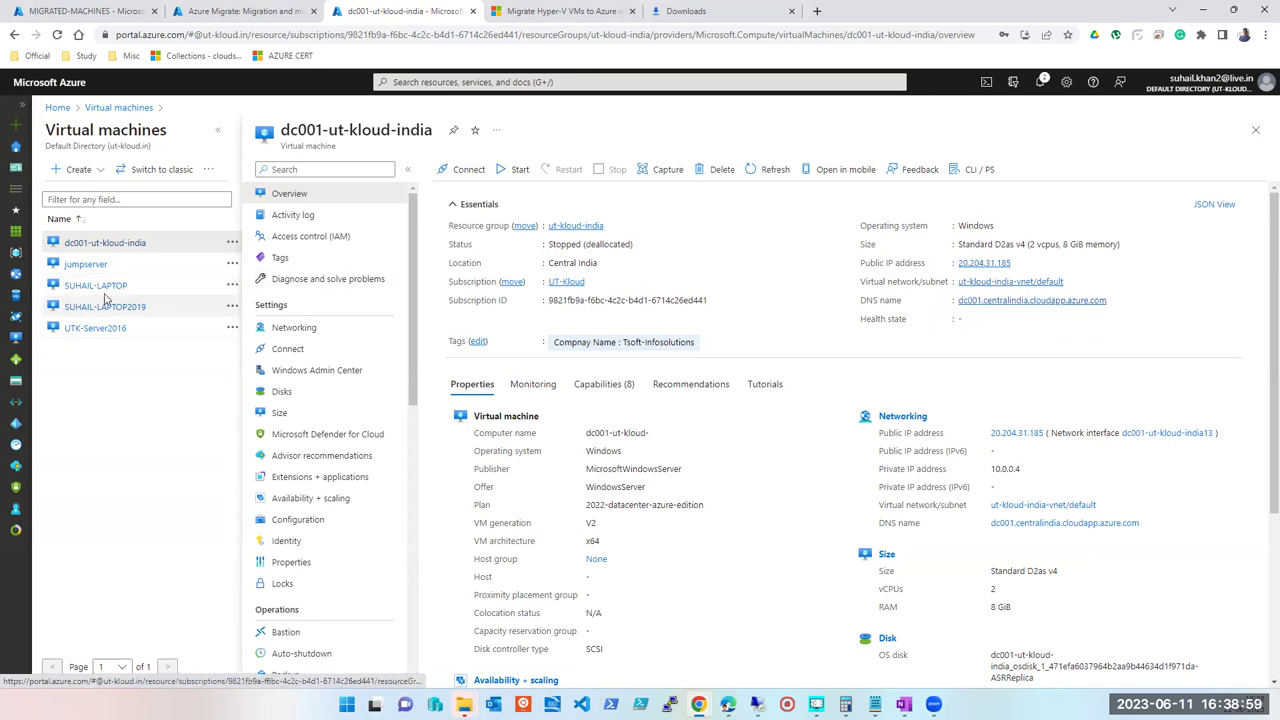
# - Compare the networking details of the jumpserver virtual machine with the DNS name and IP addresses of dc001-ut-kloud-india
pyautogui.click(88, 265)
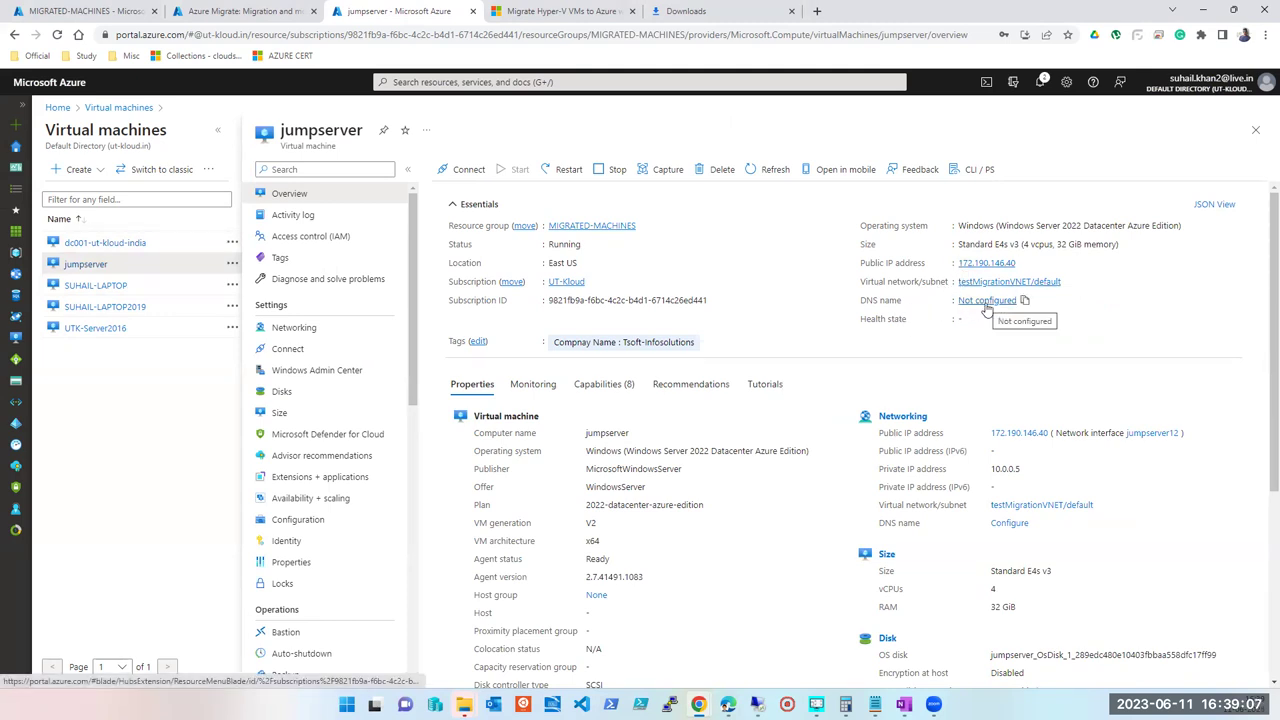
pyautogui.click(108, 245)
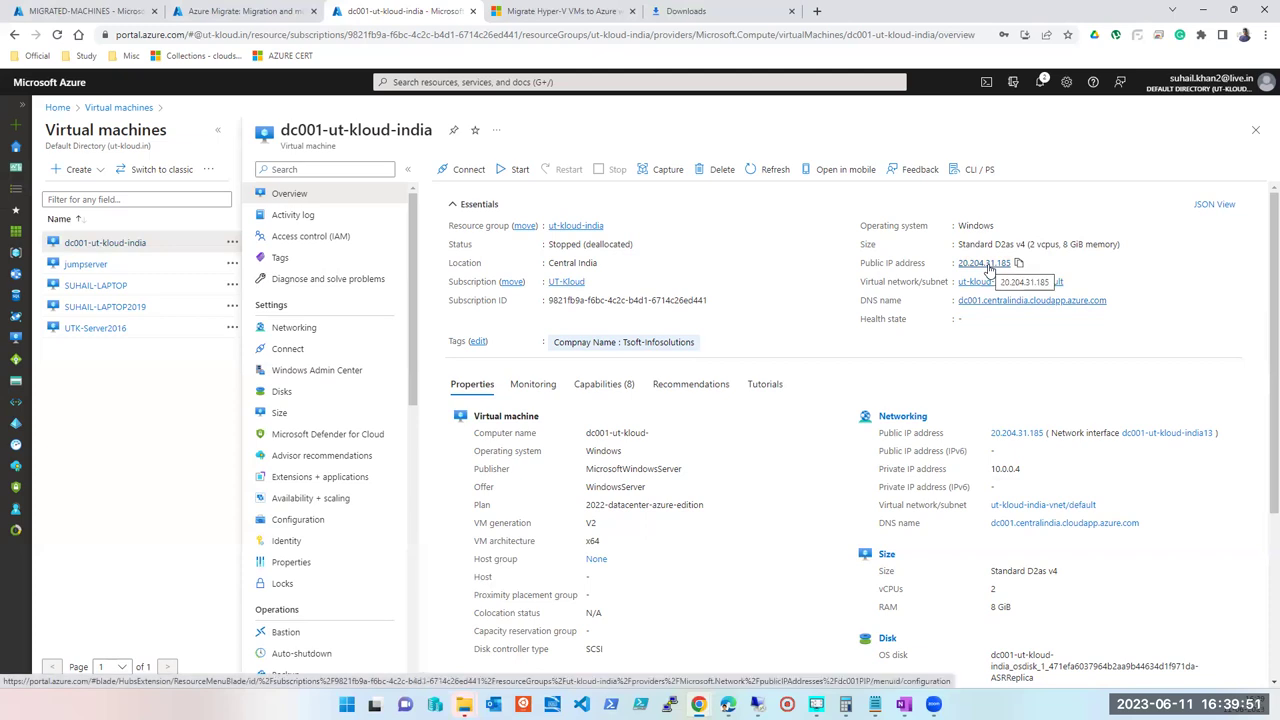
pyautogui.doubleClick(1003, 468)
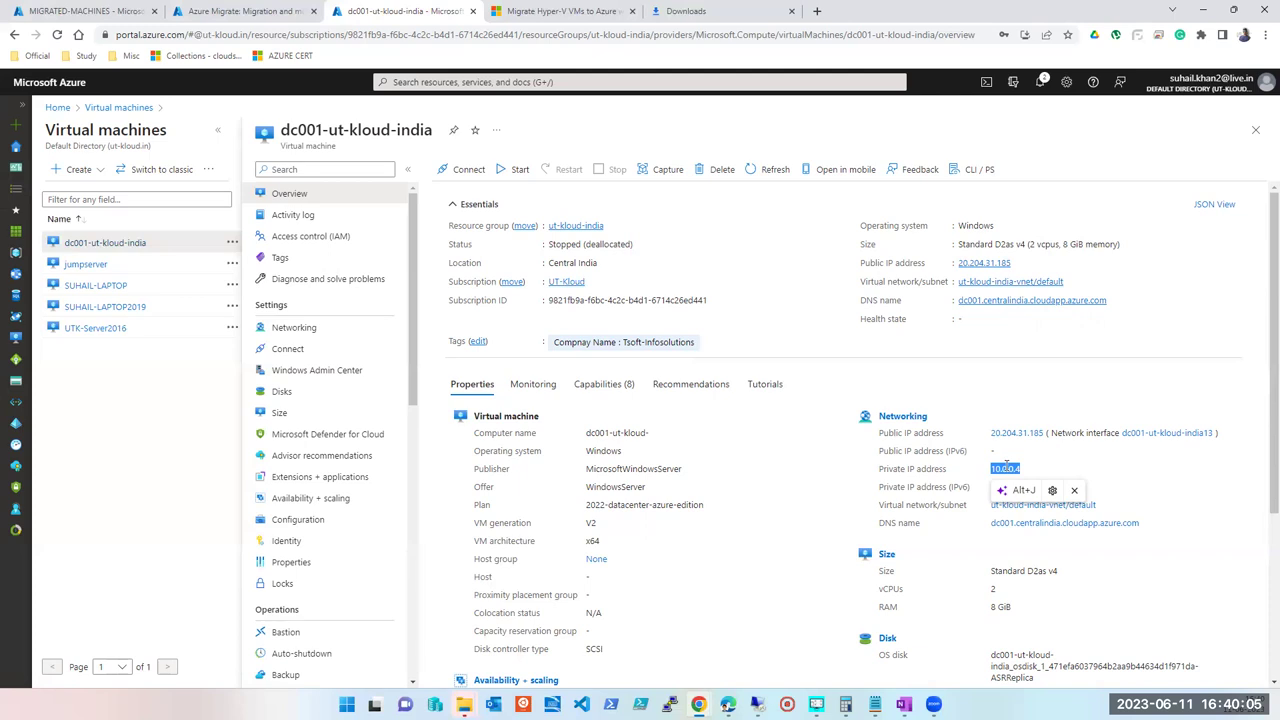
# - Open the ut-kloud.in zone from the Private DNS zones service
pyautogui.click(1006, 465)
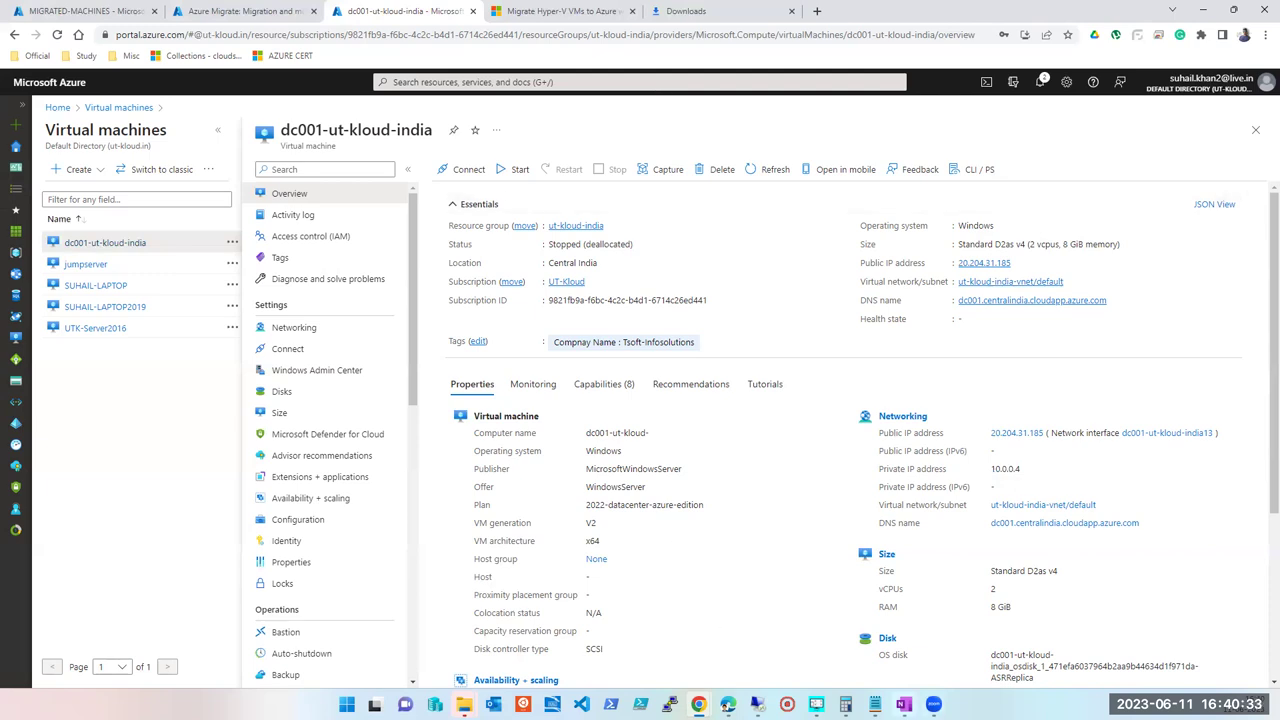
pyautogui.moveTo(903, 704)
pyautogui.click(561, 84)
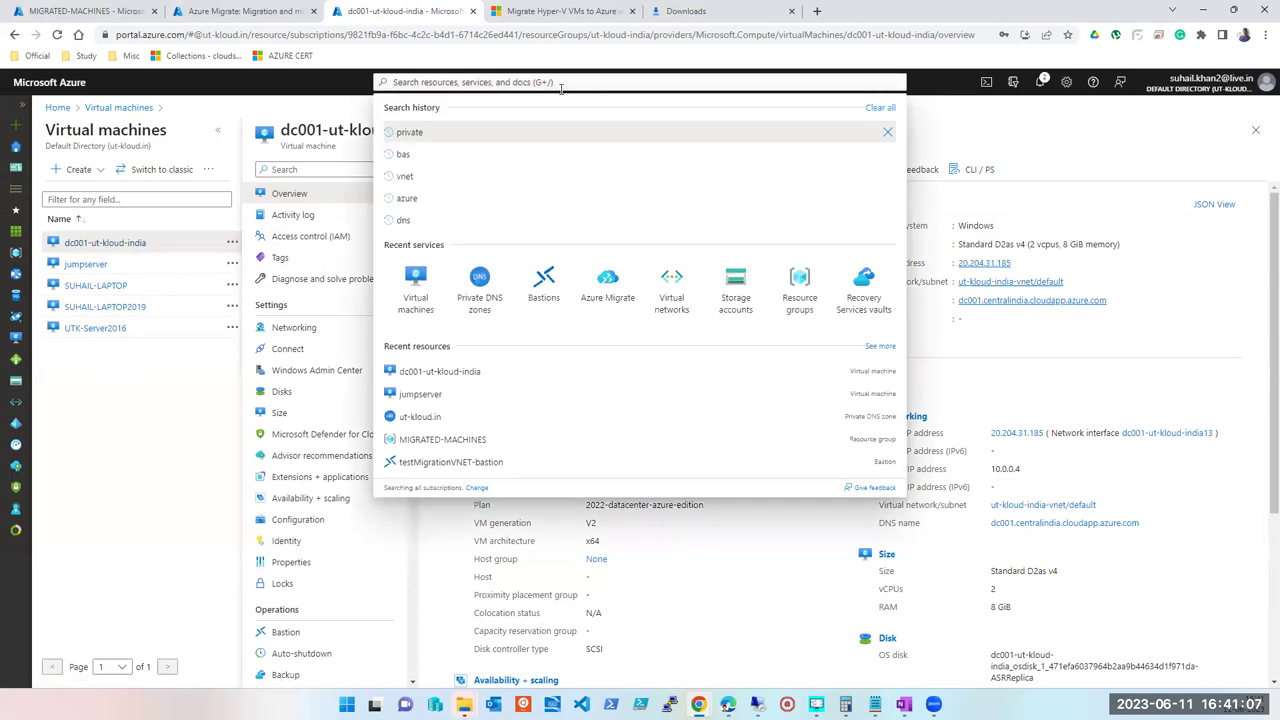
pyautogui.click(490, 278)
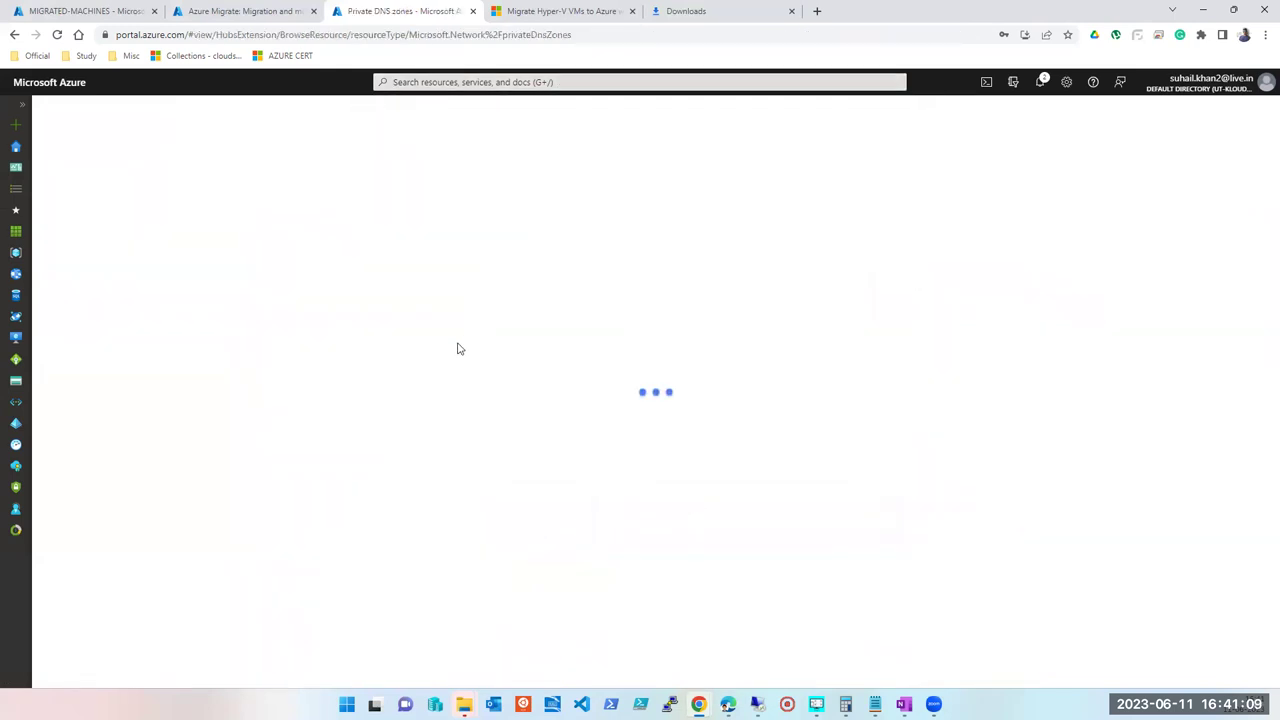
pyautogui.click(100, 276)
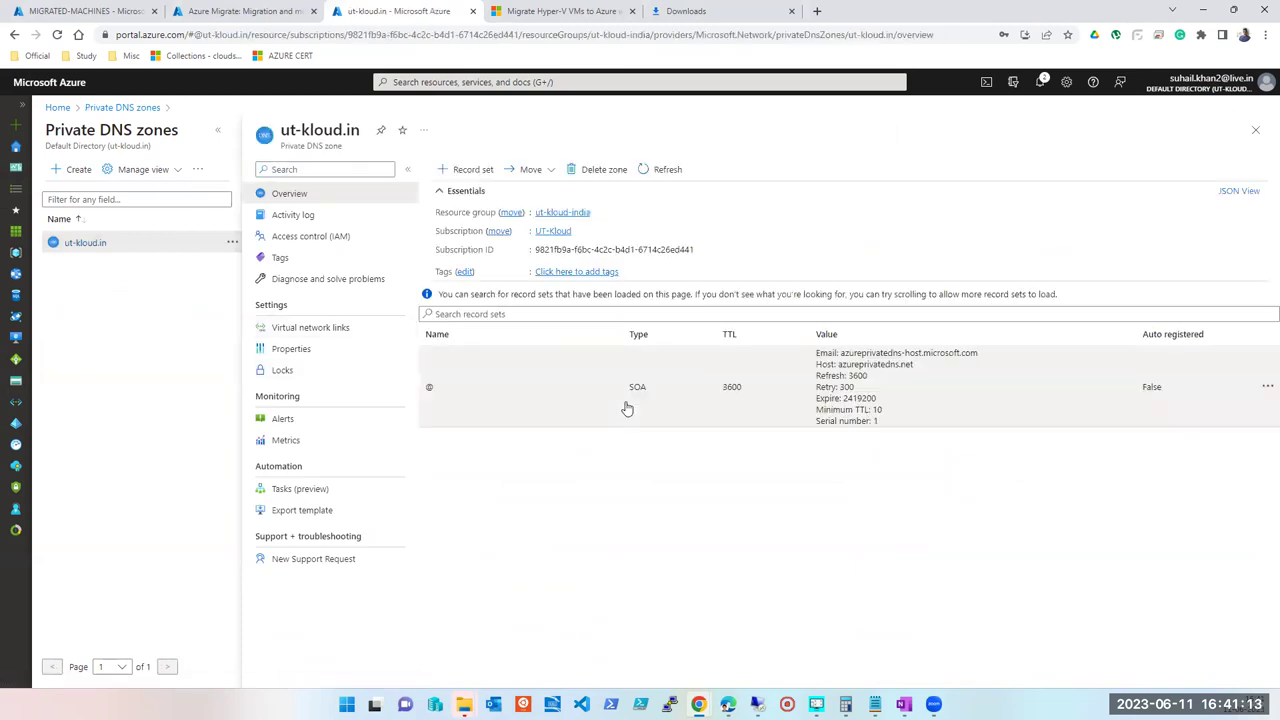
# - Fill in a CNAME record set named tapout with alias ut-kloud-expessroute in the ut-kloud.in zone and discard it
pyautogui.click(470, 170)
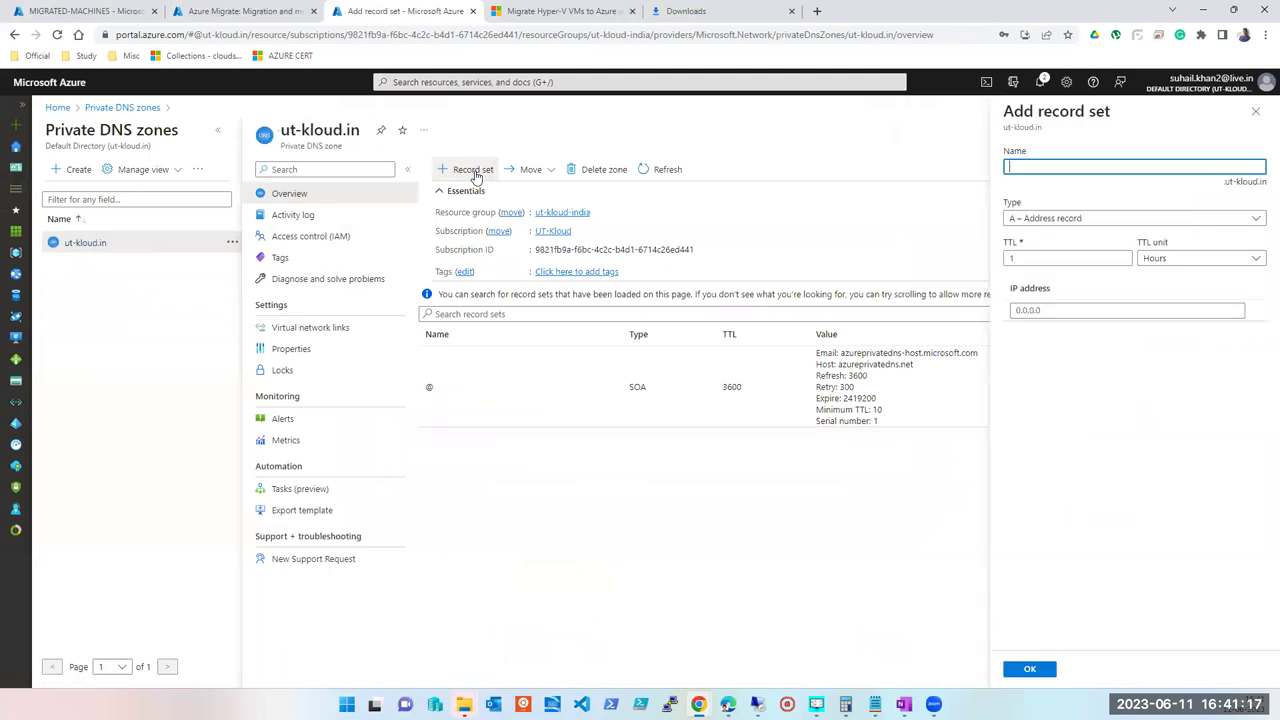
pyautogui.click(1148, 167)
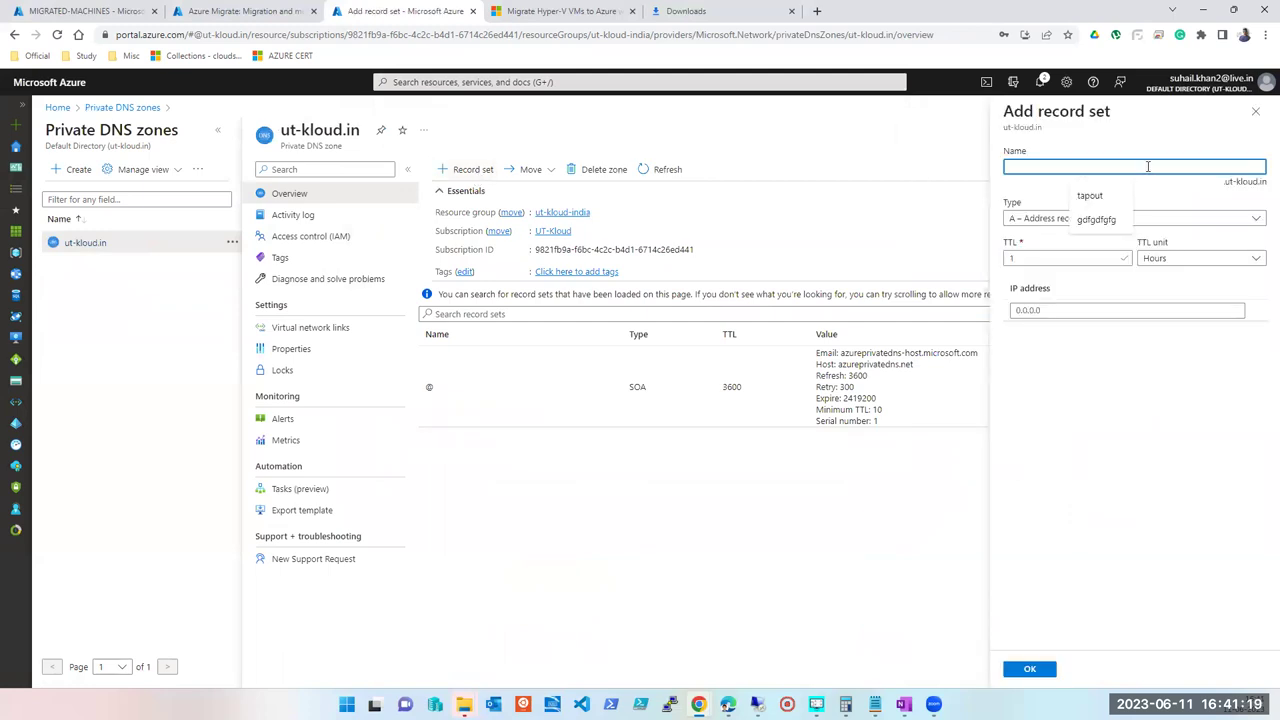
pyautogui.click(1089, 195)
pyautogui.click(1072, 222)
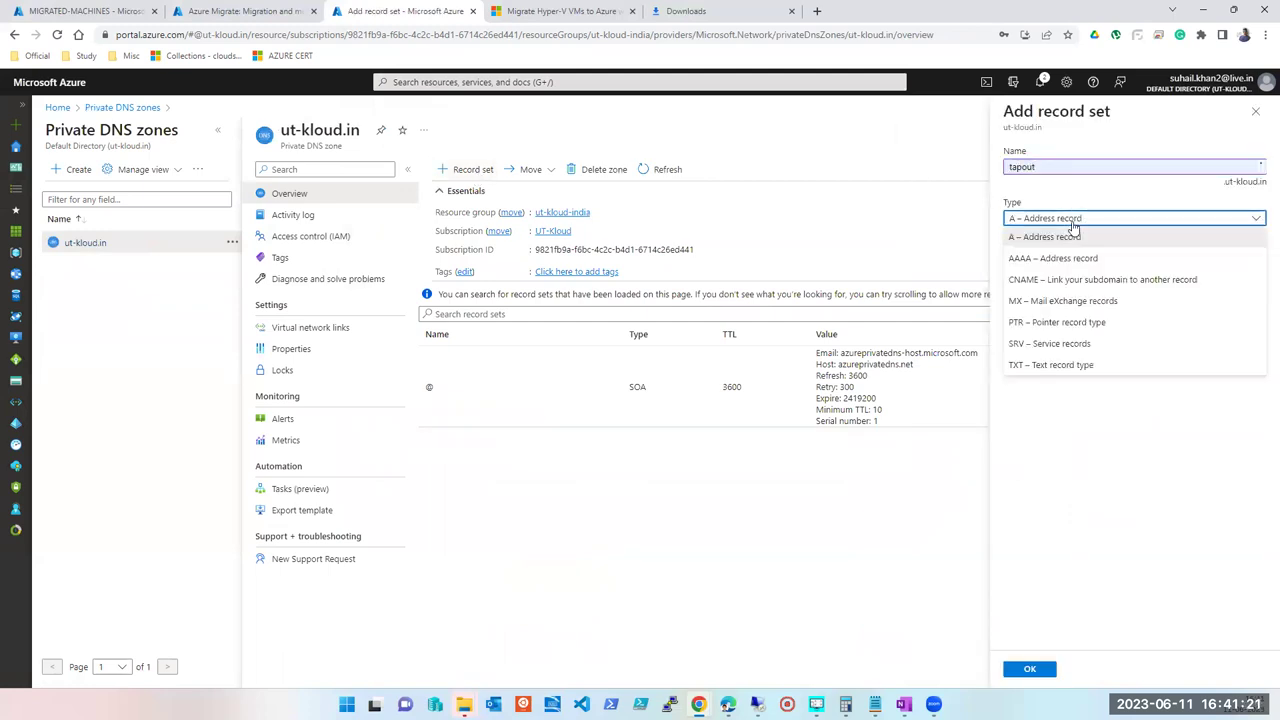
pyautogui.click(1038, 290)
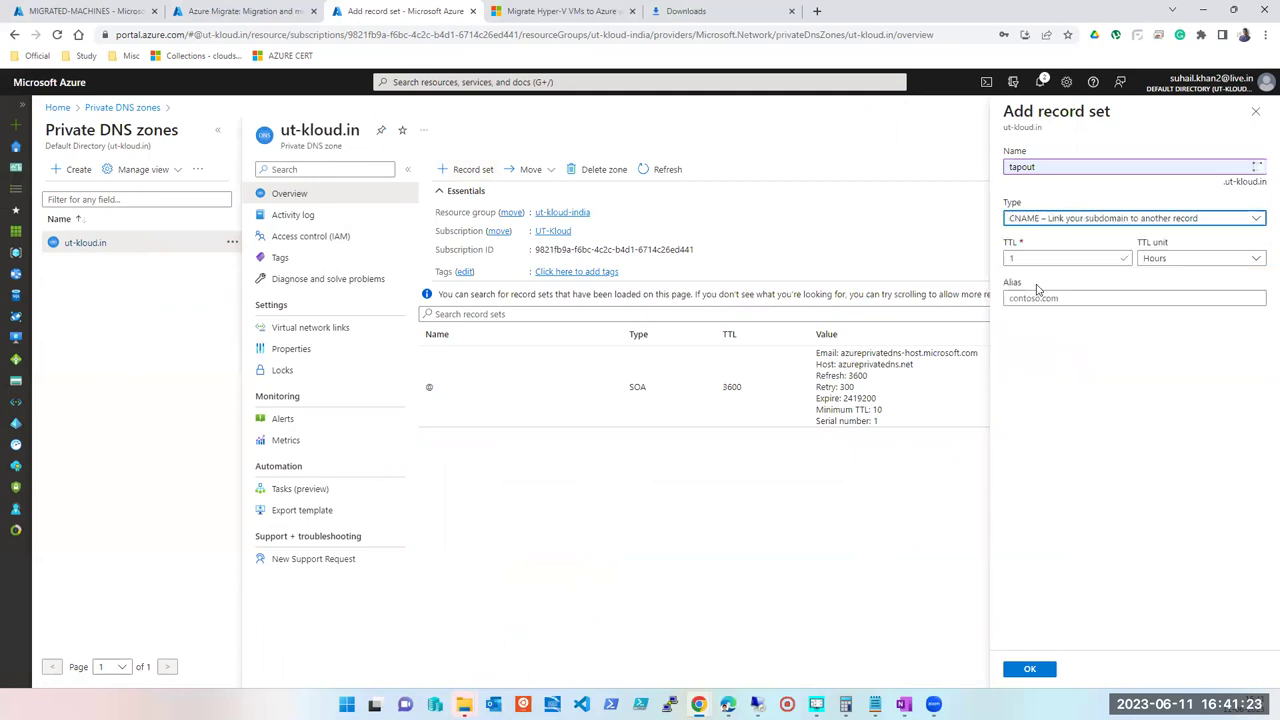
pyautogui.click(1055, 298)
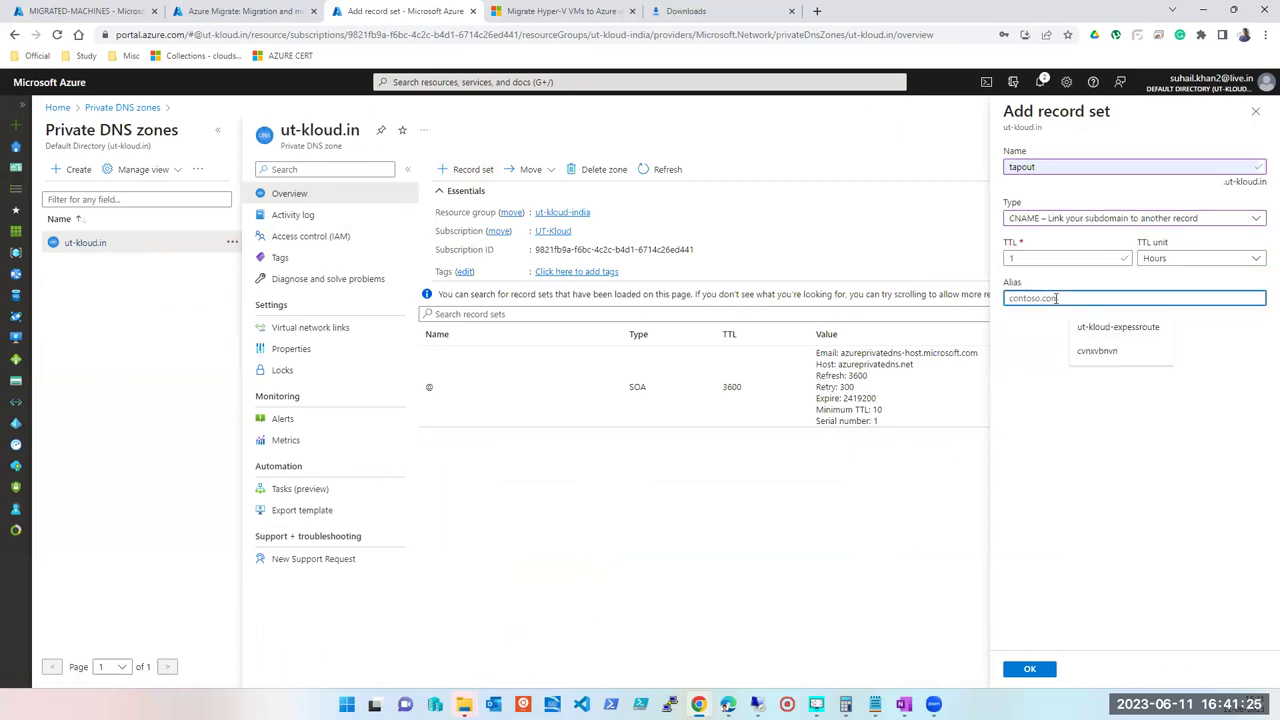
pyautogui.click(1100, 327)
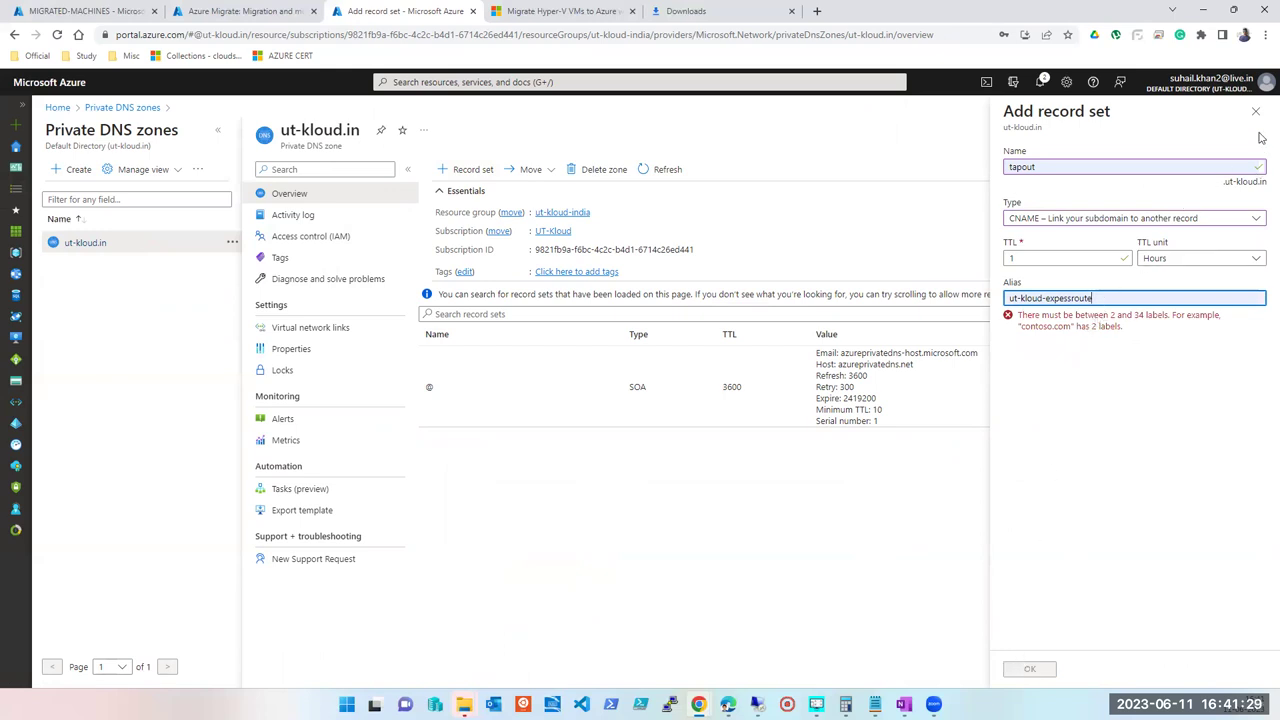
pyautogui.click(1256, 111)
pyautogui.click(704, 110)
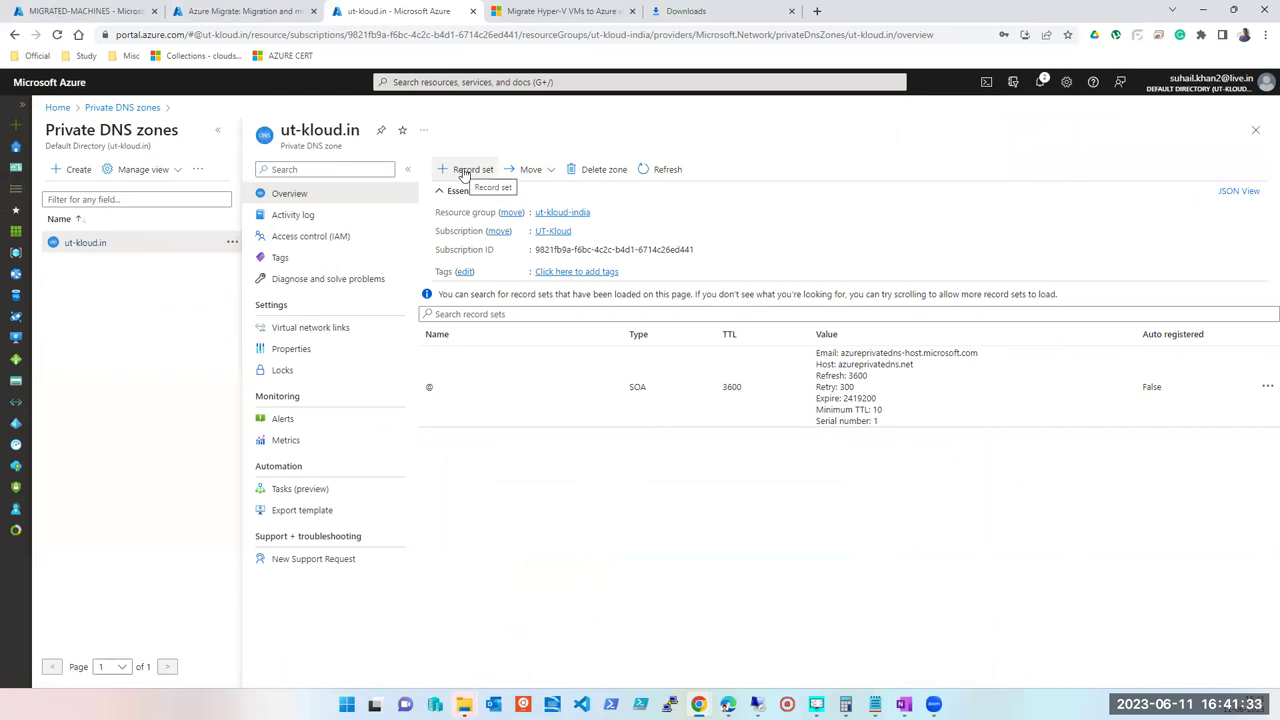
# - Try a new virtual network link for ut-kloud.in with auto registration and resource ID entry enabled, discard it, and return to the zone overview
pyautogui.click(277, 351)
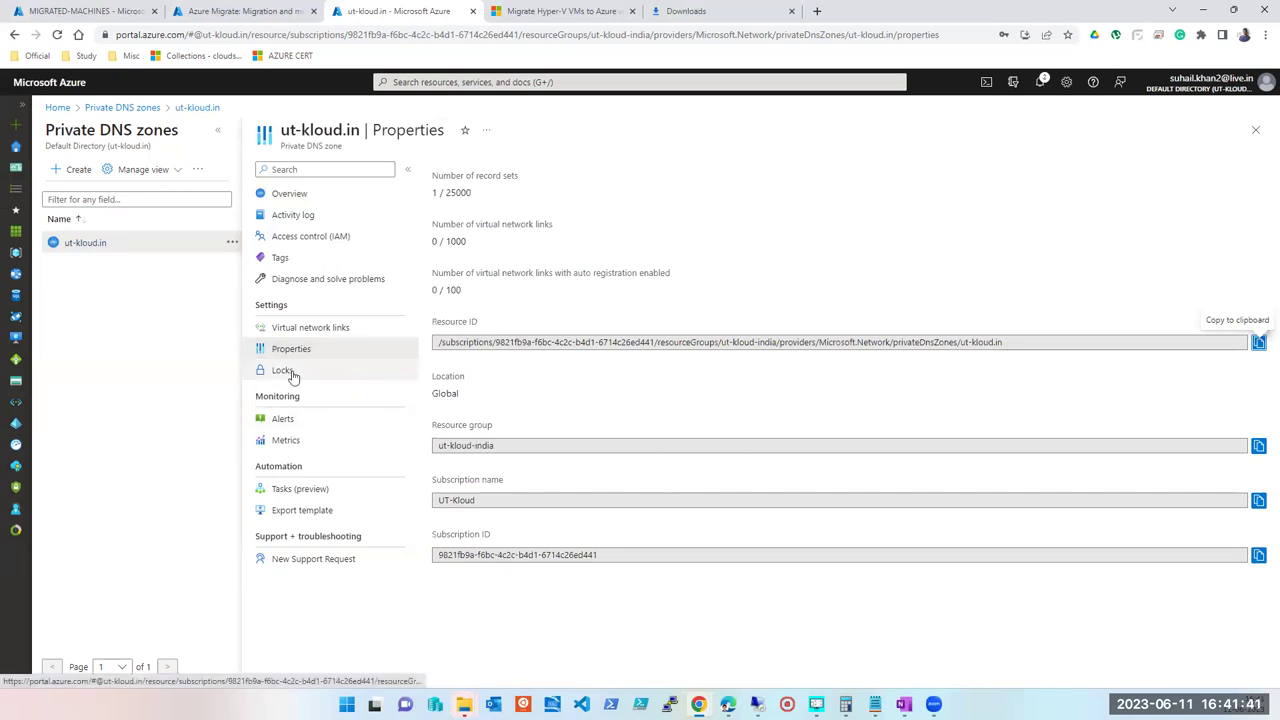
pyautogui.click(297, 332)
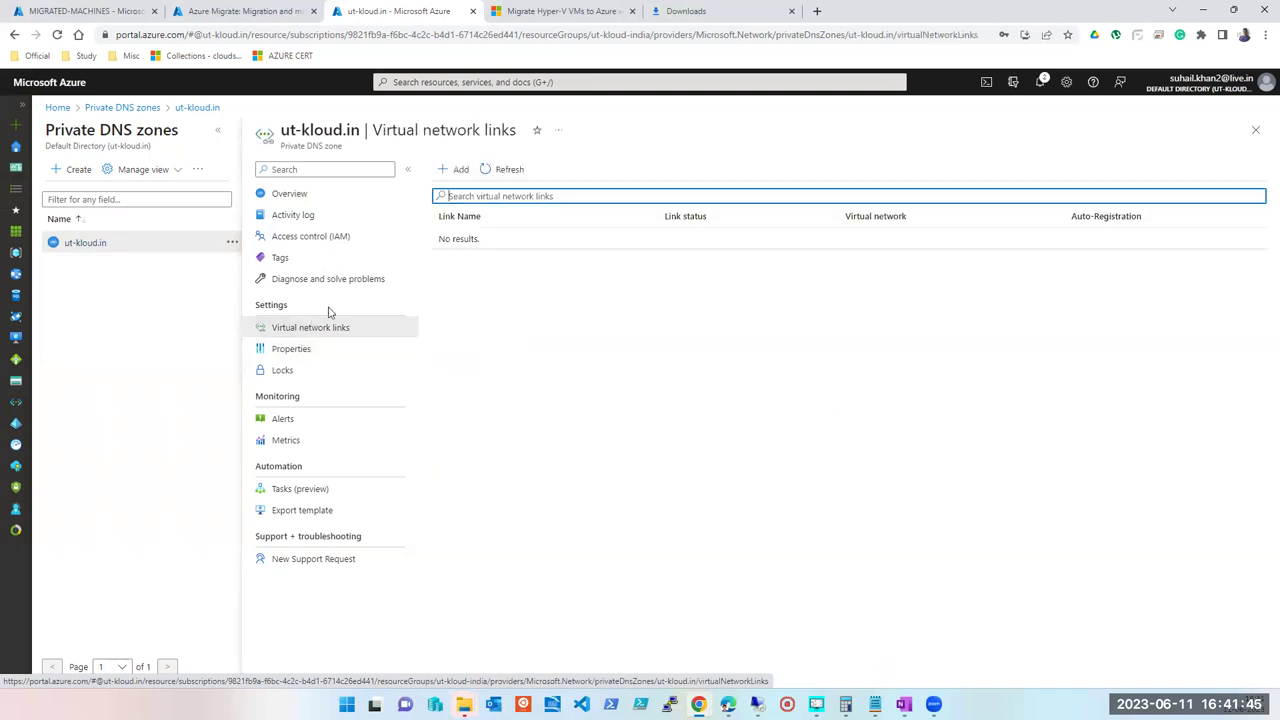
pyautogui.click(455, 170)
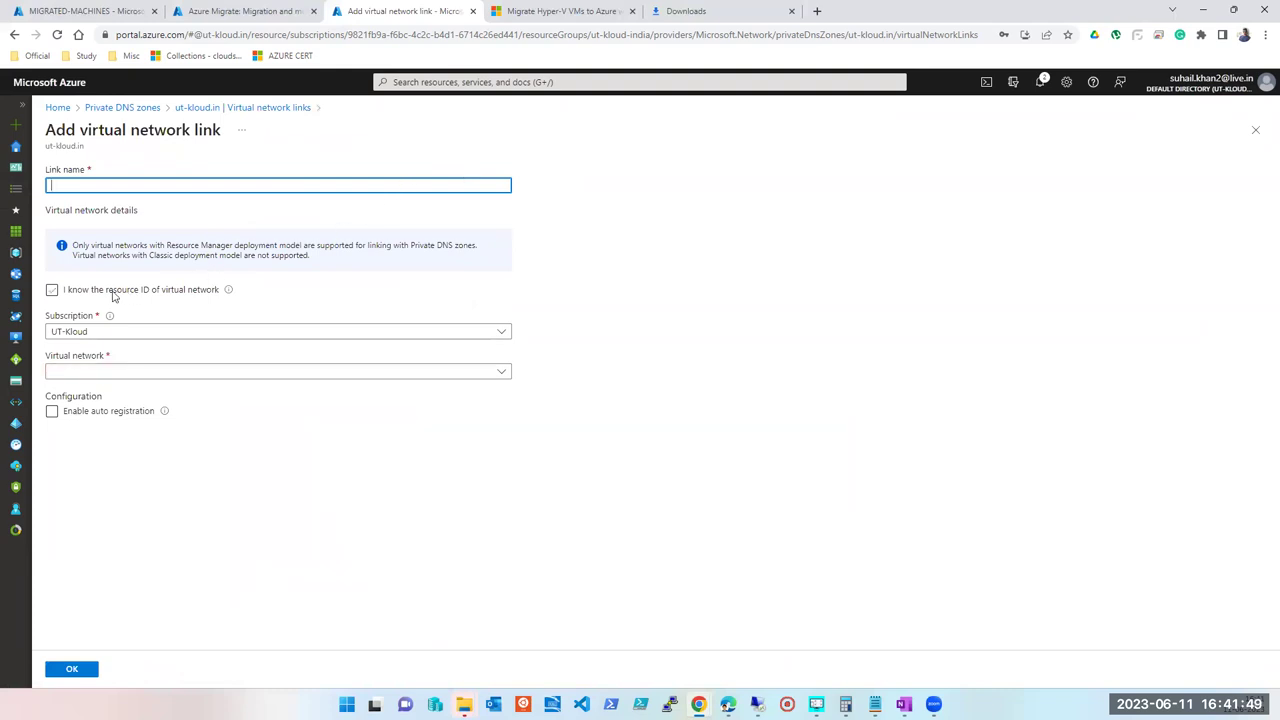
pyautogui.click(52, 411)
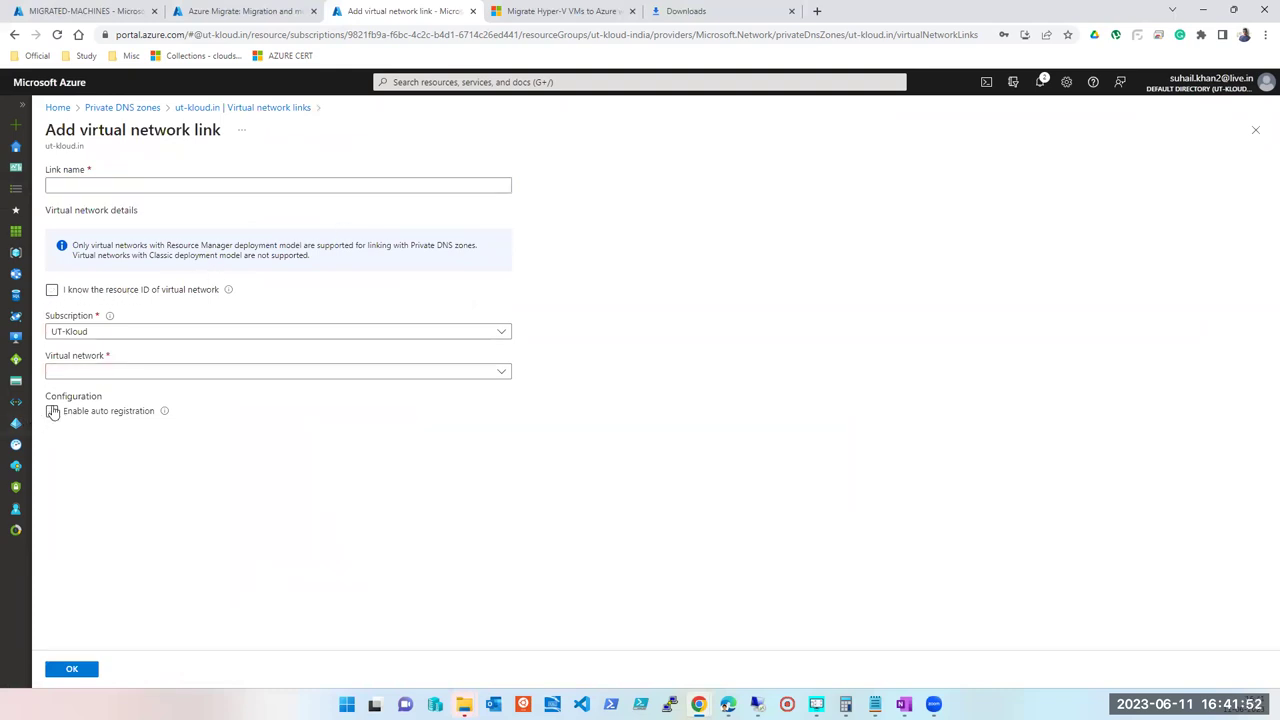
pyautogui.click(52, 290)
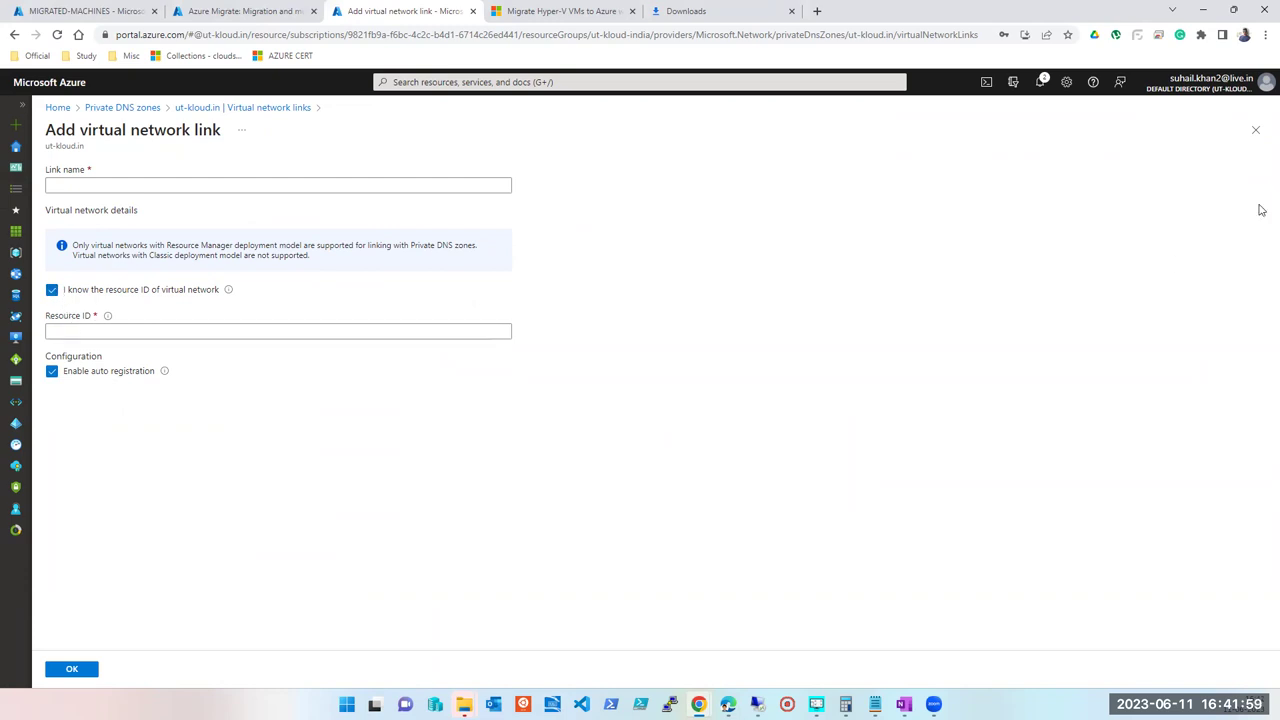
pyautogui.click(1256, 131)
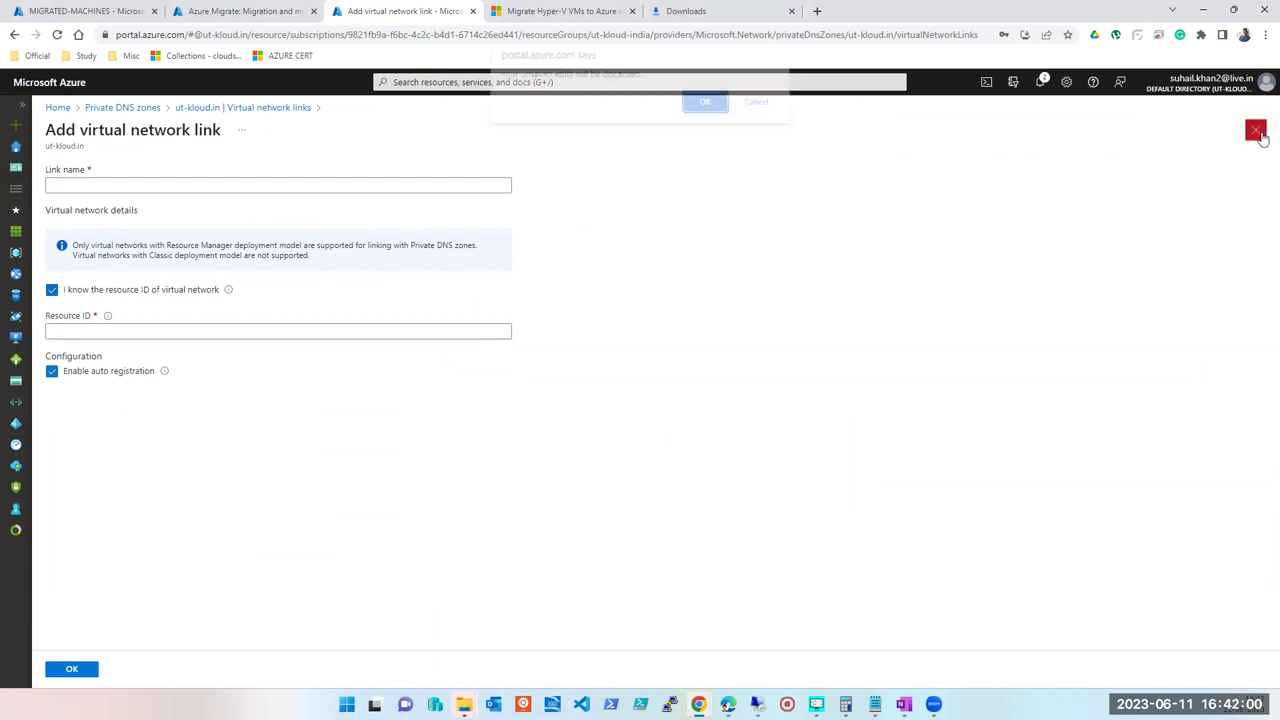
pyautogui.click(705, 110)
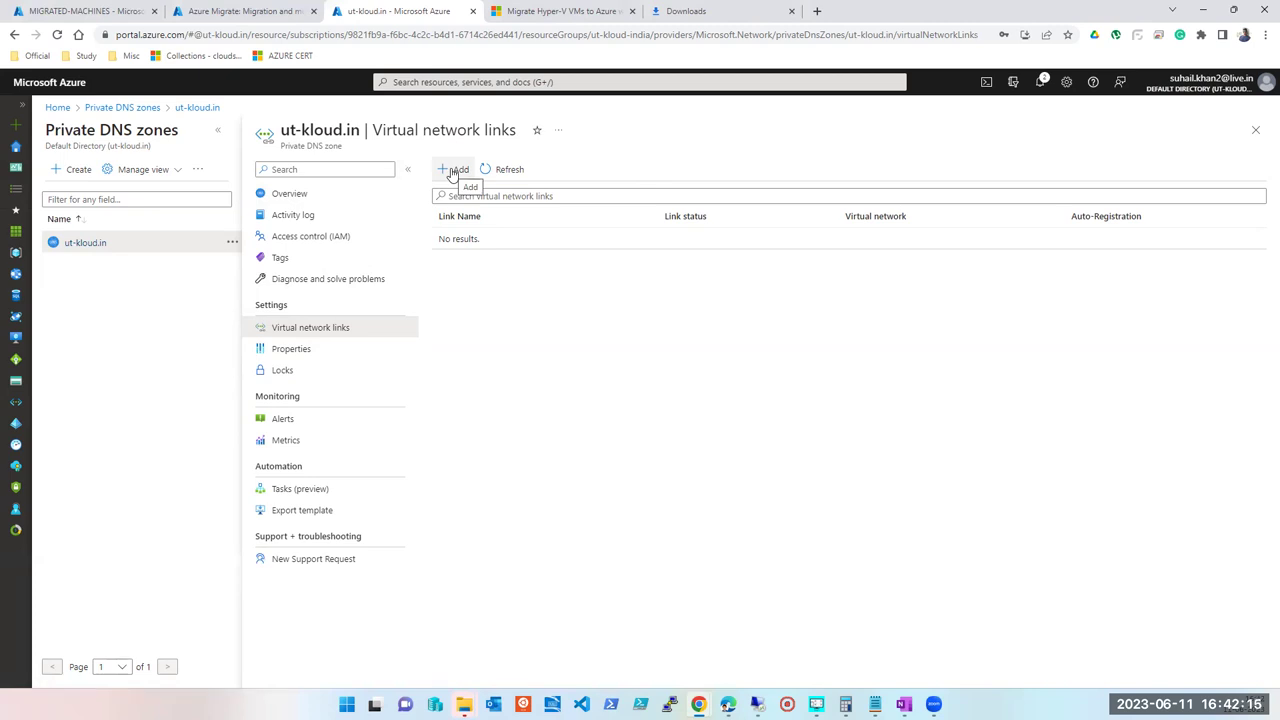
pyautogui.click(321, 196)
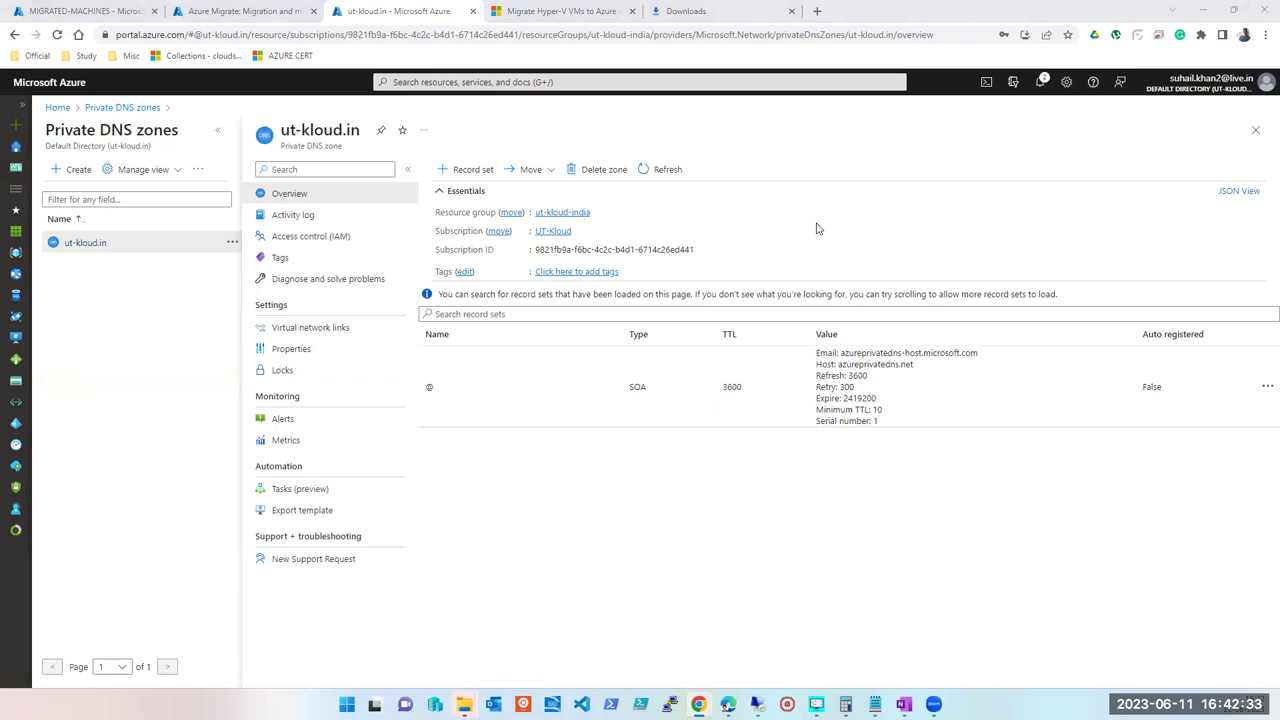
# - In the MIGRATED-MACHINES browser tab, open Azure Migrate's replicating machines and examine the migration status of Server2016
pyautogui.click(100, 11)
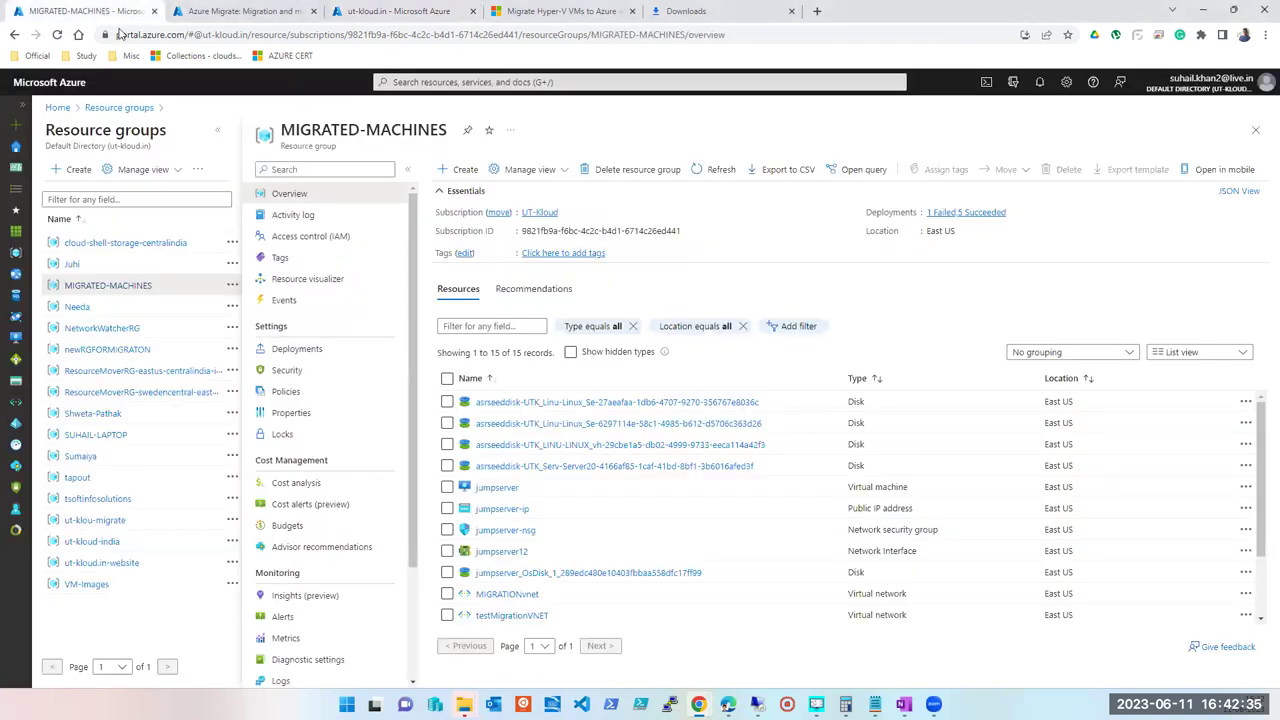
pyautogui.click(555, 82)
pyautogui.press('Escape')
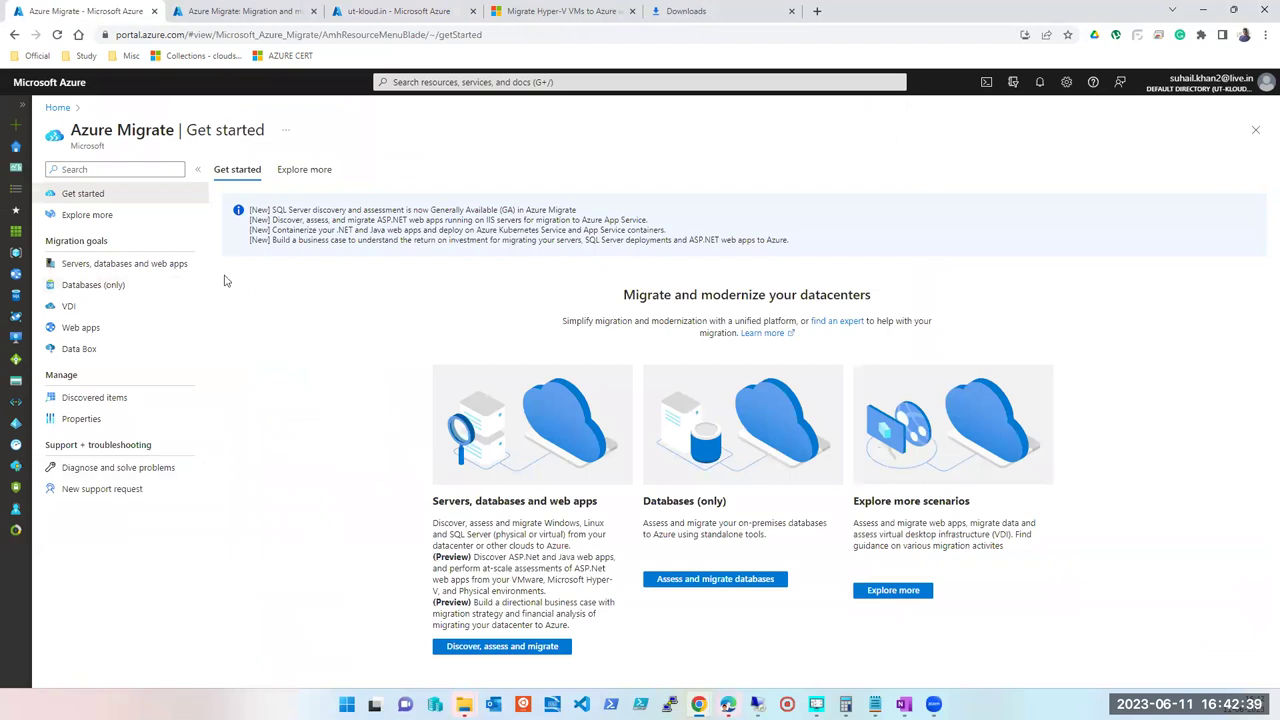
pyautogui.click(112, 266)
pyautogui.moveTo(757, 704)
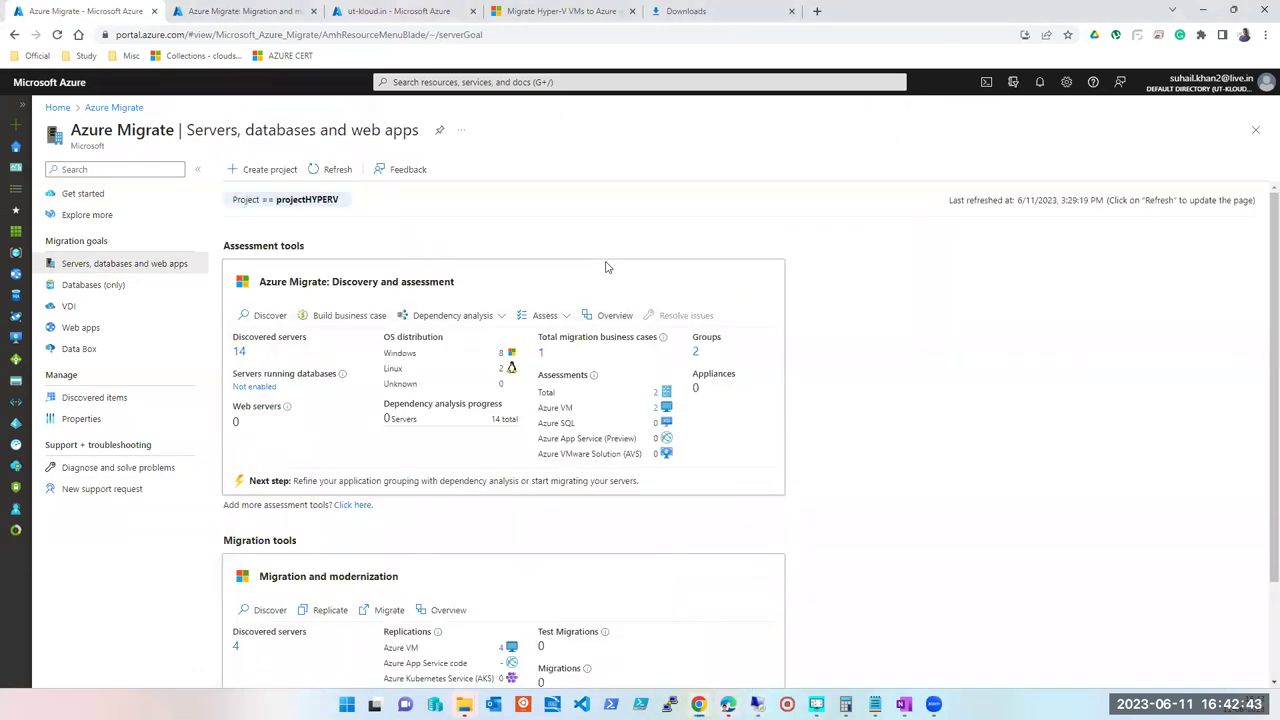
pyautogui.scroll(-1, 634, 486)
pyautogui.click(426, 490)
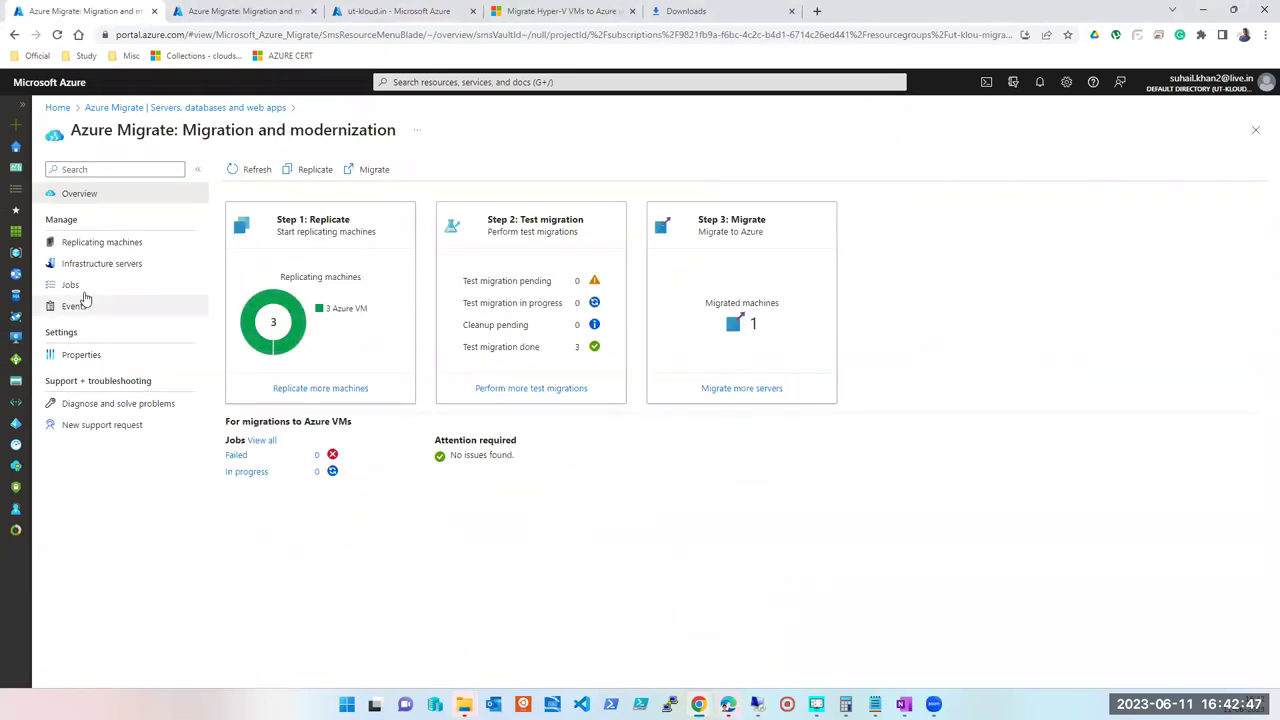
pyautogui.click(90, 243)
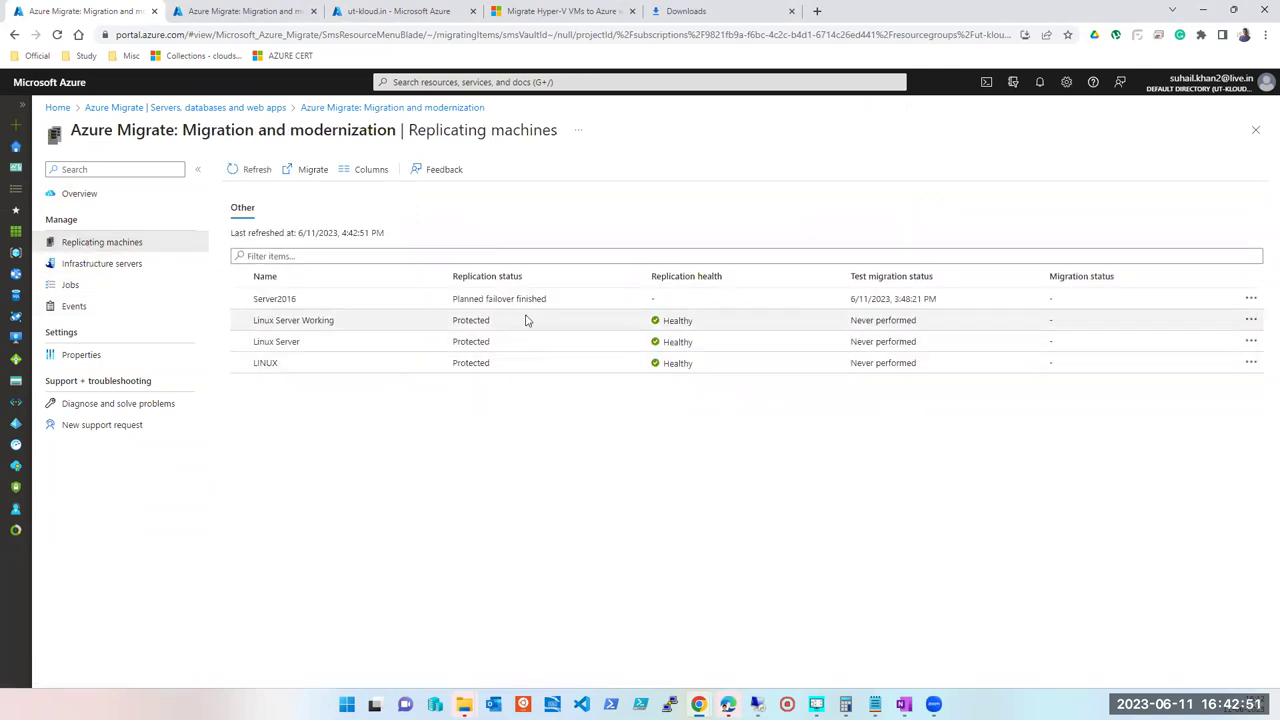
pyautogui.click(494, 305)
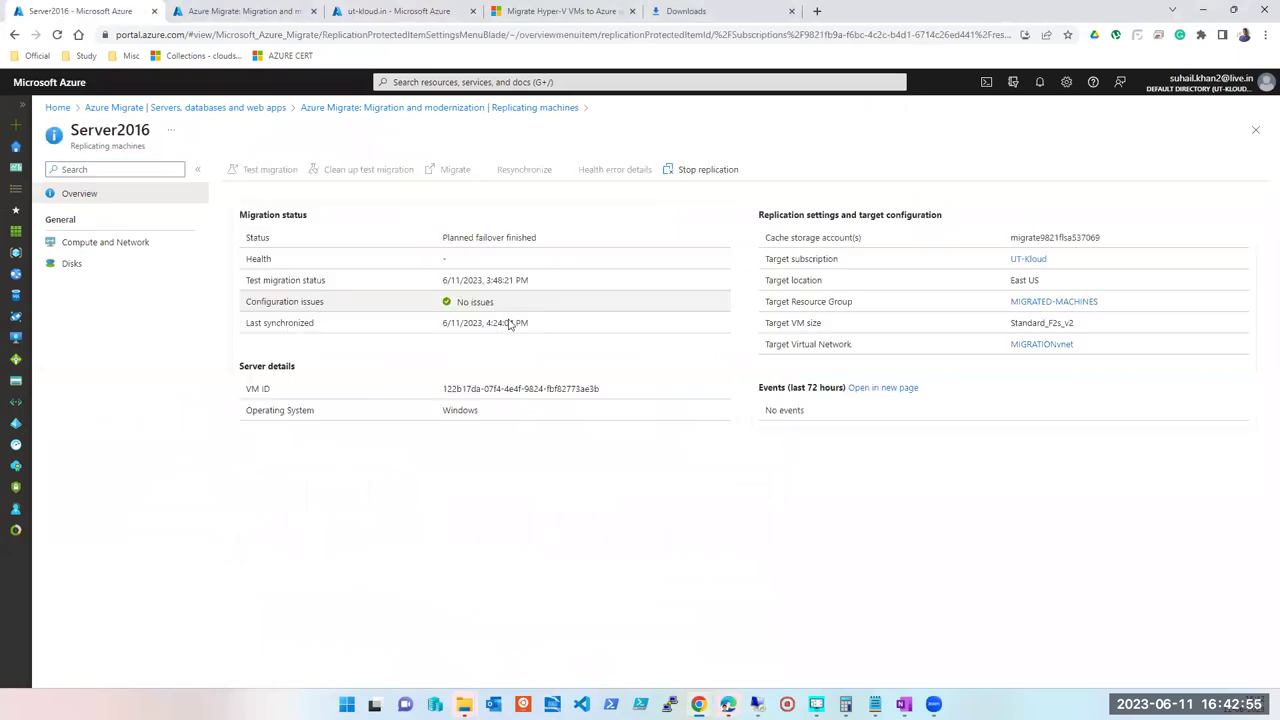
# - Switch to the 172.190.182.43 Remote Desktop session and test the website at 192.168.0.5 by reloading it and opening it in a new tab
pyautogui.moveTo(757, 704)
pyautogui.click(753, 638)
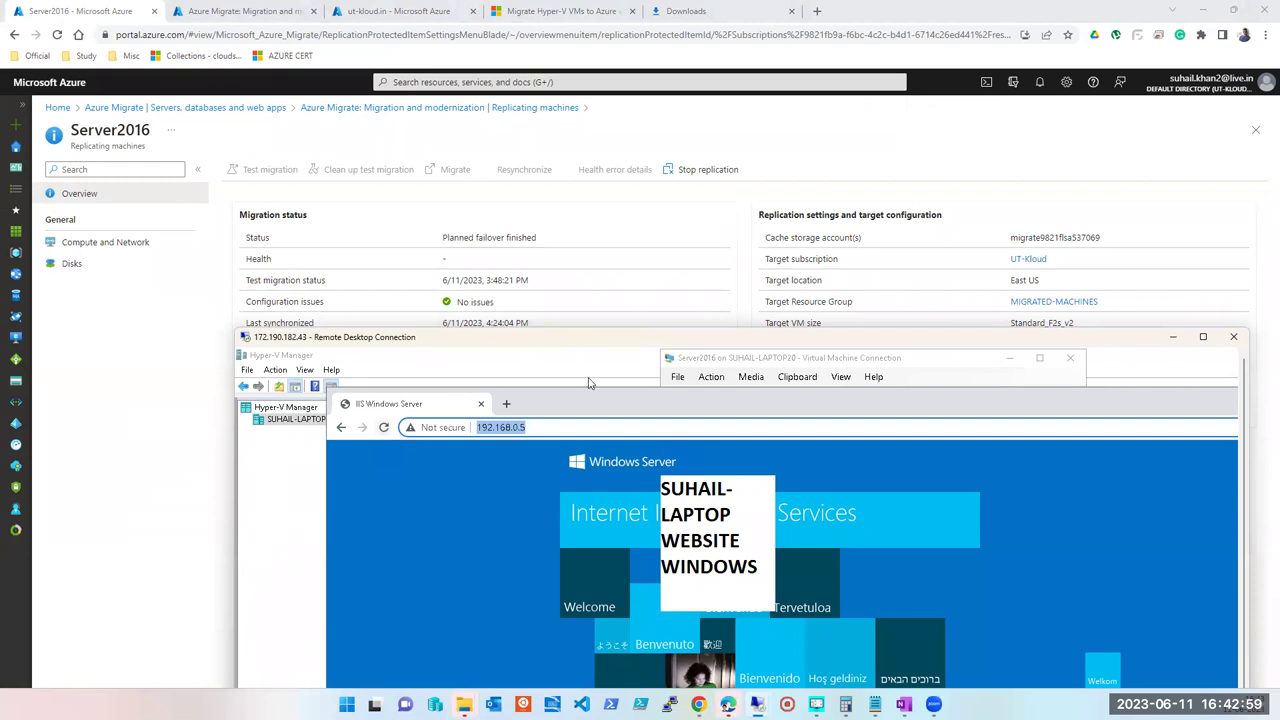
pyautogui.click(1205, 337)
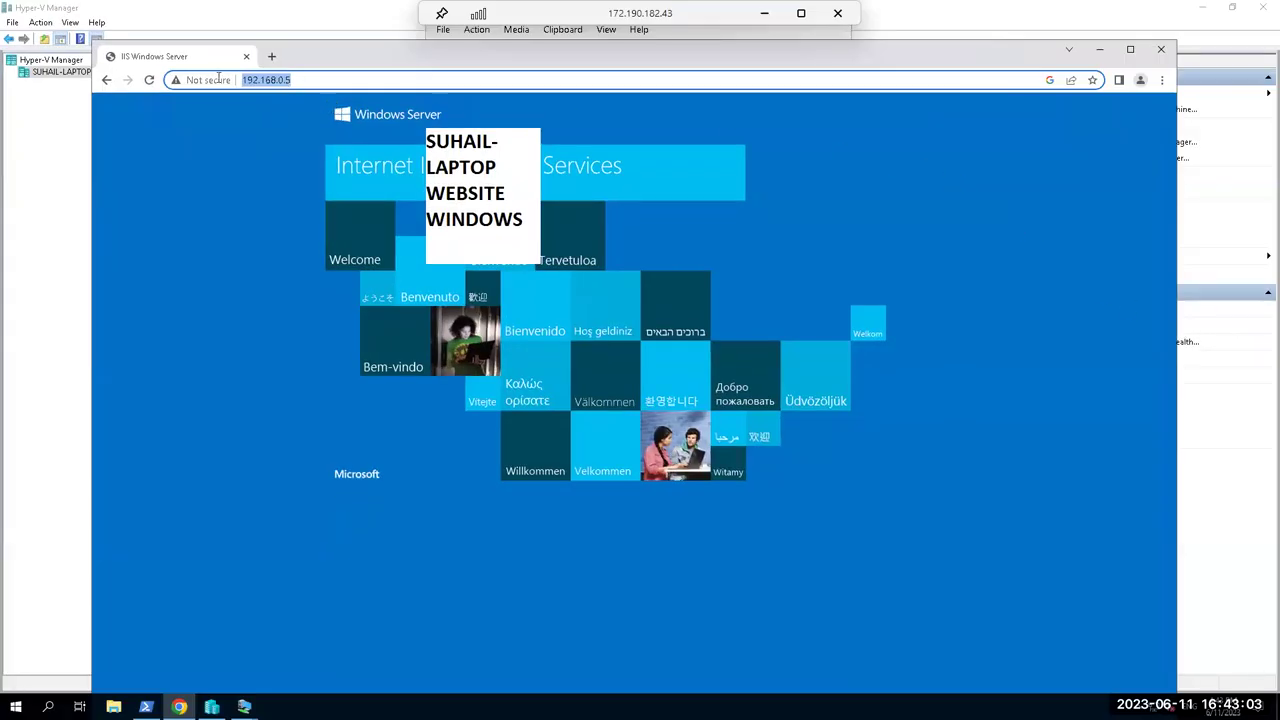
pyautogui.click(148, 81)
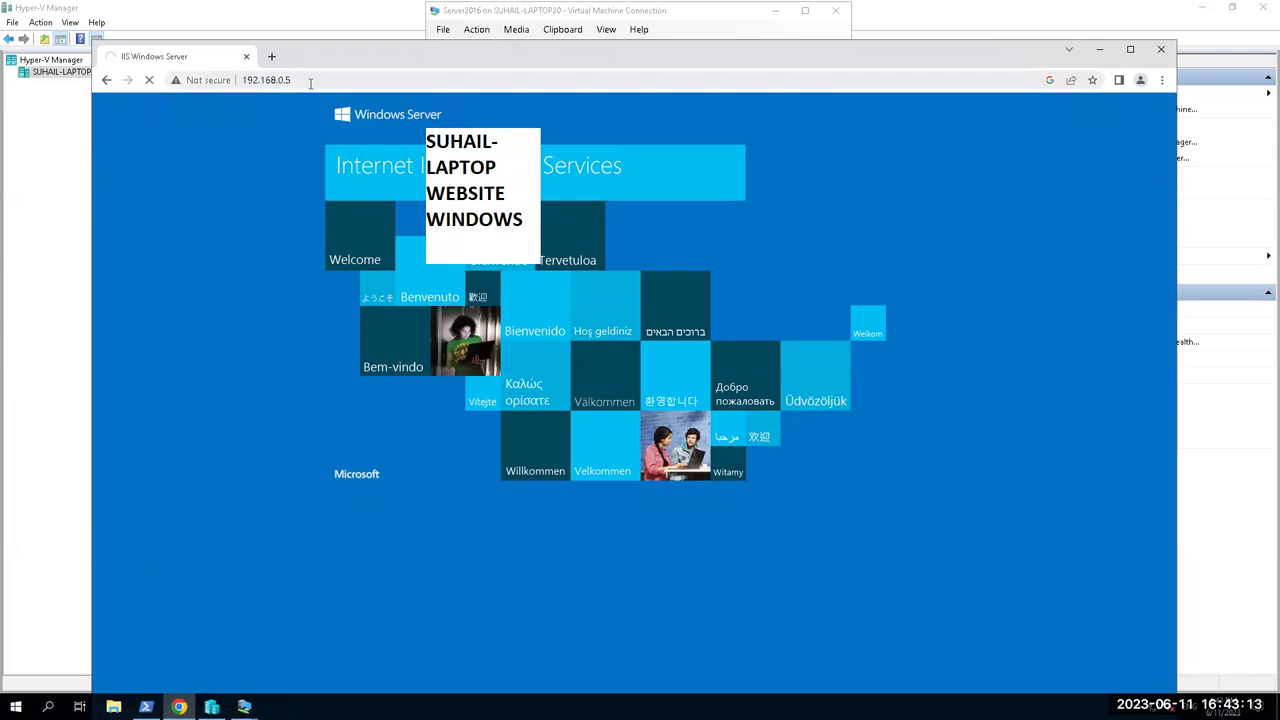
pyautogui.click(310, 83)
pyautogui.hotkey('ctrl', 'c')
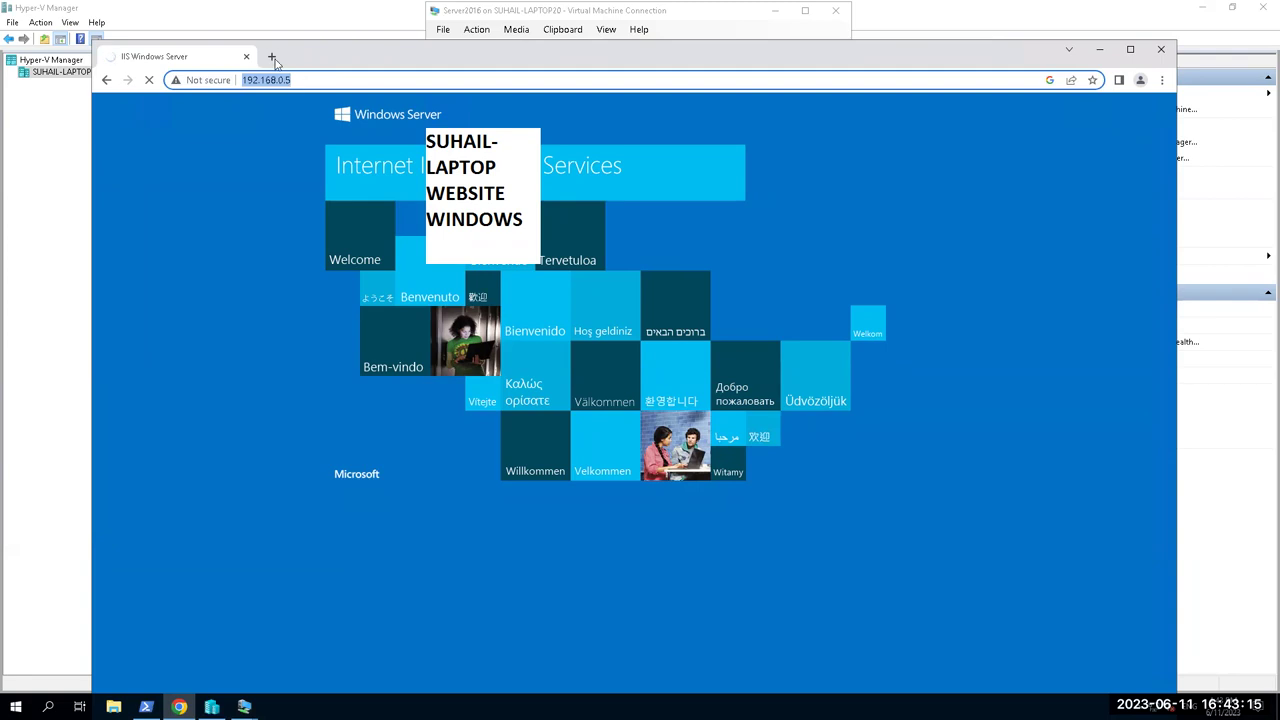
pyautogui.click(271, 56)
pyautogui.click(216, 64)
pyautogui.click(311, 64)
pyautogui.hotkey('ctrl', 'v')
pyautogui.press('Return')
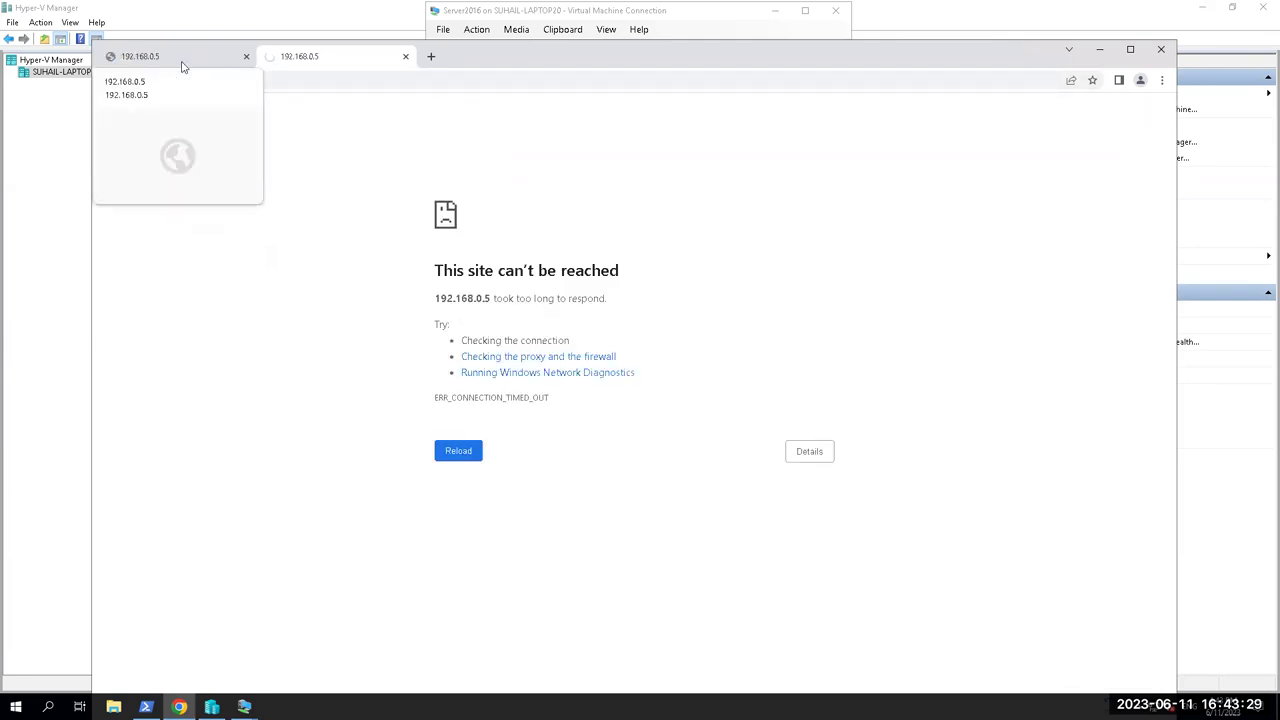
# - Close the remote browser and the Server2016 virtual machine connection, minimise Hyper-V Manager and the remote session, and return to the Azure portal
pyautogui.click(1165, 50)
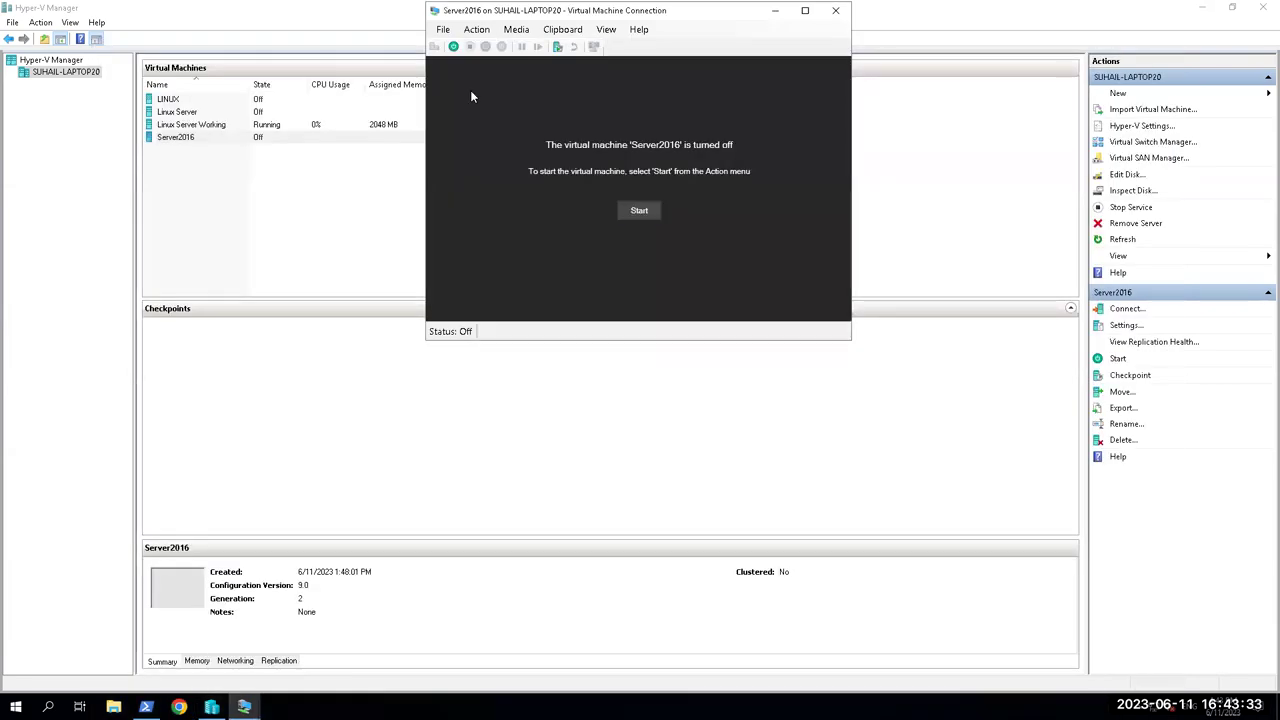
pyautogui.click(838, 12)
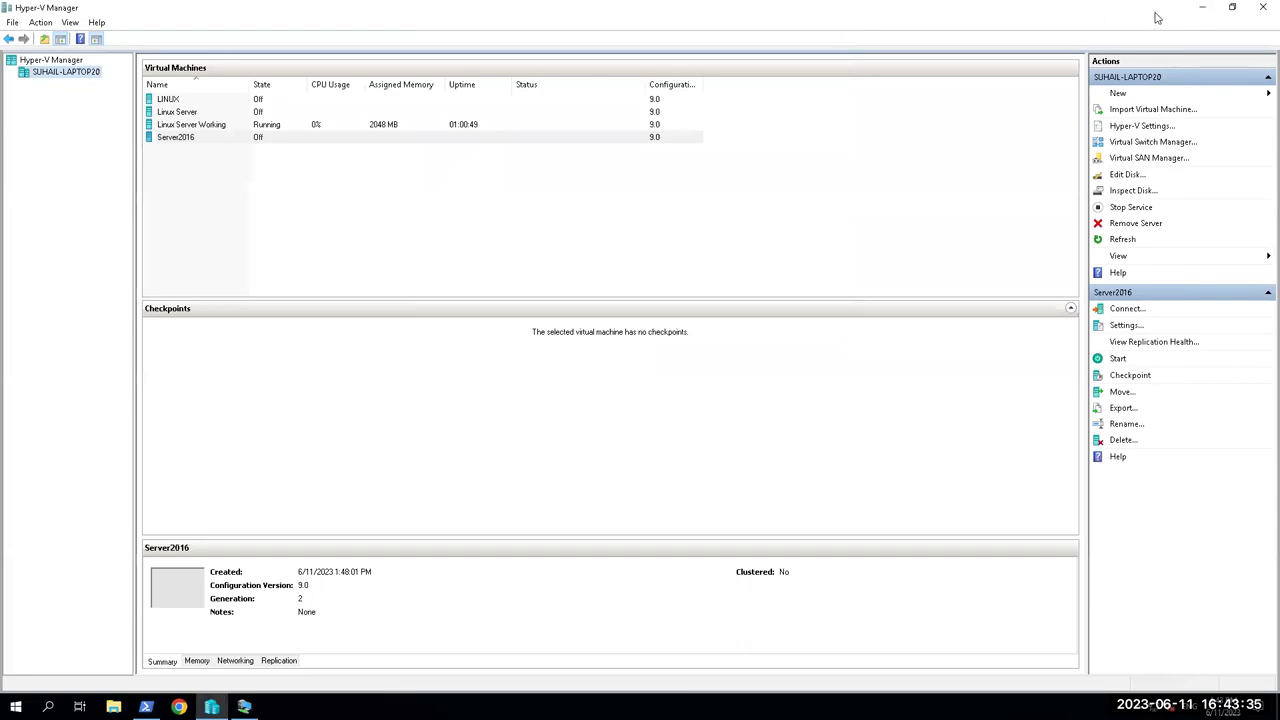
pyautogui.click(1199, 13)
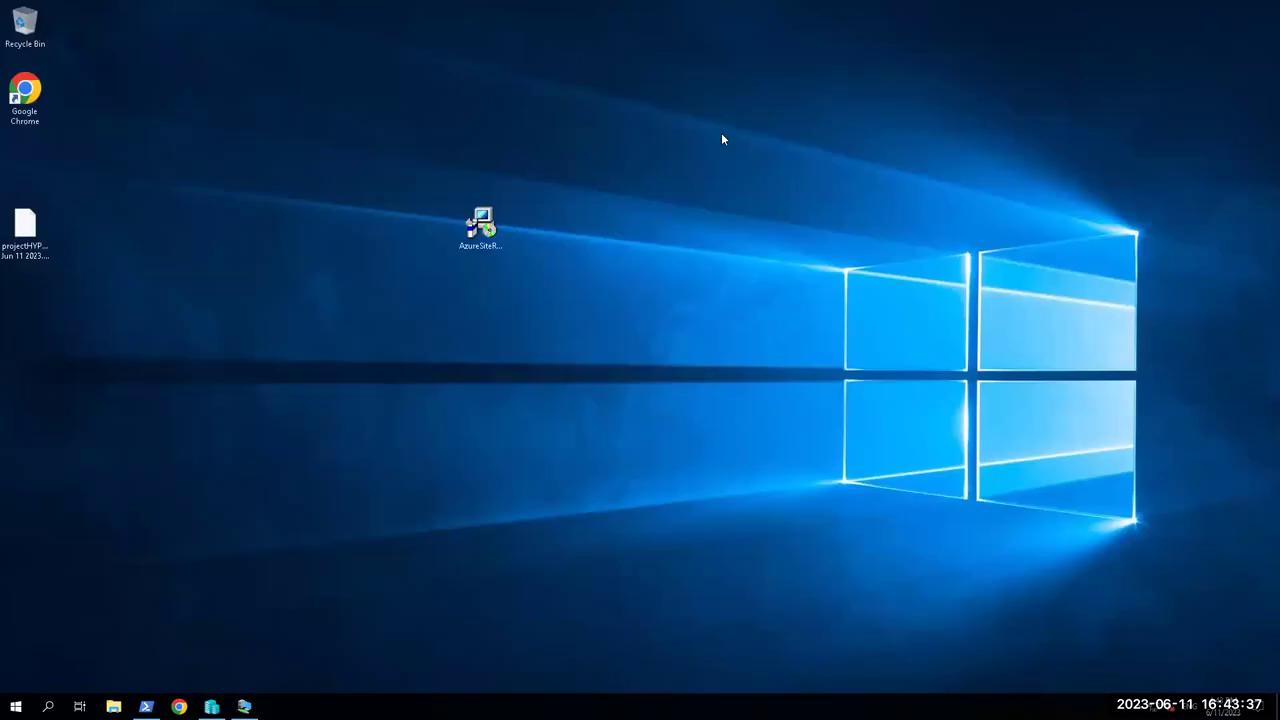
pyautogui.moveTo(688, 3)
pyautogui.click(766, 13)
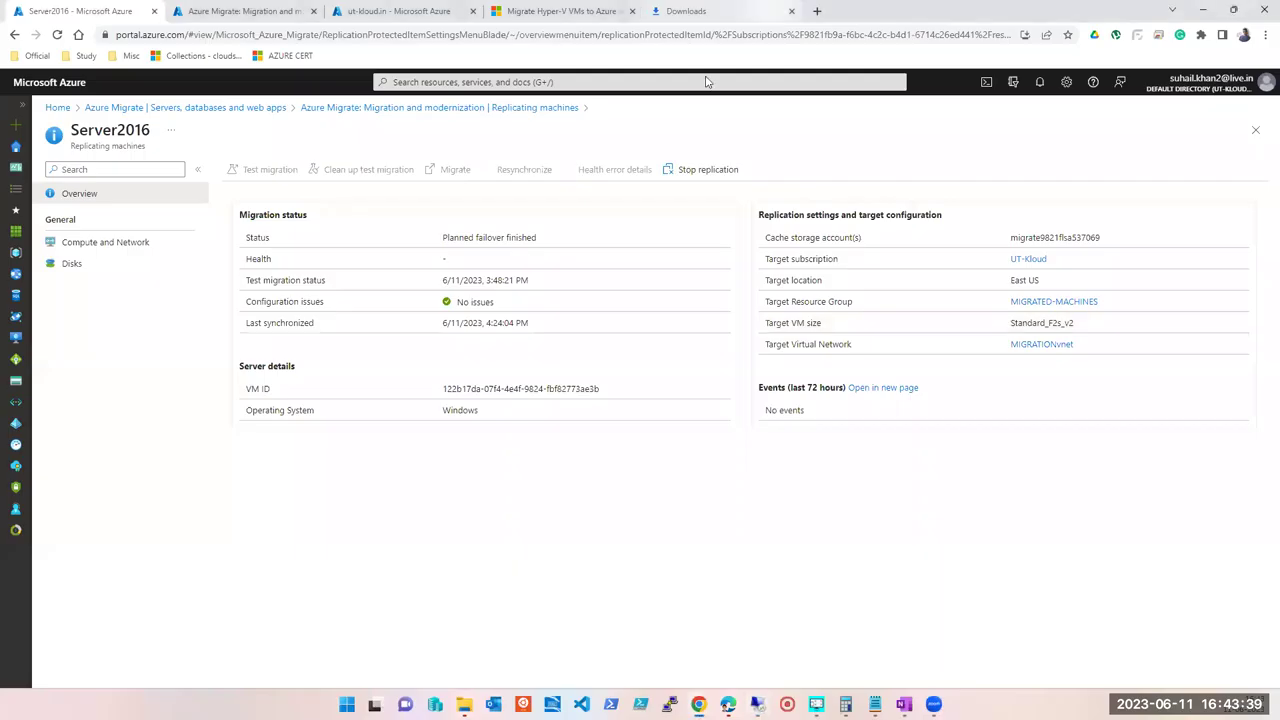
# - Open the virtual machines list, examine the overview of the migrated UTK-Server2016 machine, and return to the list and refresh it
pyautogui.click(515, 82)
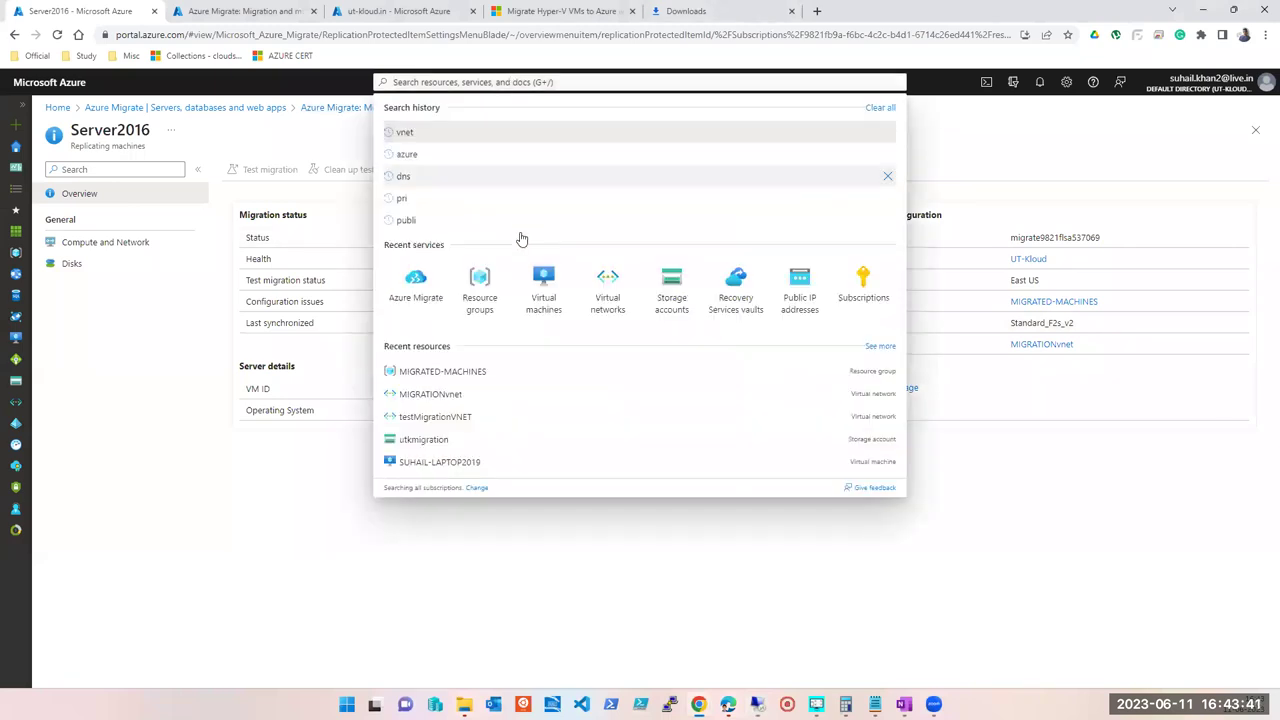
pyautogui.click(538, 297)
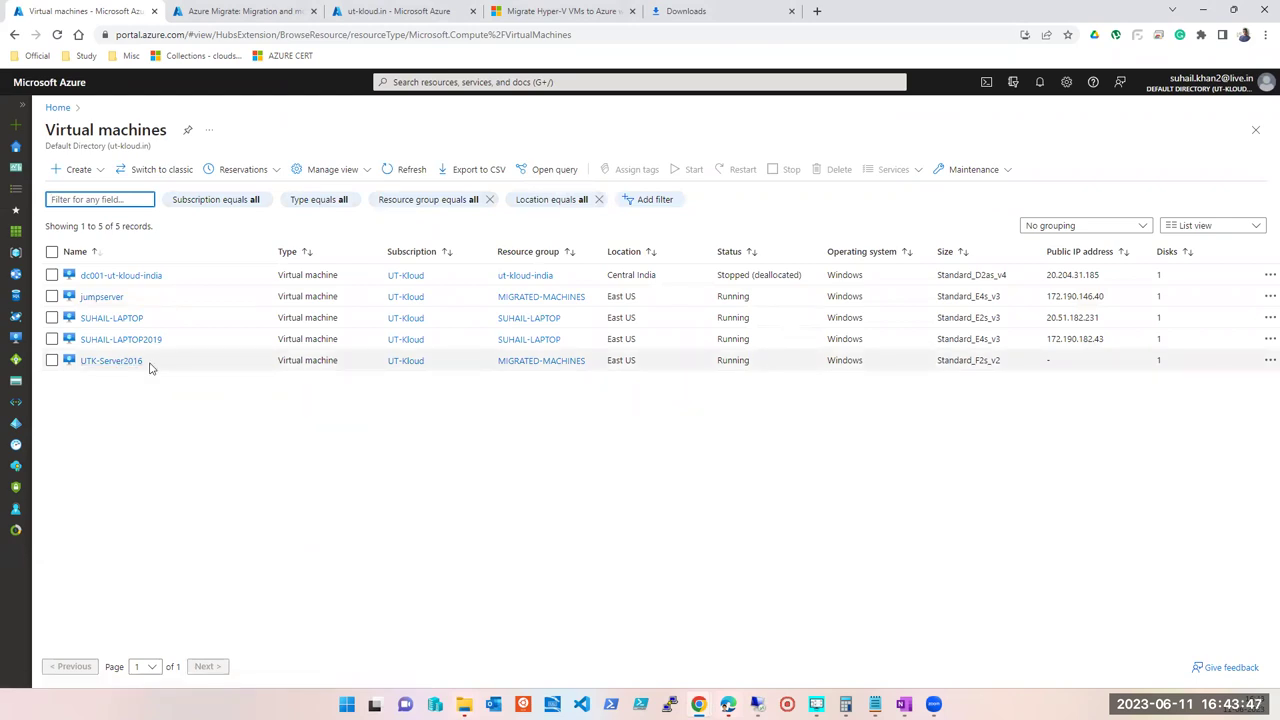
pyautogui.click(94, 362)
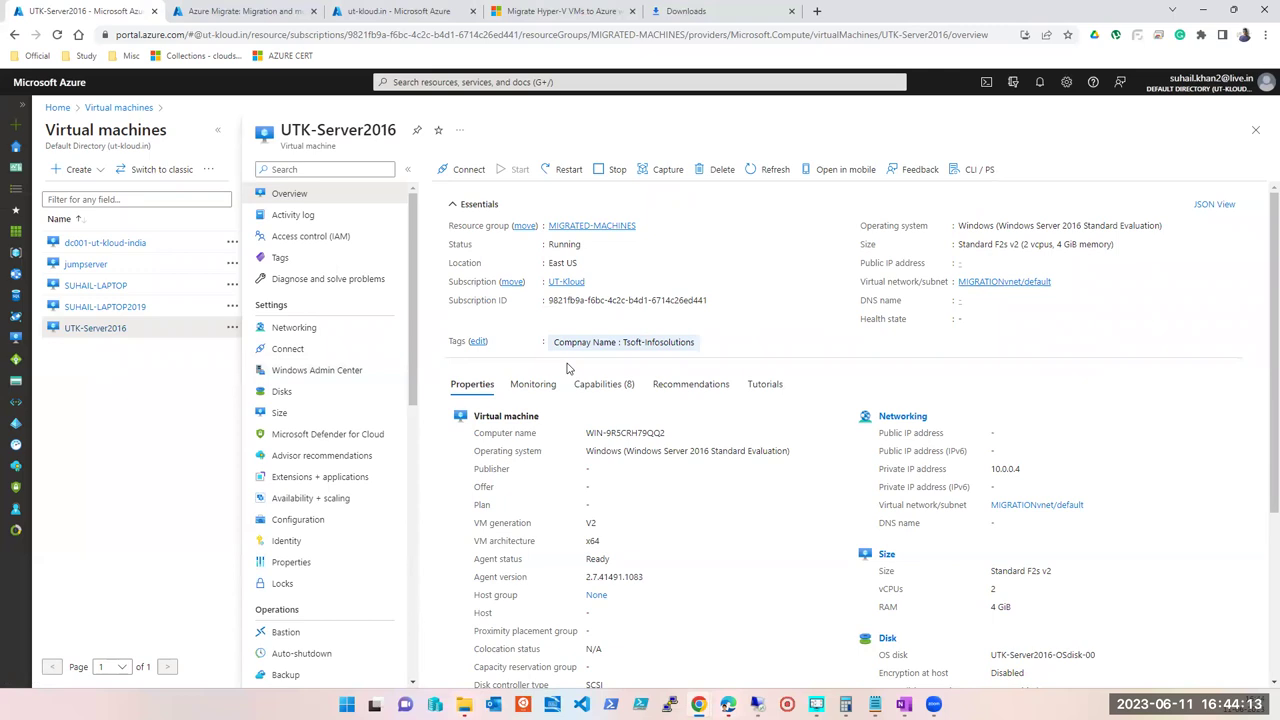
pyautogui.scroll(-5, 567, 369)
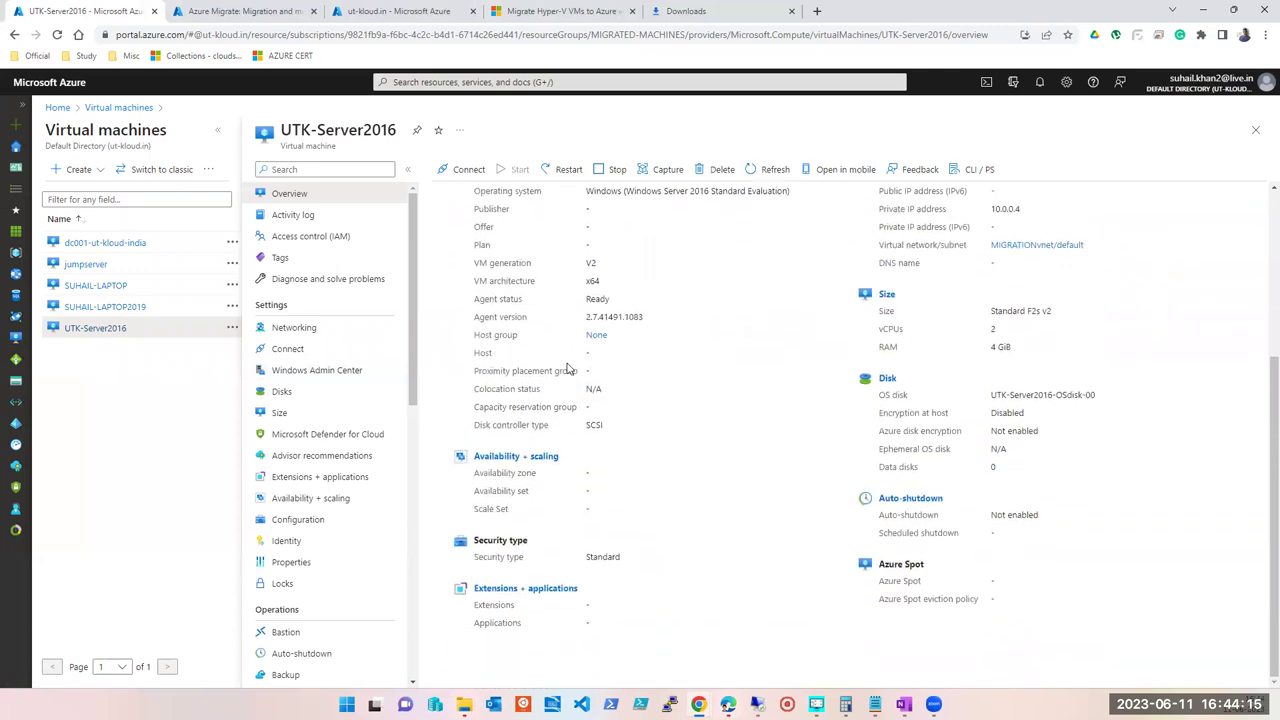
pyautogui.scroll(5, 567, 369)
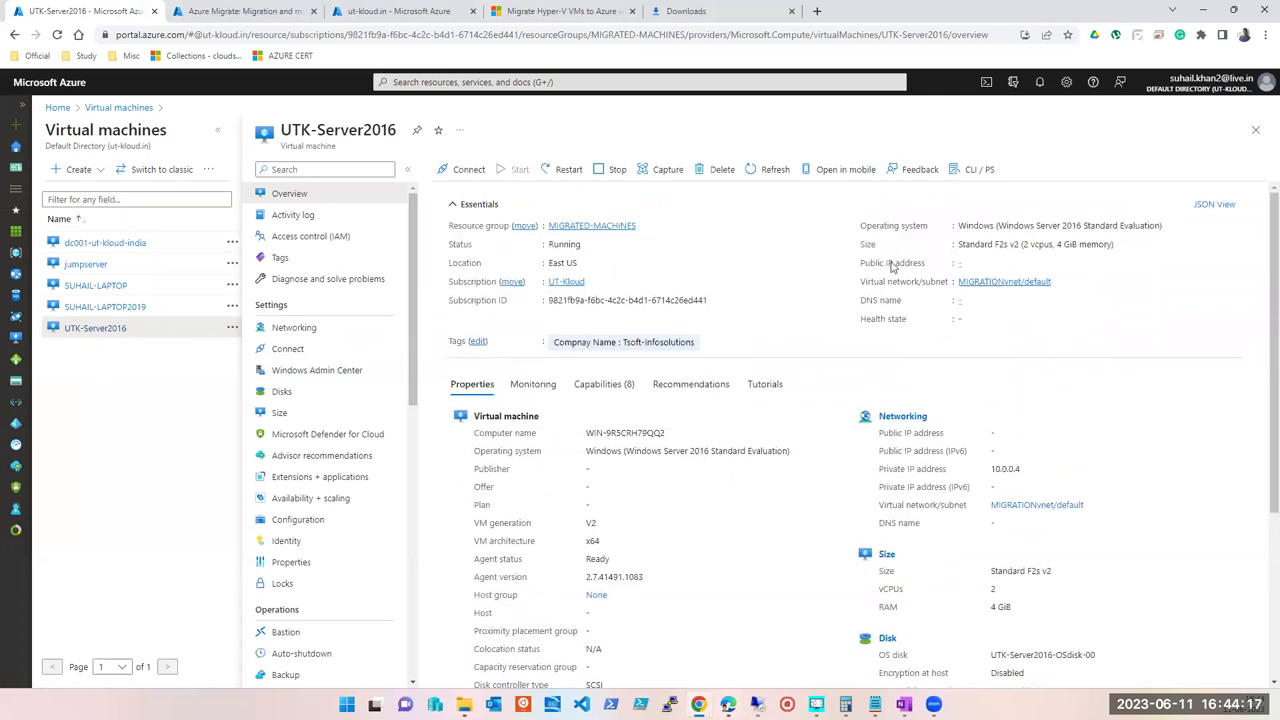
pyautogui.click(1255, 130)
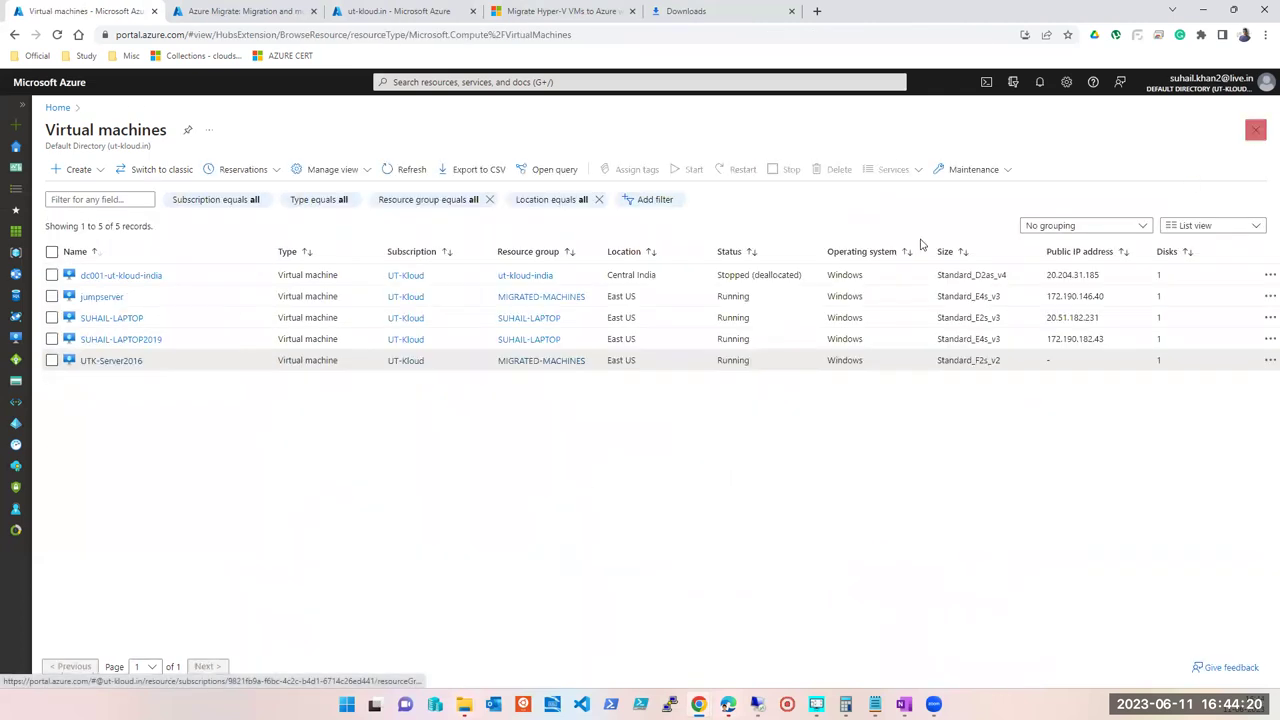
pyautogui.click(404, 171)
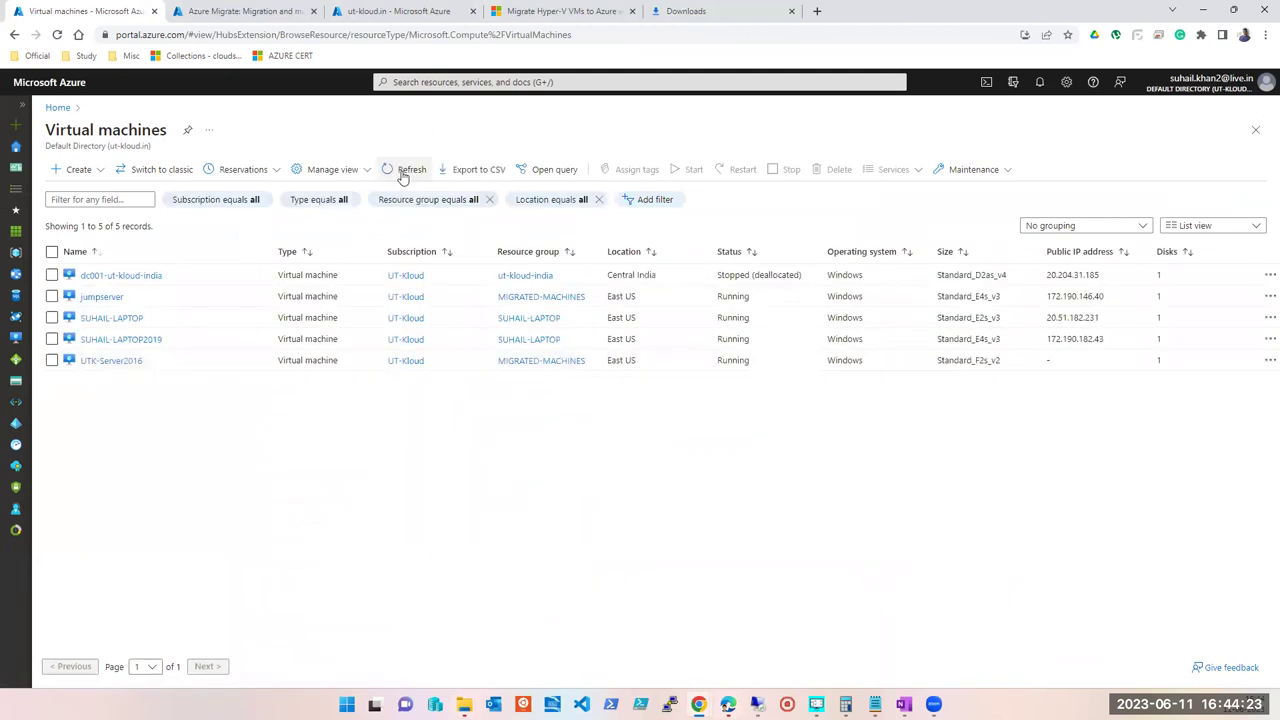
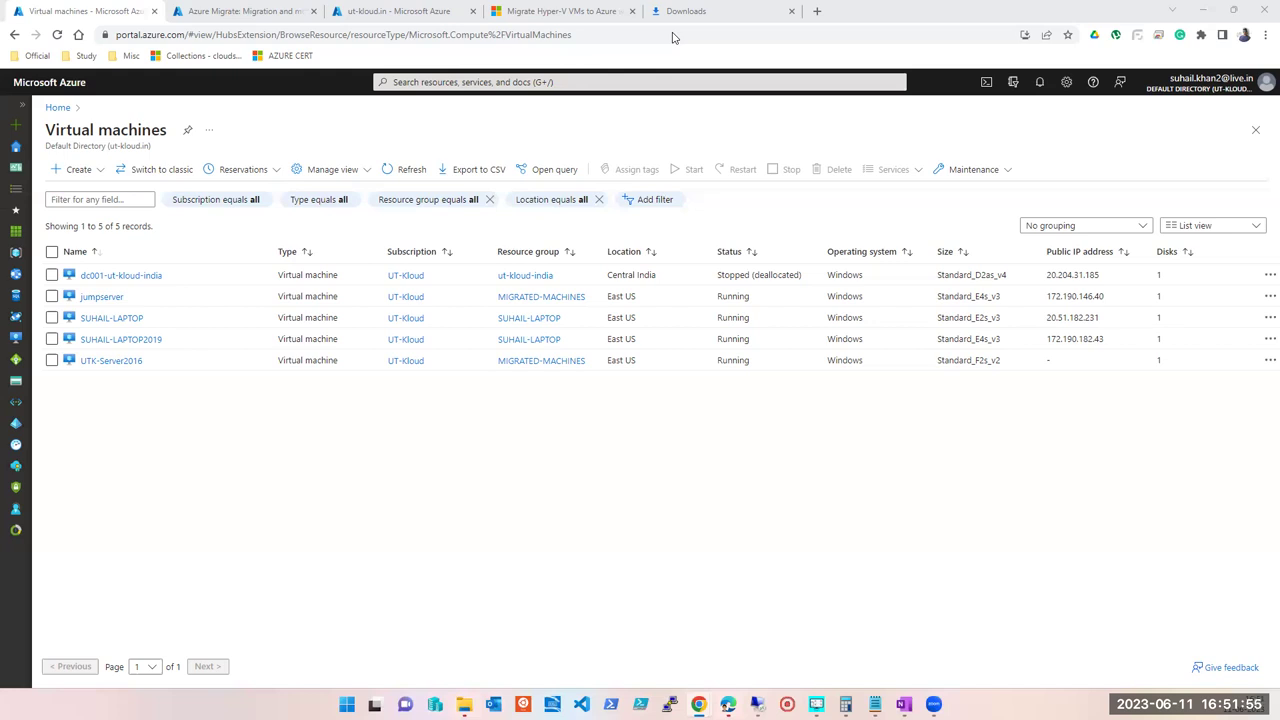
# - In the ut-kloud.in browser tab, search for "azure", open Azure Active Directory, view its Users page, and return to the directory overview
pyautogui.click(423, 11)
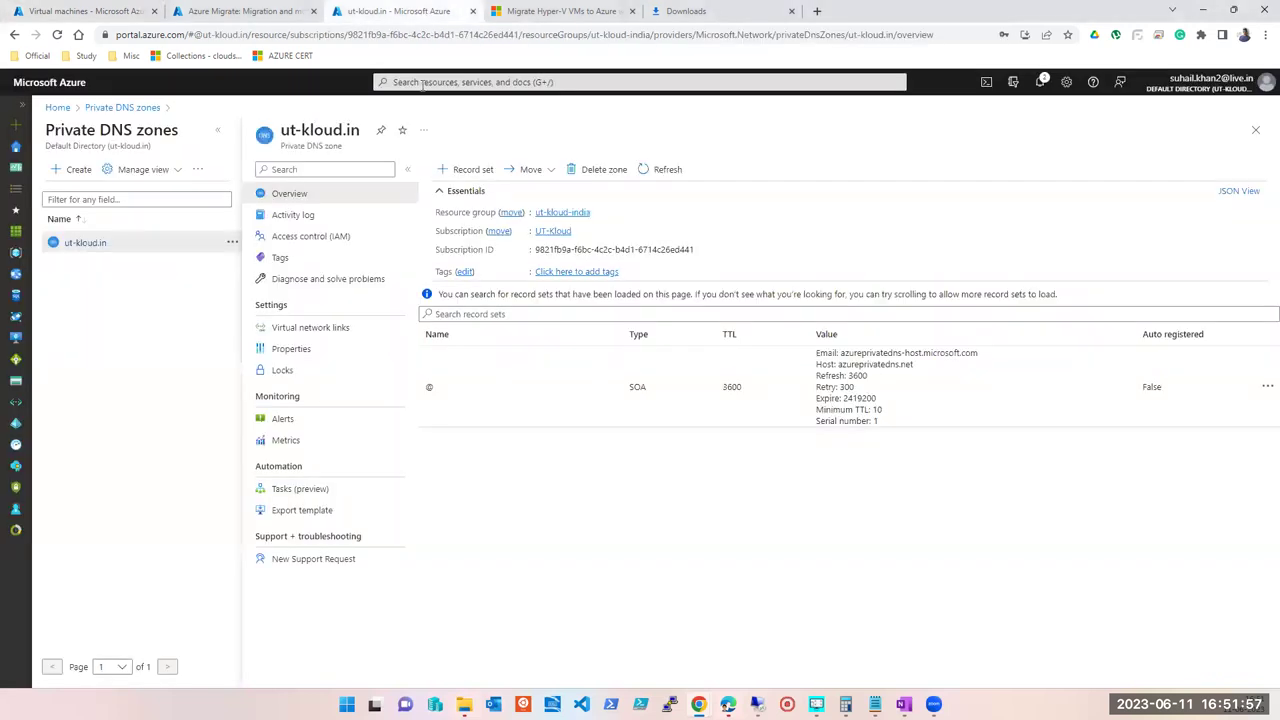
pyautogui.click(422, 84)
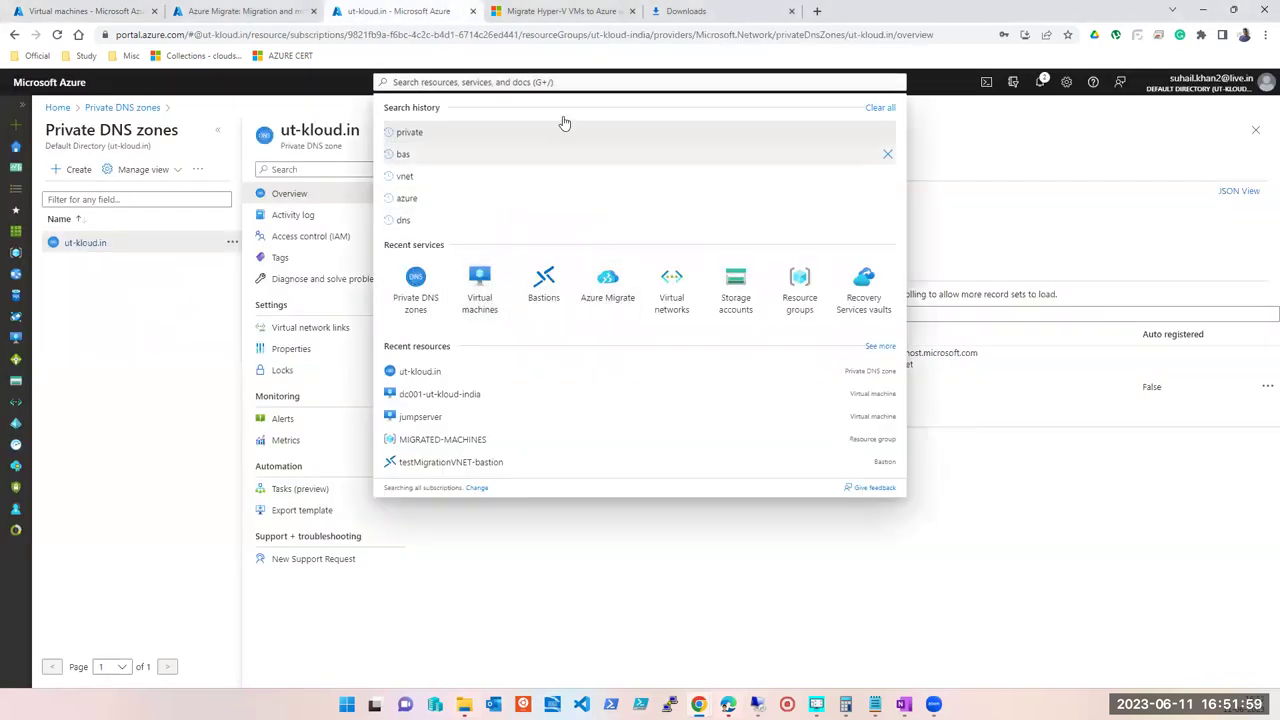
pyautogui.write('azure')
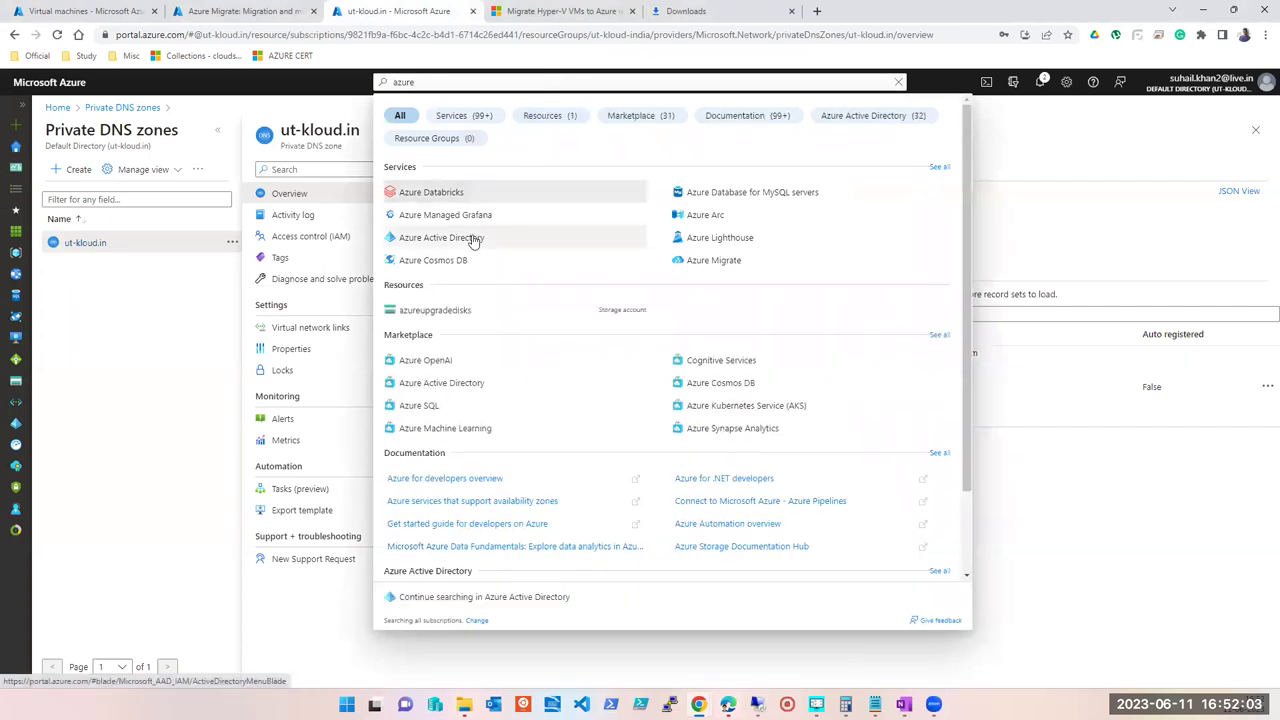
pyautogui.click(474, 240)
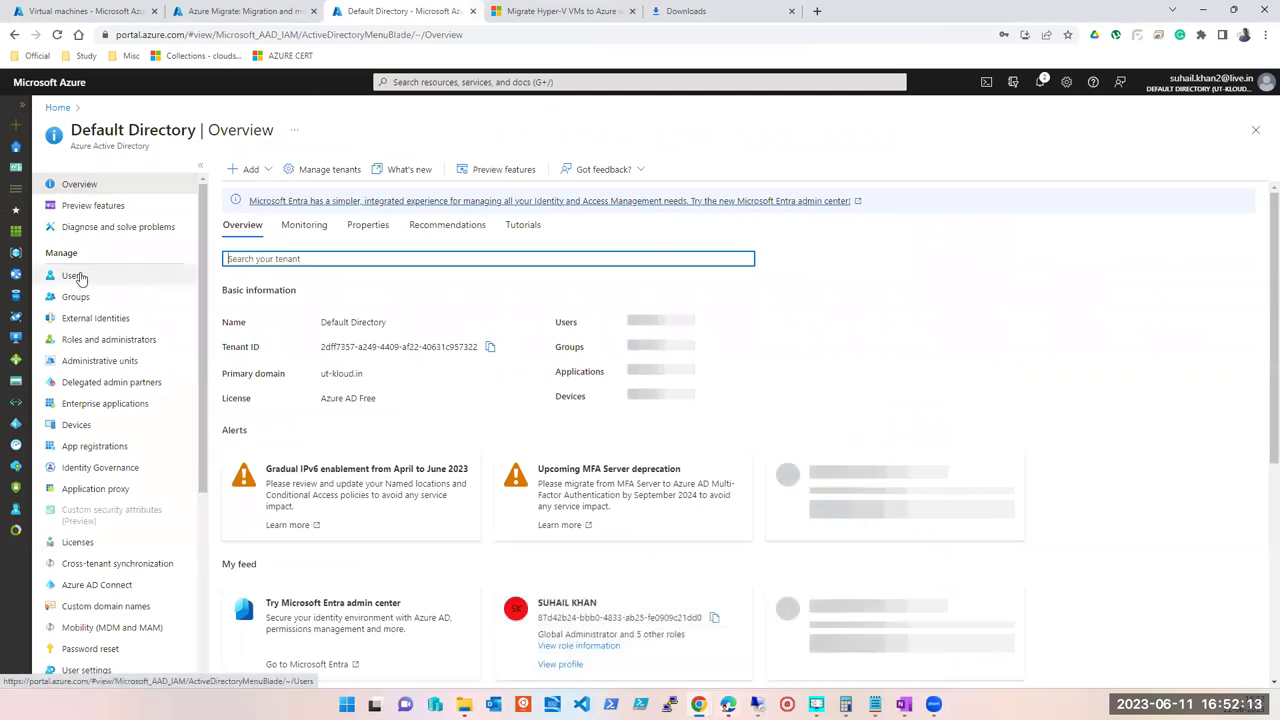
pyautogui.click(79, 276)
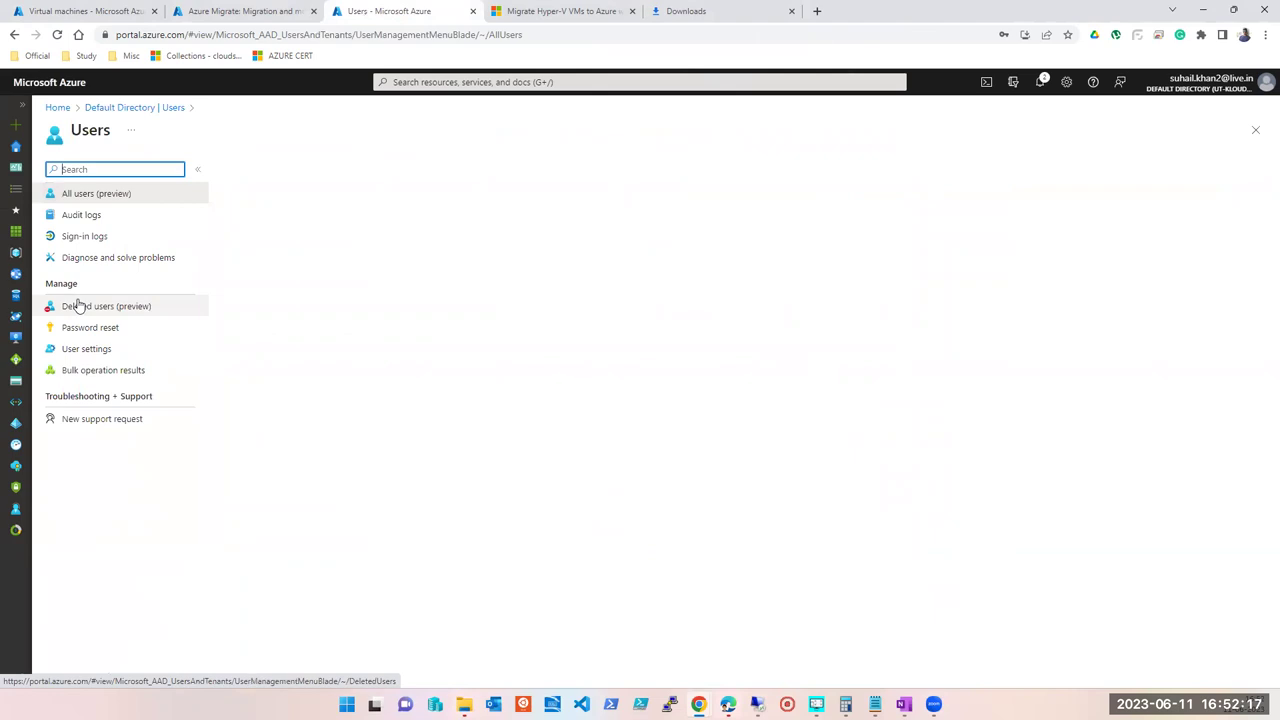
pyautogui.click(1255, 130)
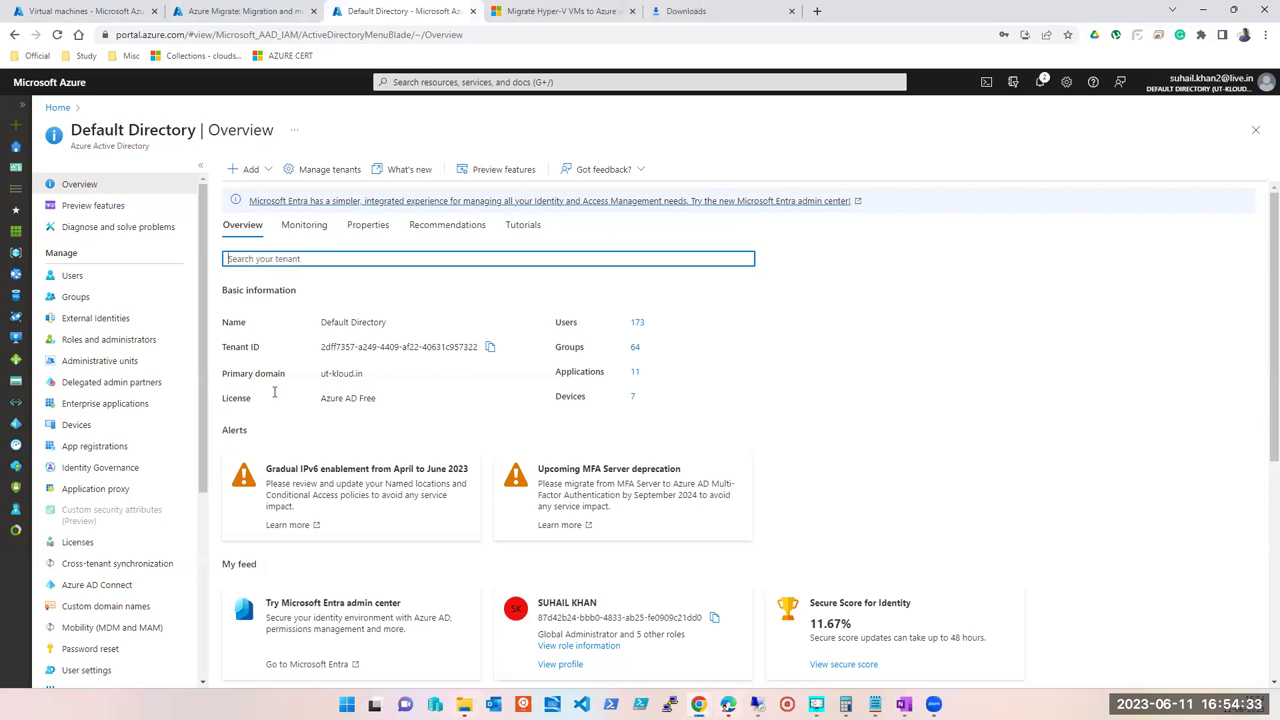
# - Open Azure AD Connect, review its getting-started information and Connect Sync status, and return to the Default Directory overview
pyautogui.click(98, 588)
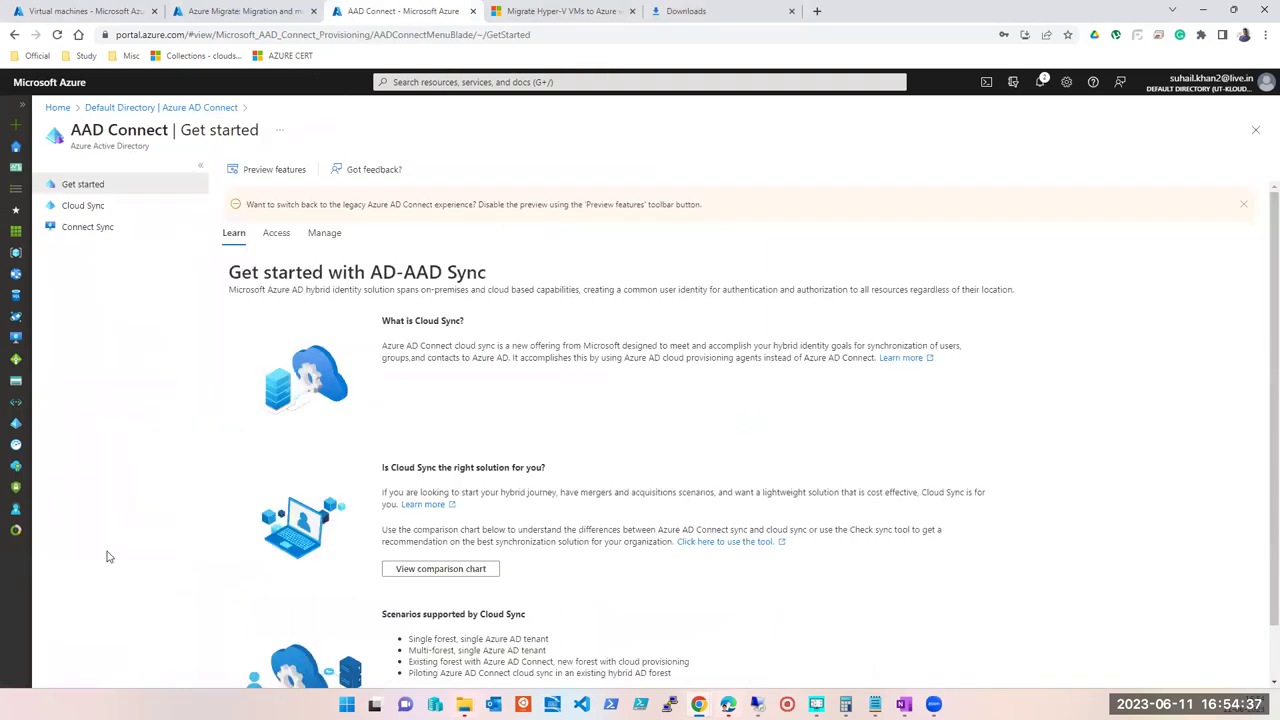
pyautogui.scroll(-1, 495, 400)
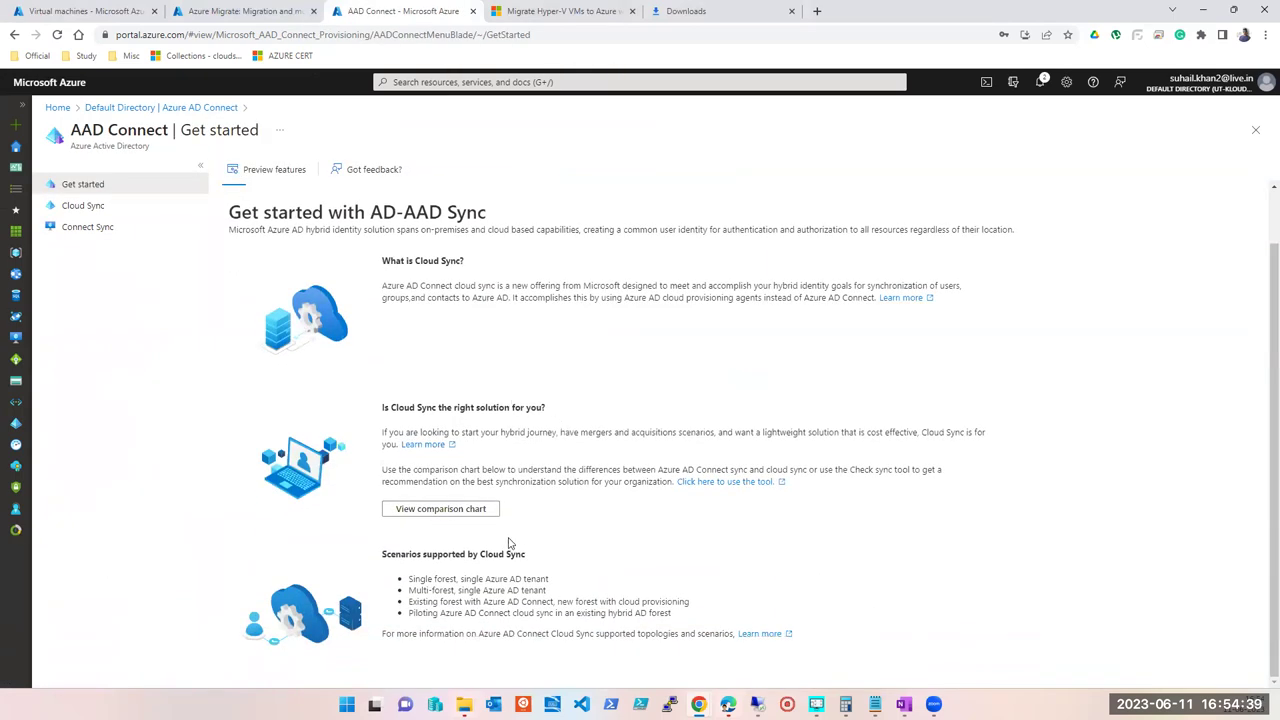
pyautogui.click(1058, 470)
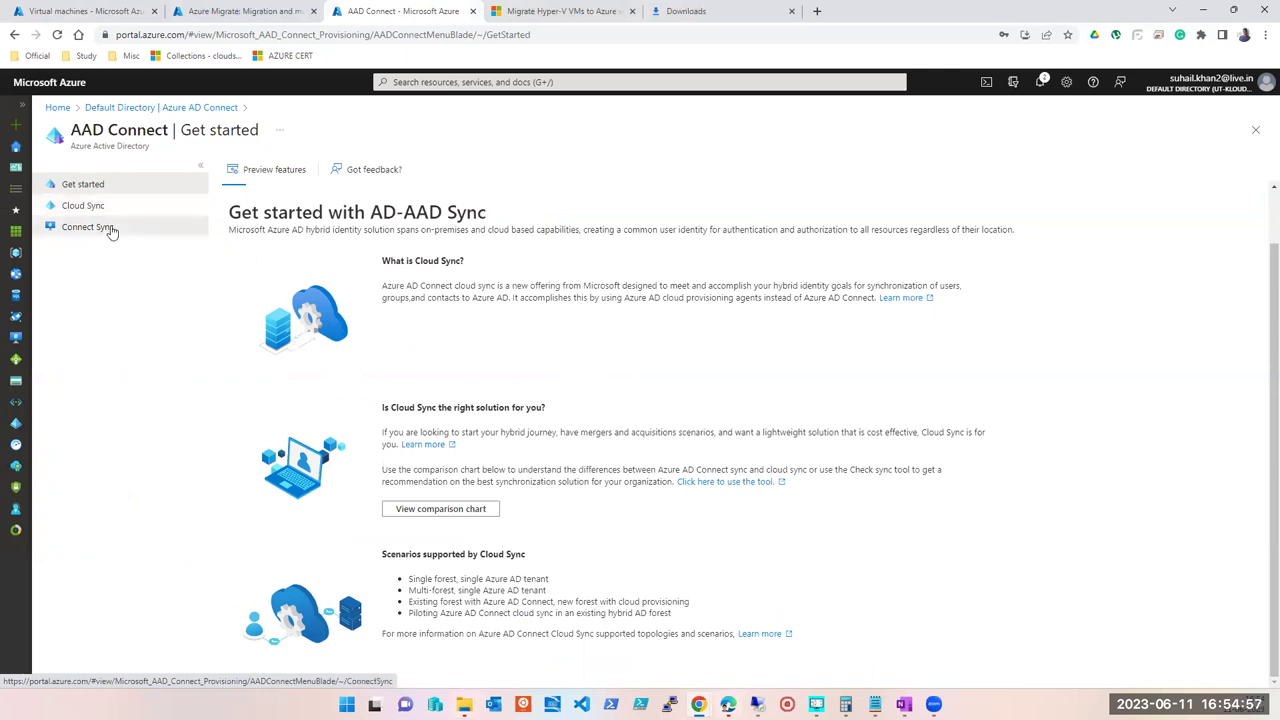
pyautogui.click(108, 228)
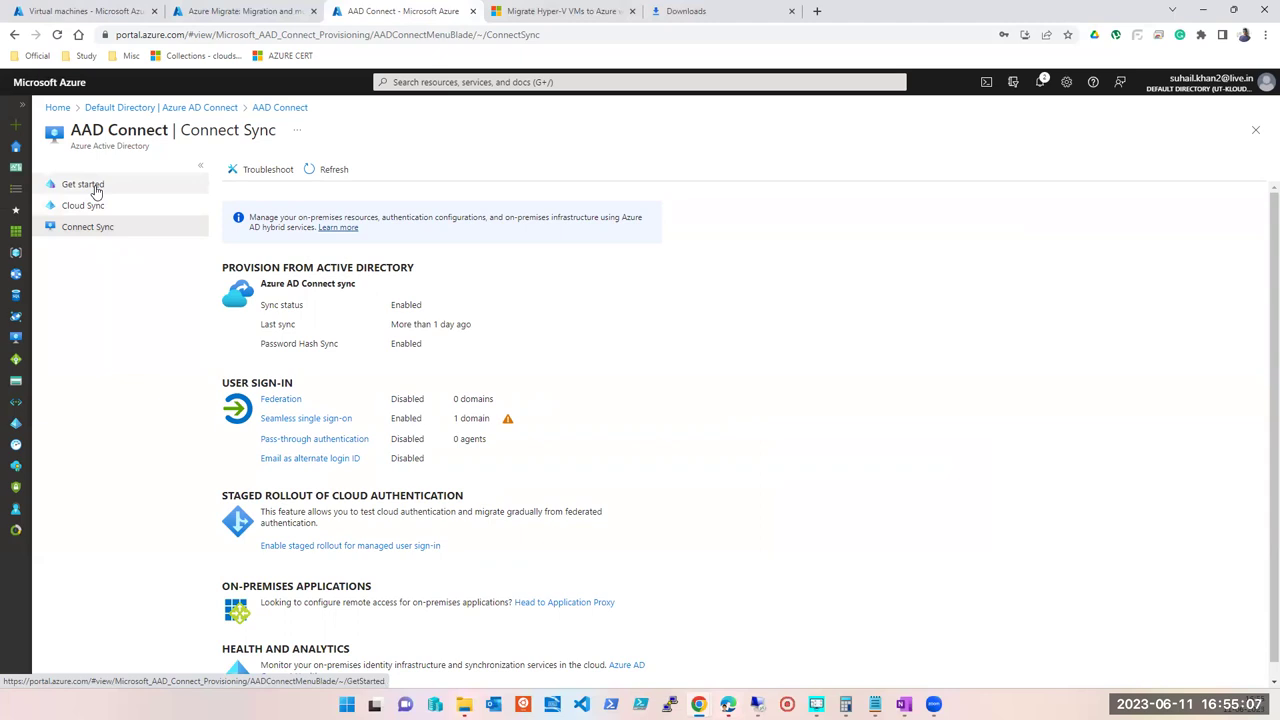
pyautogui.click(97, 191)
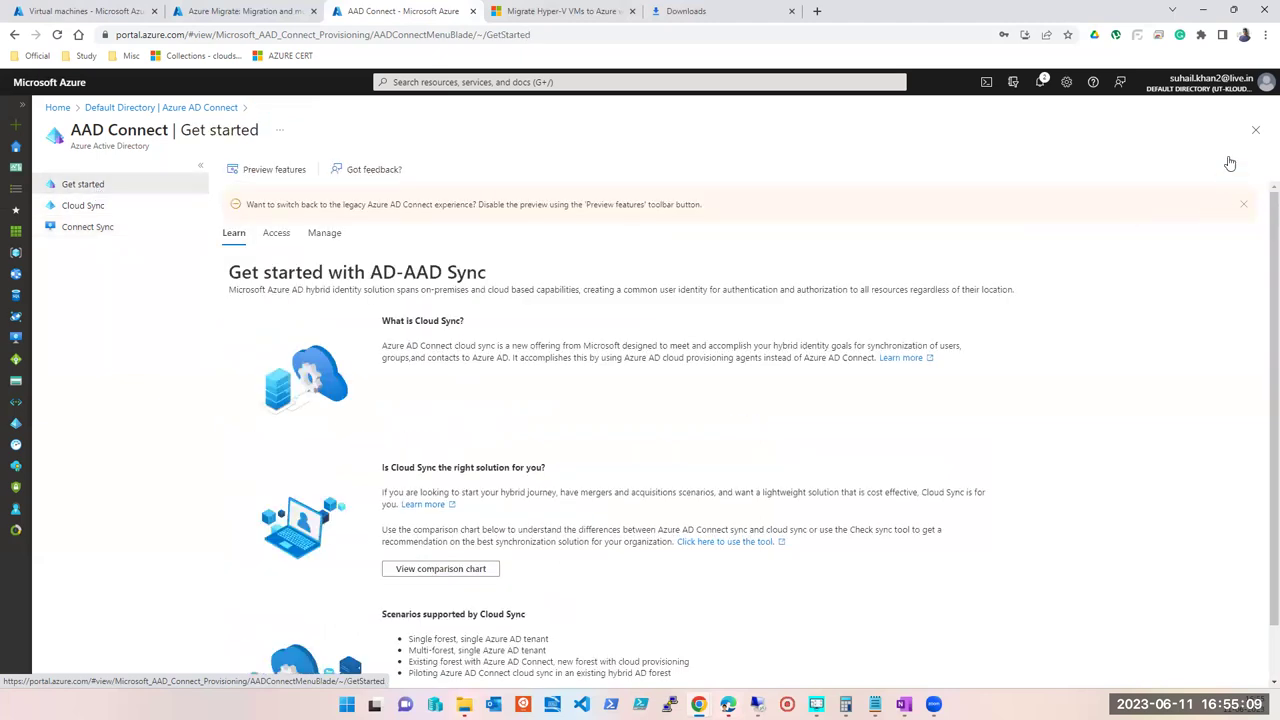
pyautogui.click(1256, 130)
# - Open the directory's custom domain names and check the verification status of the domains
pyautogui.scroll(-3, 107, 413)
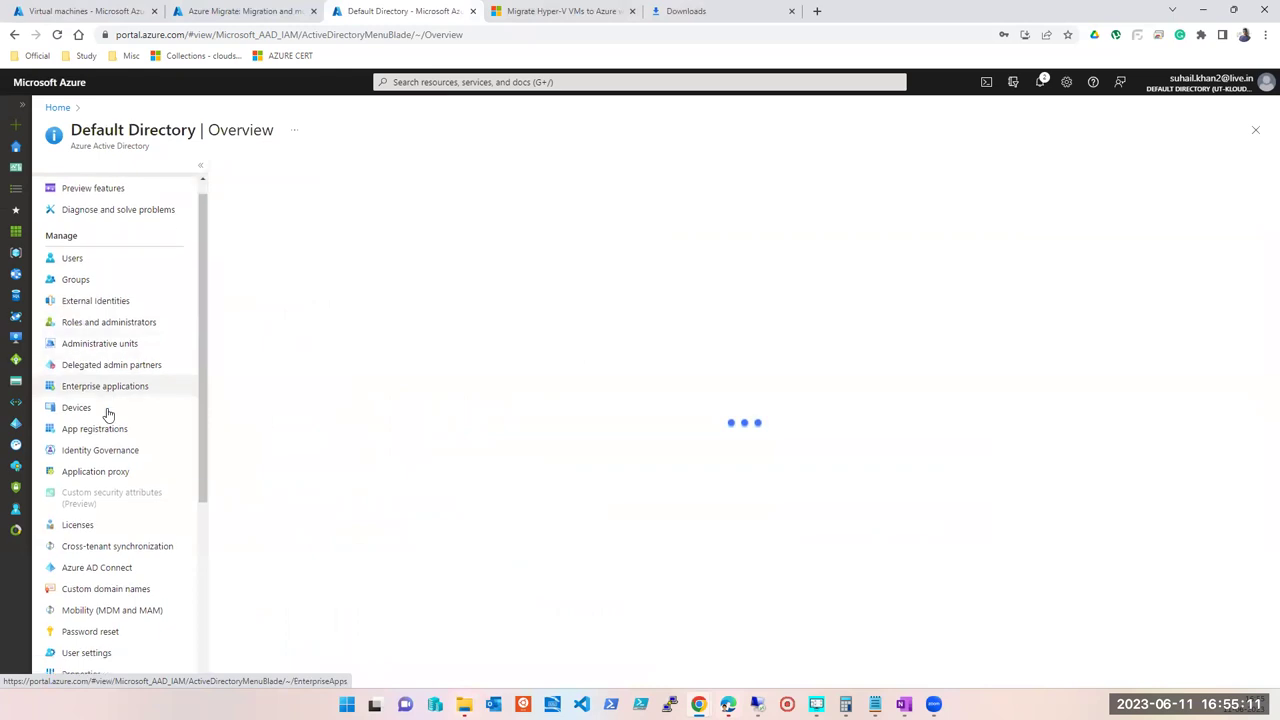
pyautogui.click(107, 476)
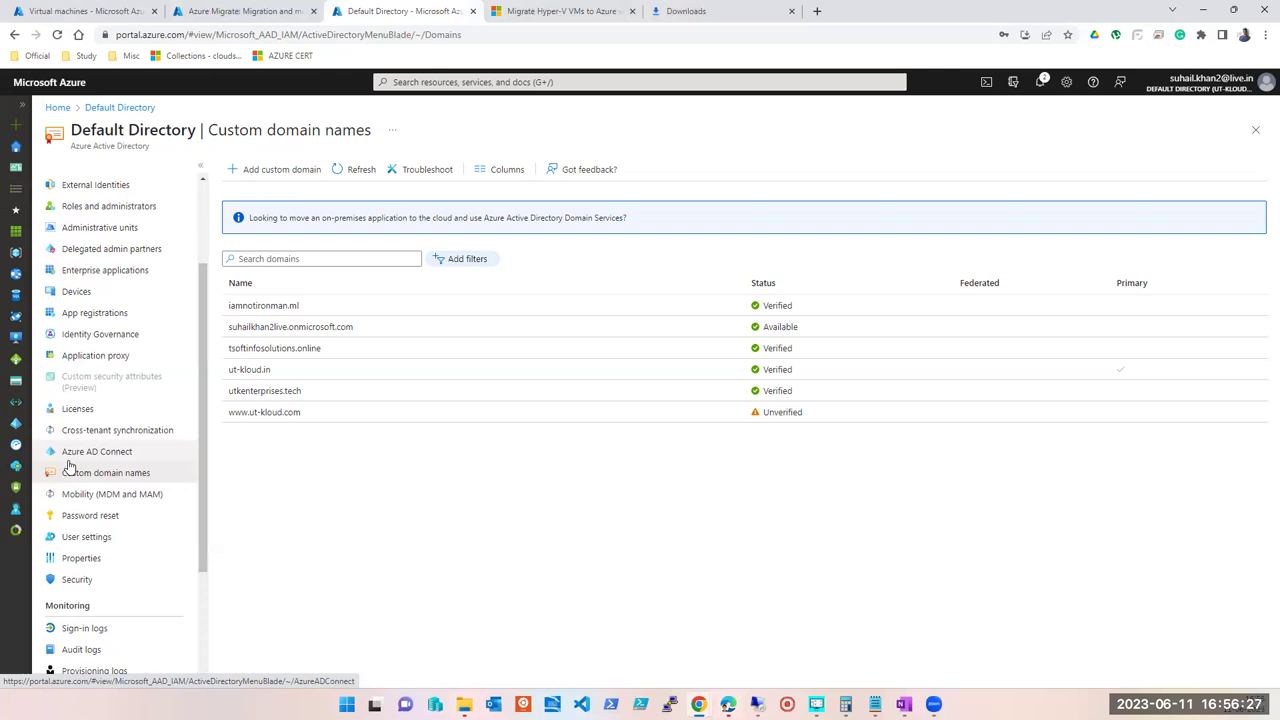
pyautogui.click(70, 471)
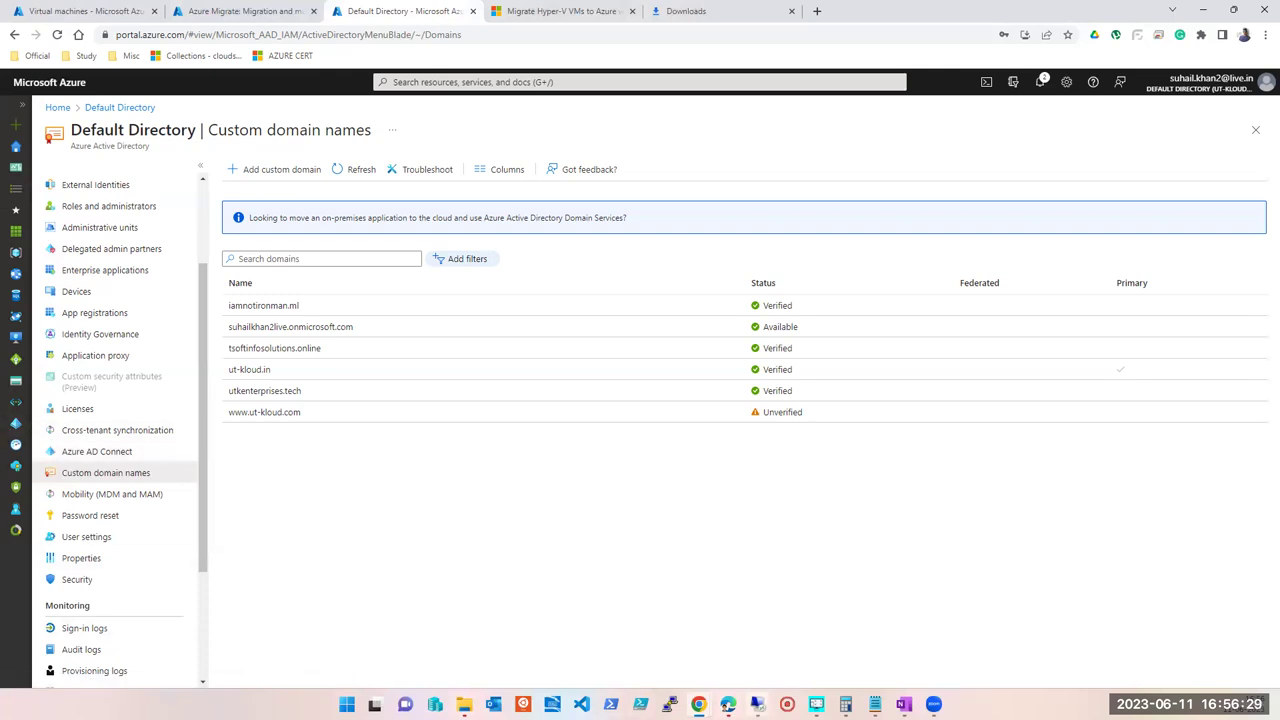
# - Switch to OneNote, open the January Batch Questions and Tasks page, and review its interview question lists from the beginning
pyautogui.click(903, 704)
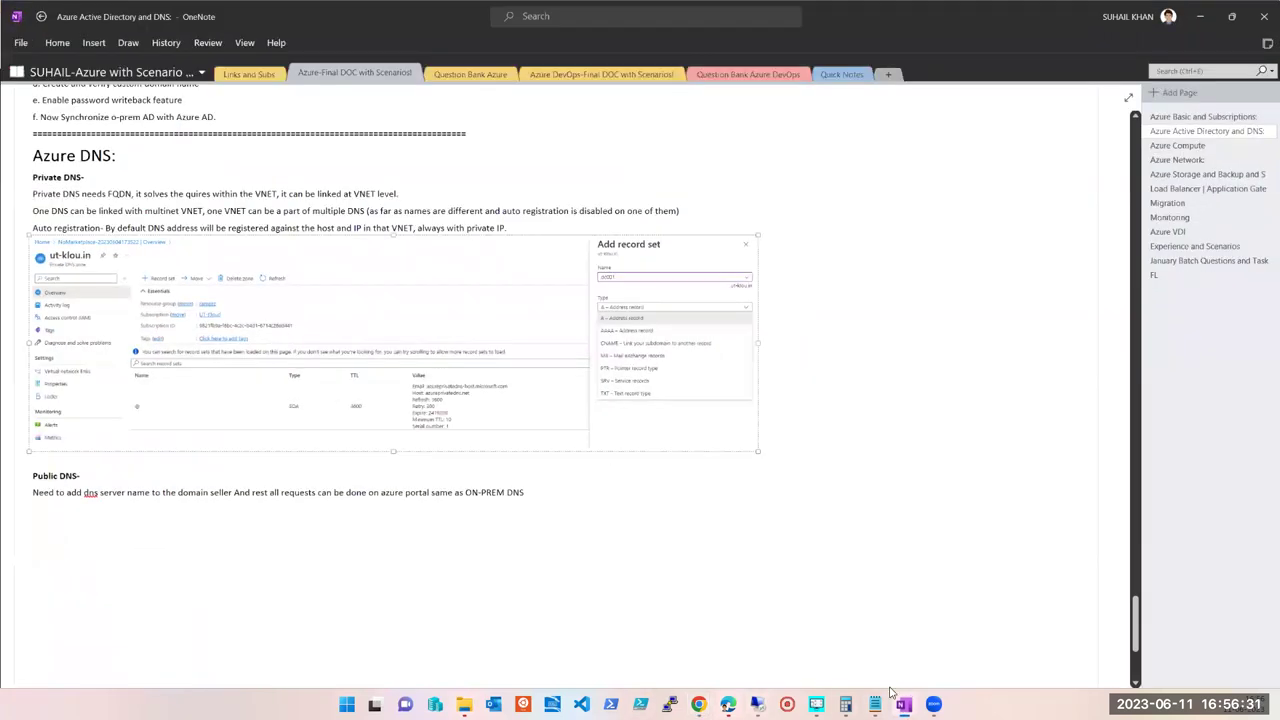
pyautogui.click(1236, 261)
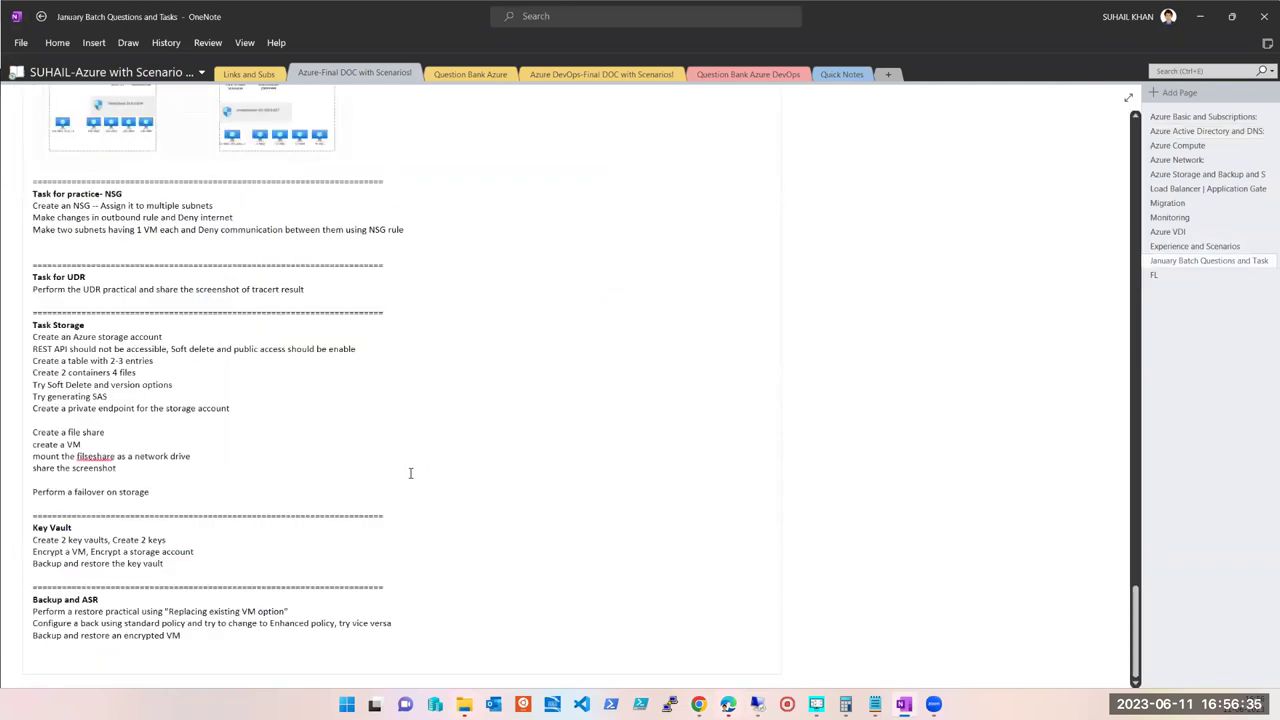
pyautogui.scroll(1, 812, 449)
pyautogui.scroll(20, 812, 449)
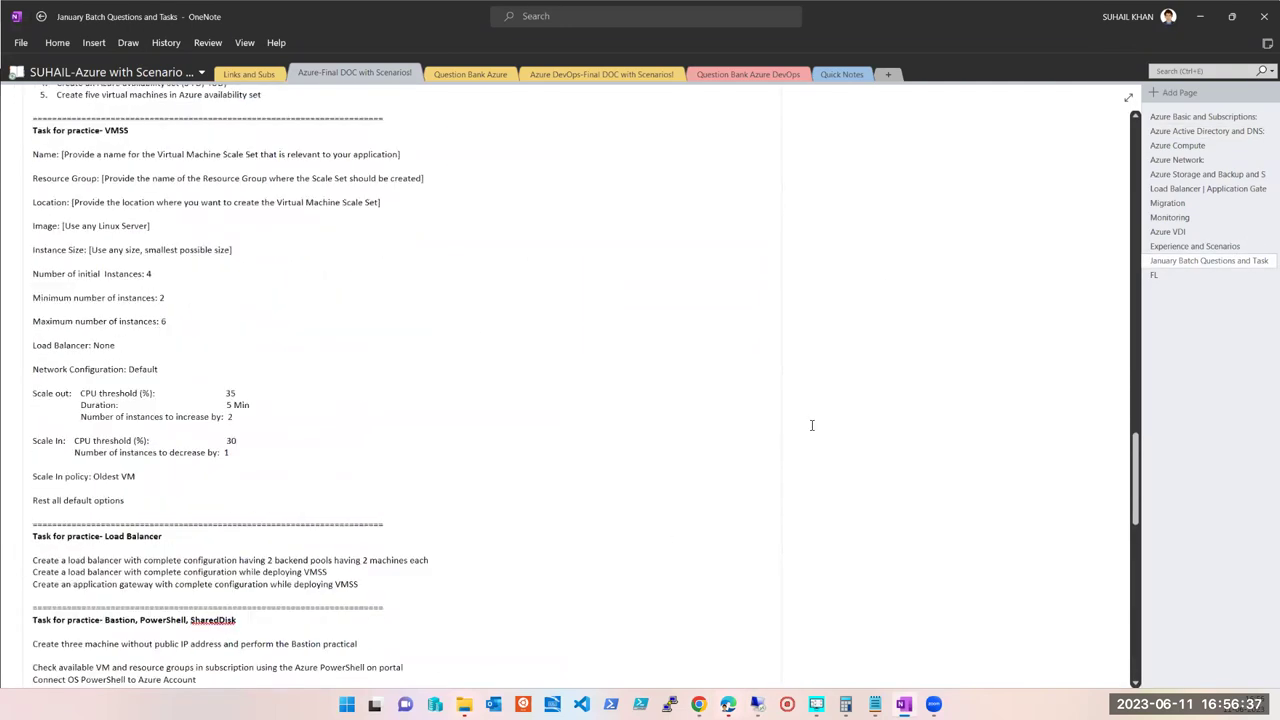
pyautogui.scroll(15, 814, 427)
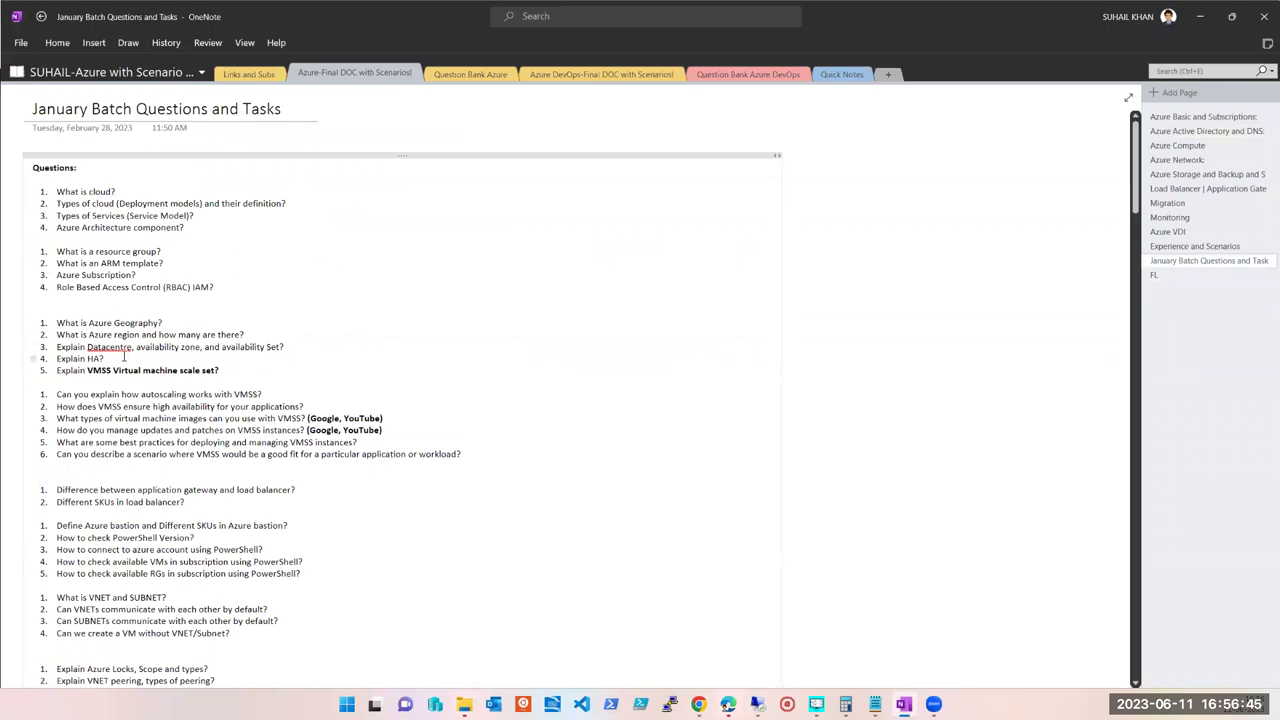
pyautogui.scroll(-12, 124, 345)
pyautogui.scroll(3, 128, 371)
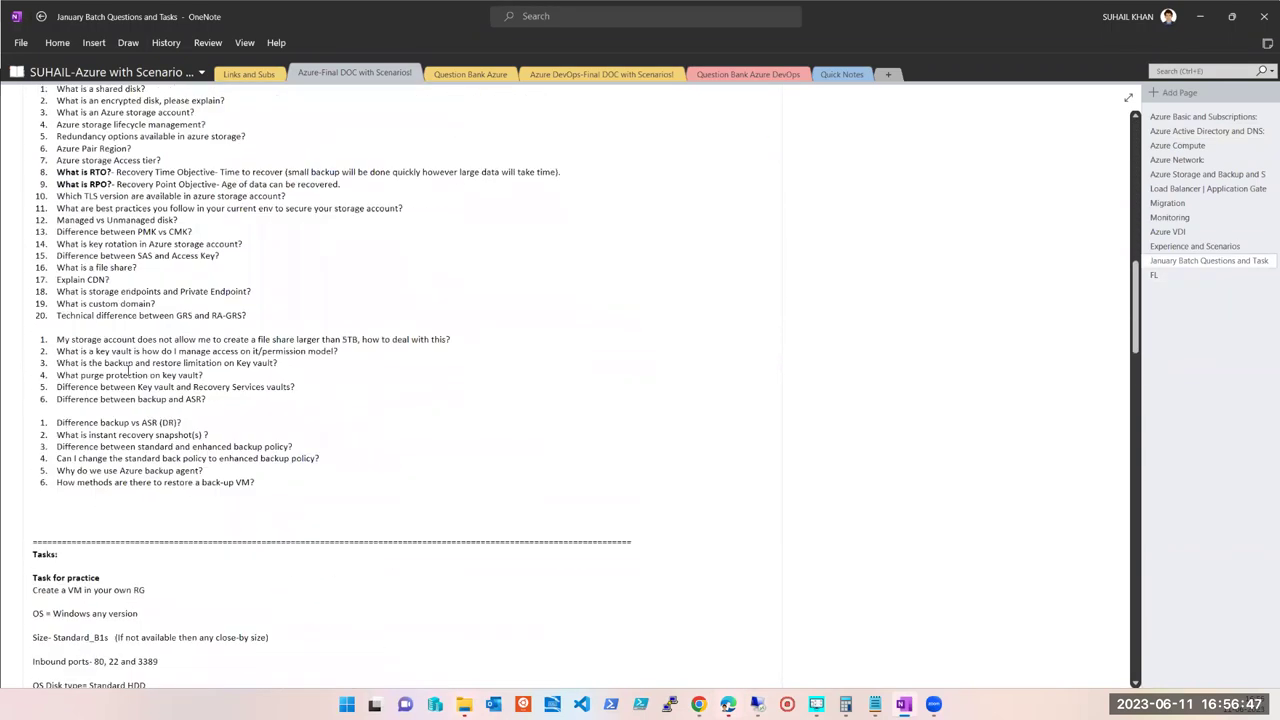
pyautogui.scroll(1, 128, 371)
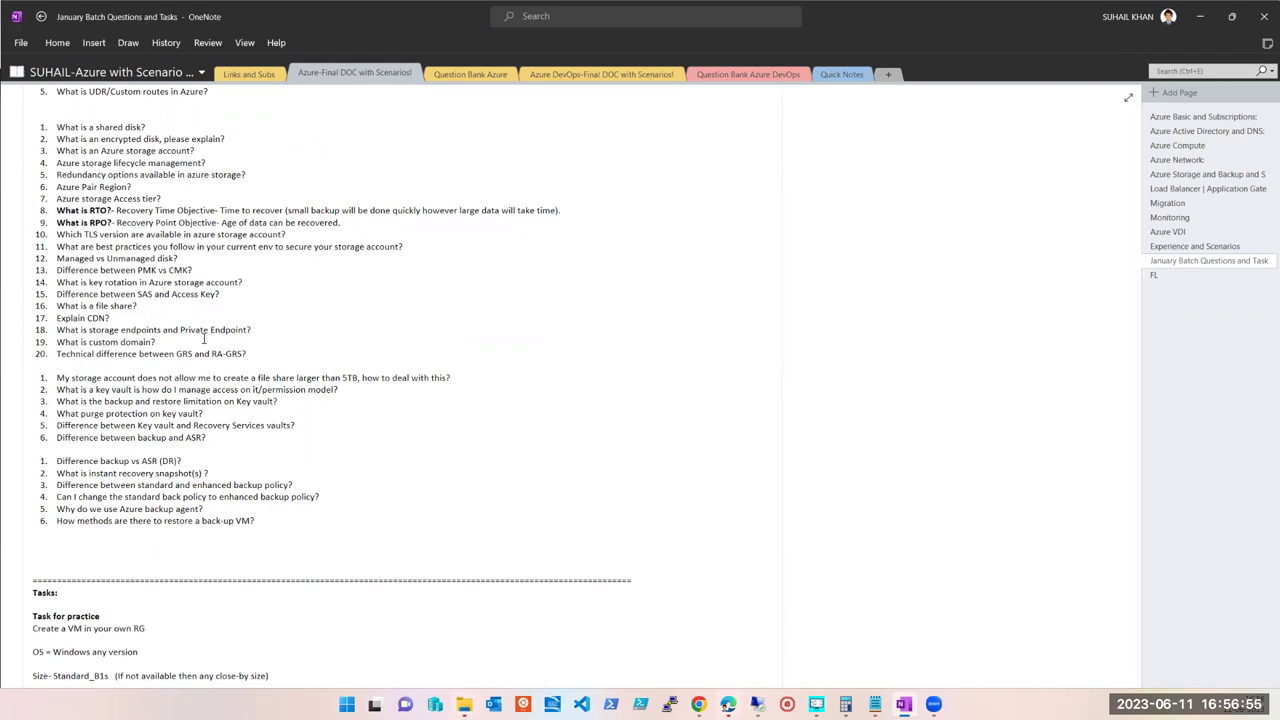
pyautogui.scroll(15, 203, 339)
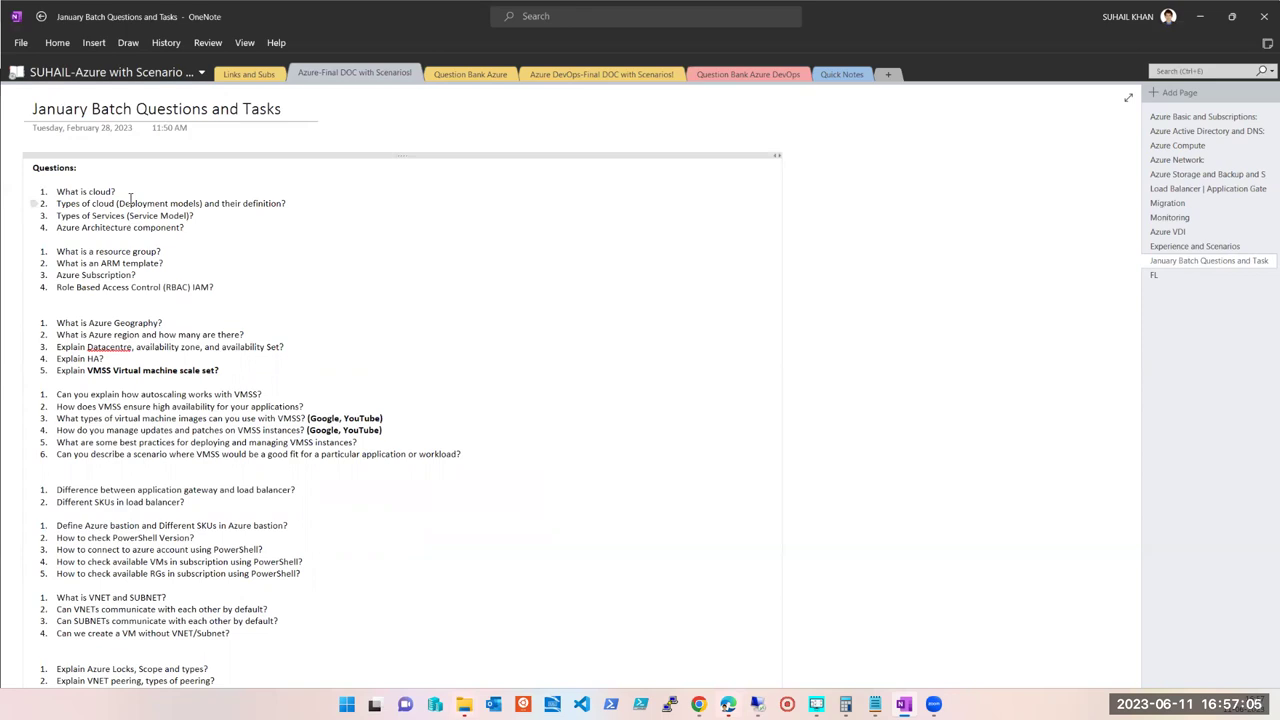
# - Read through the remaining questions and the practice tasks on virtual machines, VMSS, load balancer, Bastion and VNET peering
pyautogui.scroll(-20, 147, 227)
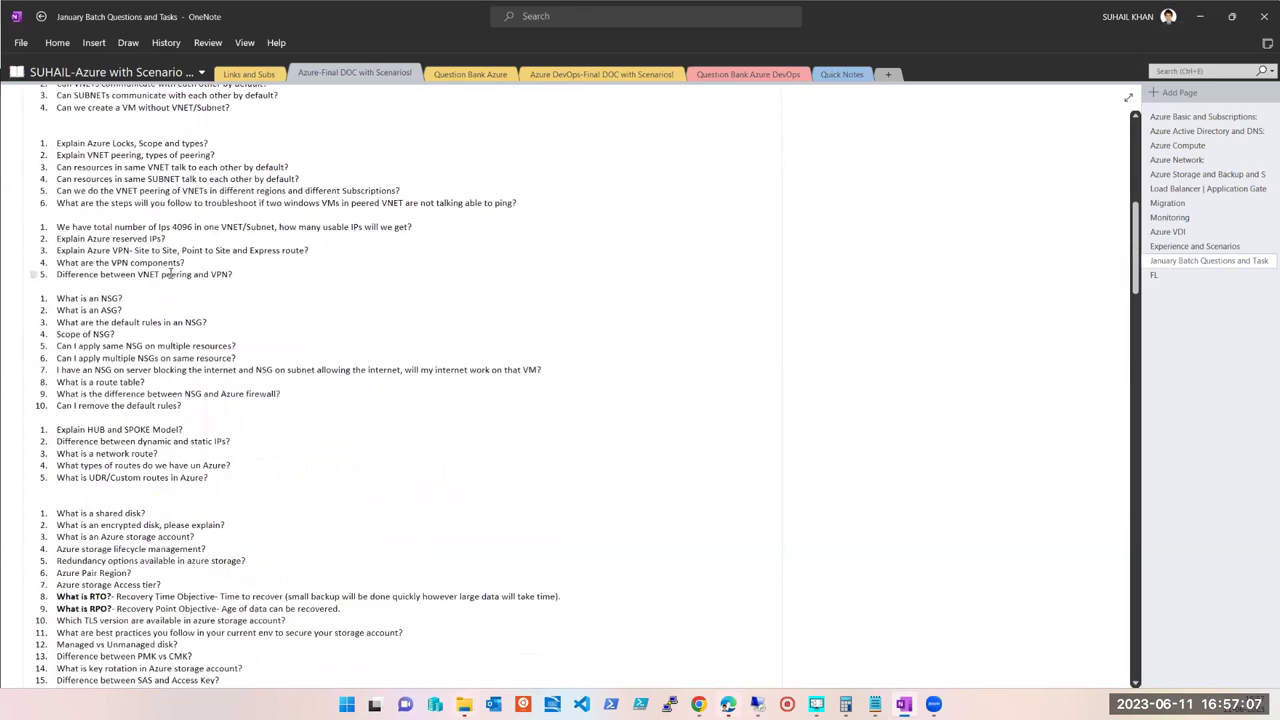
pyautogui.scroll(-8, 168, 273)
pyautogui.scroll(10, 72, 193)
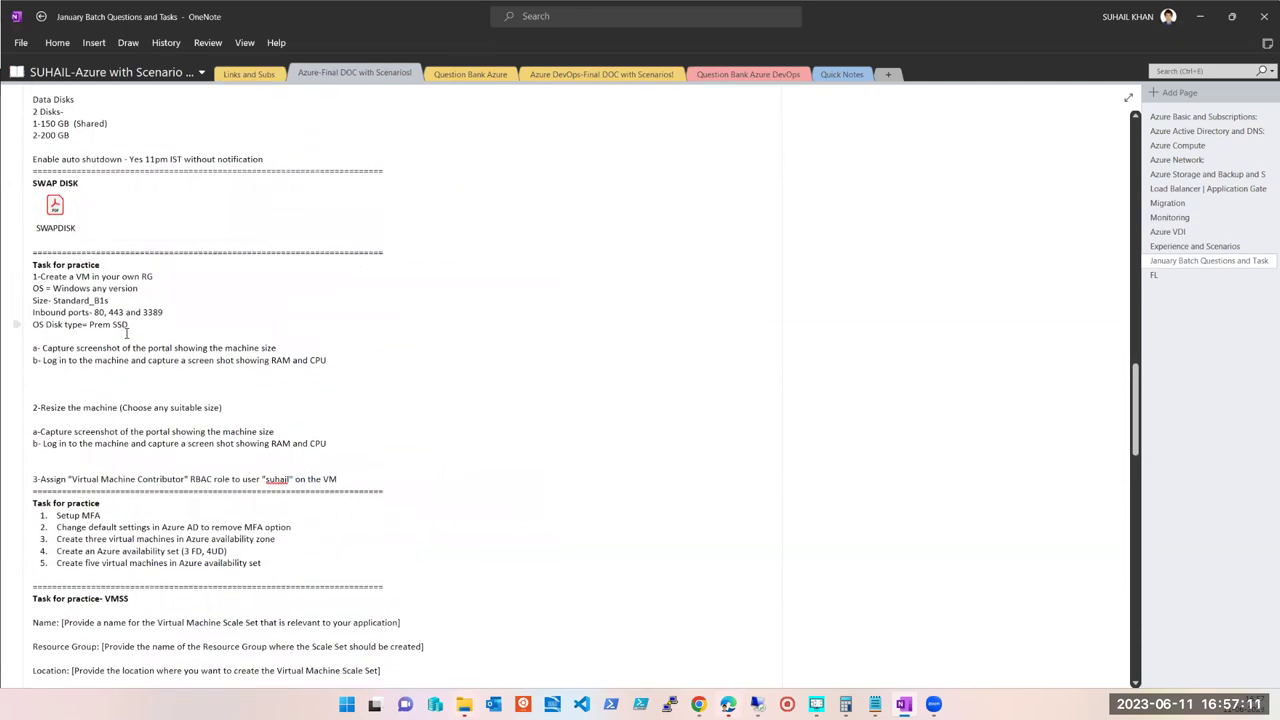
pyautogui.scroll(1, 63, 210)
pyautogui.scroll(2, 63, 210)
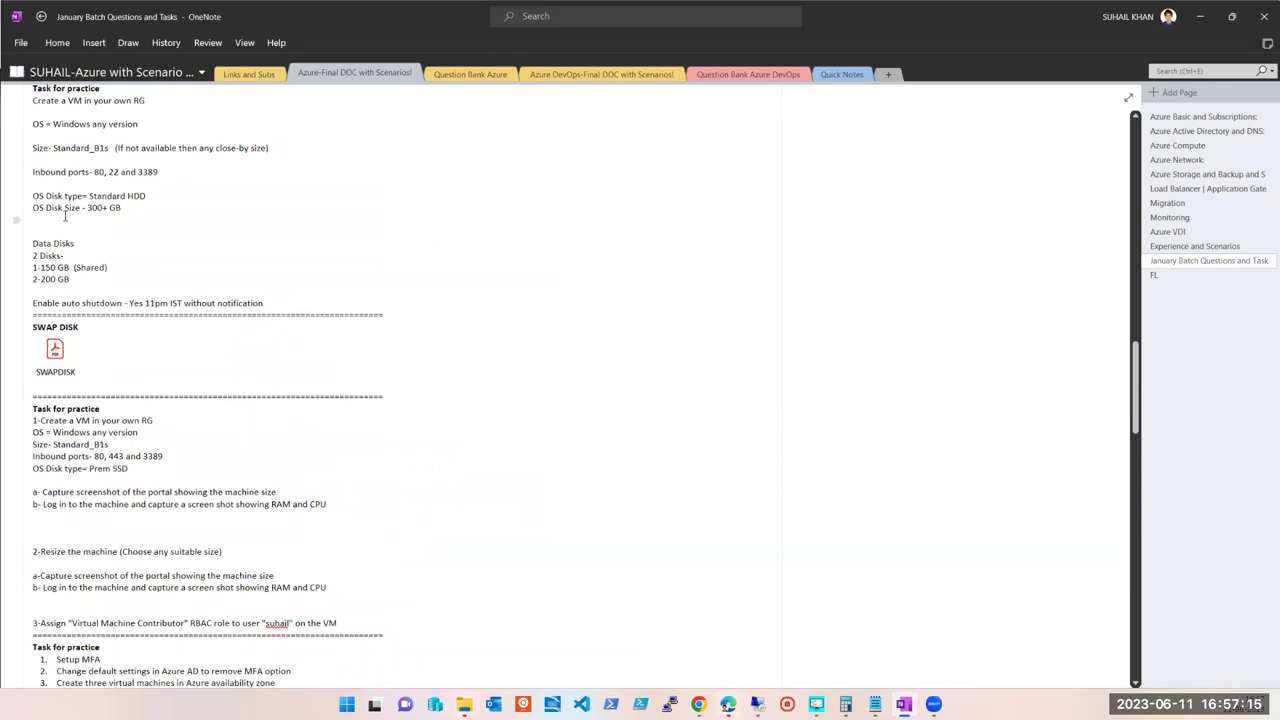
pyautogui.scroll(6, 65, 215)
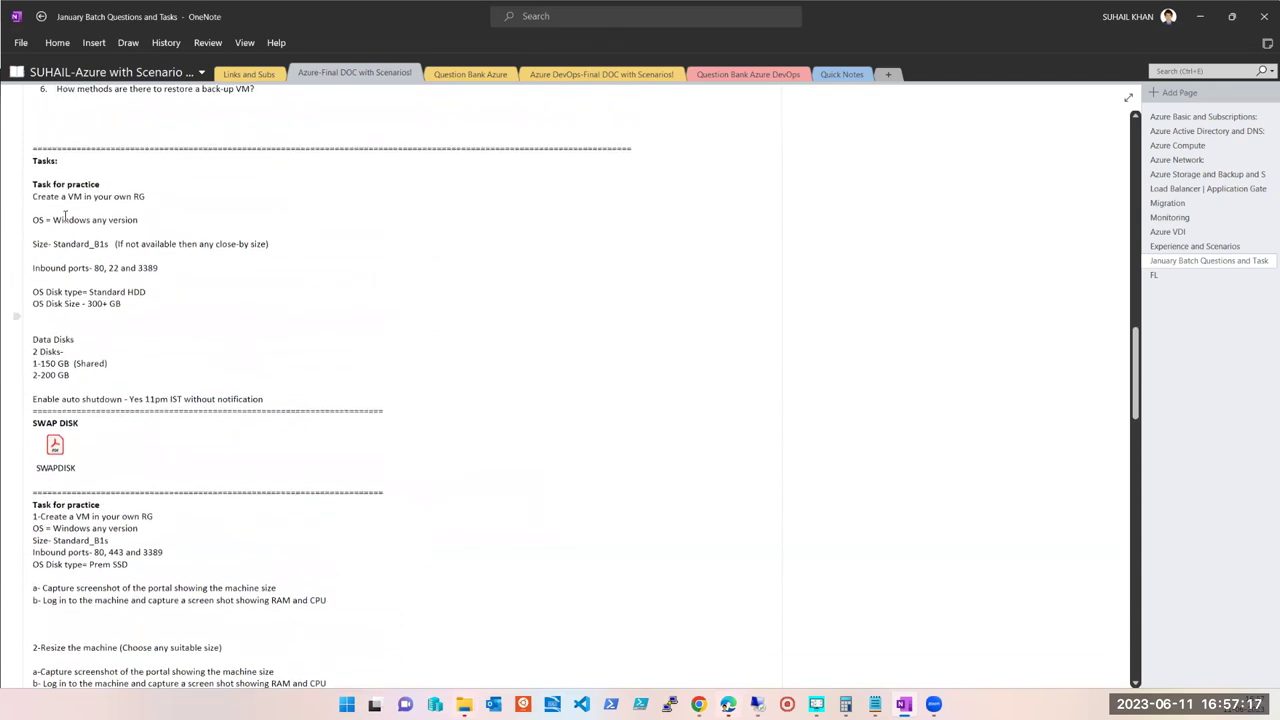
pyautogui.scroll(1, 63, 215)
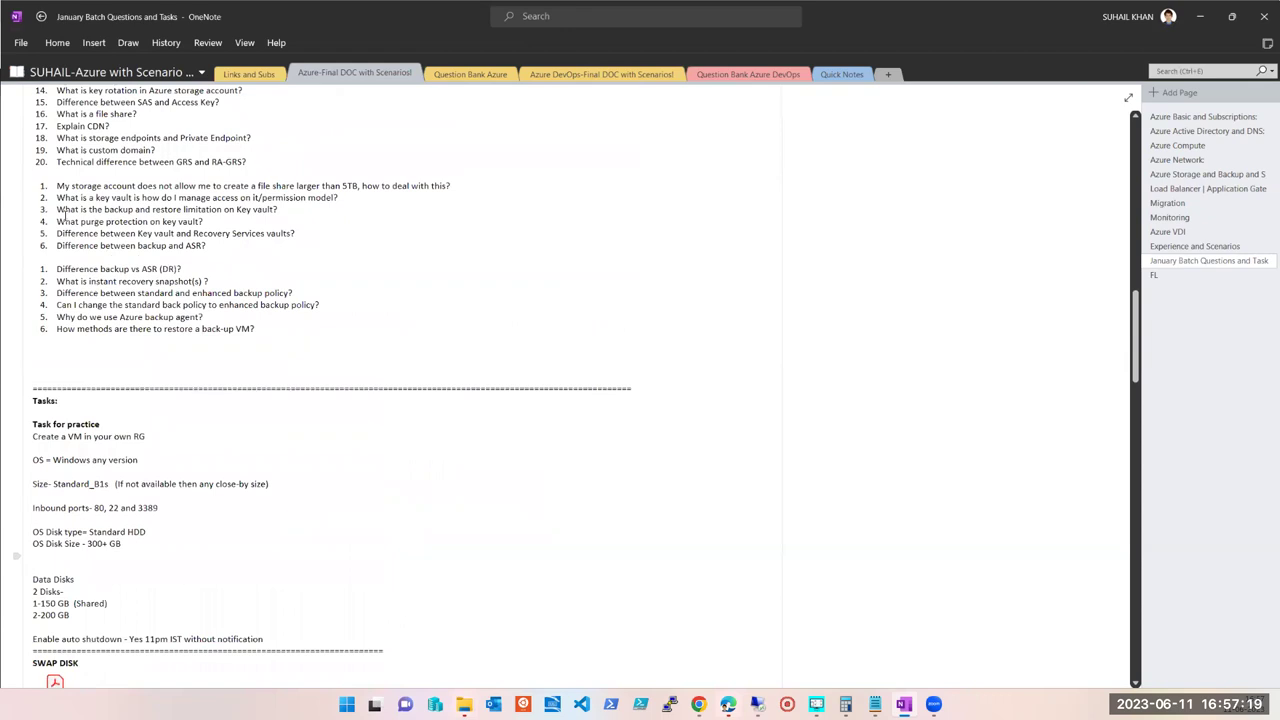
pyautogui.scroll(7, 63, 215)
pyautogui.scroll(-4, 153, 265)
pyautogui.scroll(-20, 153, 265)
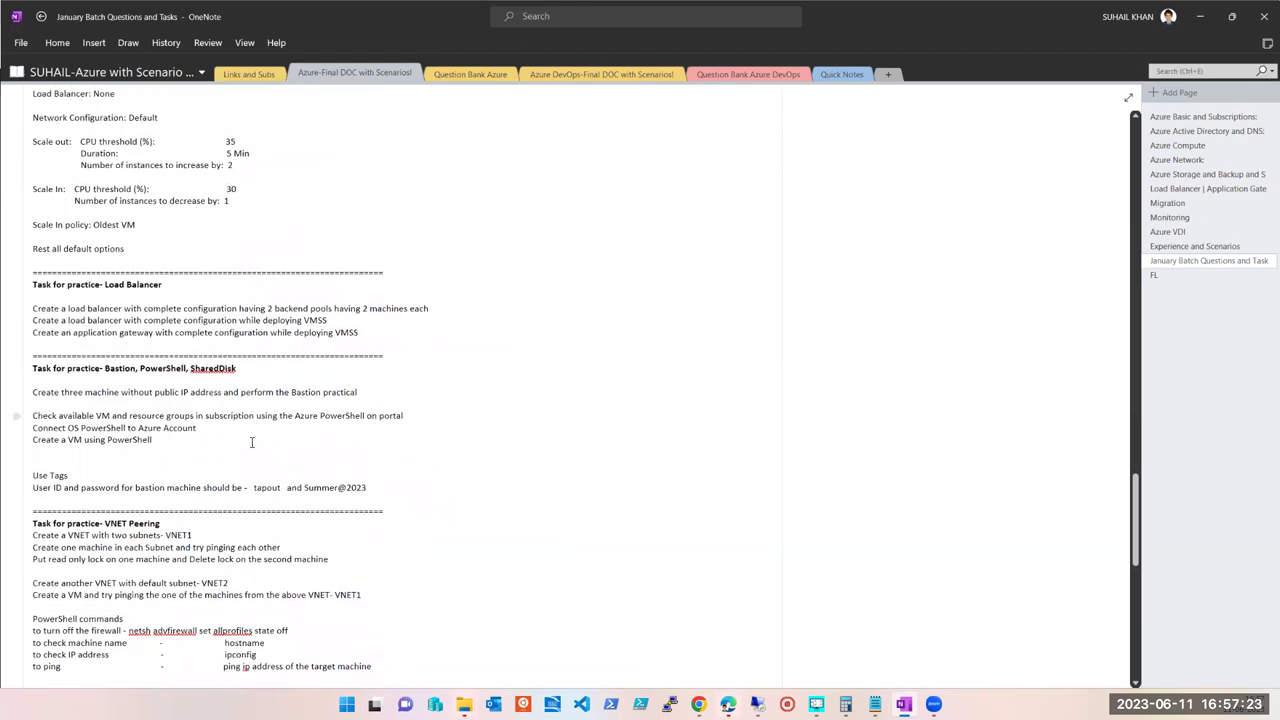
# - Read the practice tasks from VNET peering through VPN, NSG, UDR, Storage and Key Vault to Backup and ASR
pyautogui.scroll(-4, 250, 432)
pyautogui.scroll(-3, 250, 432)
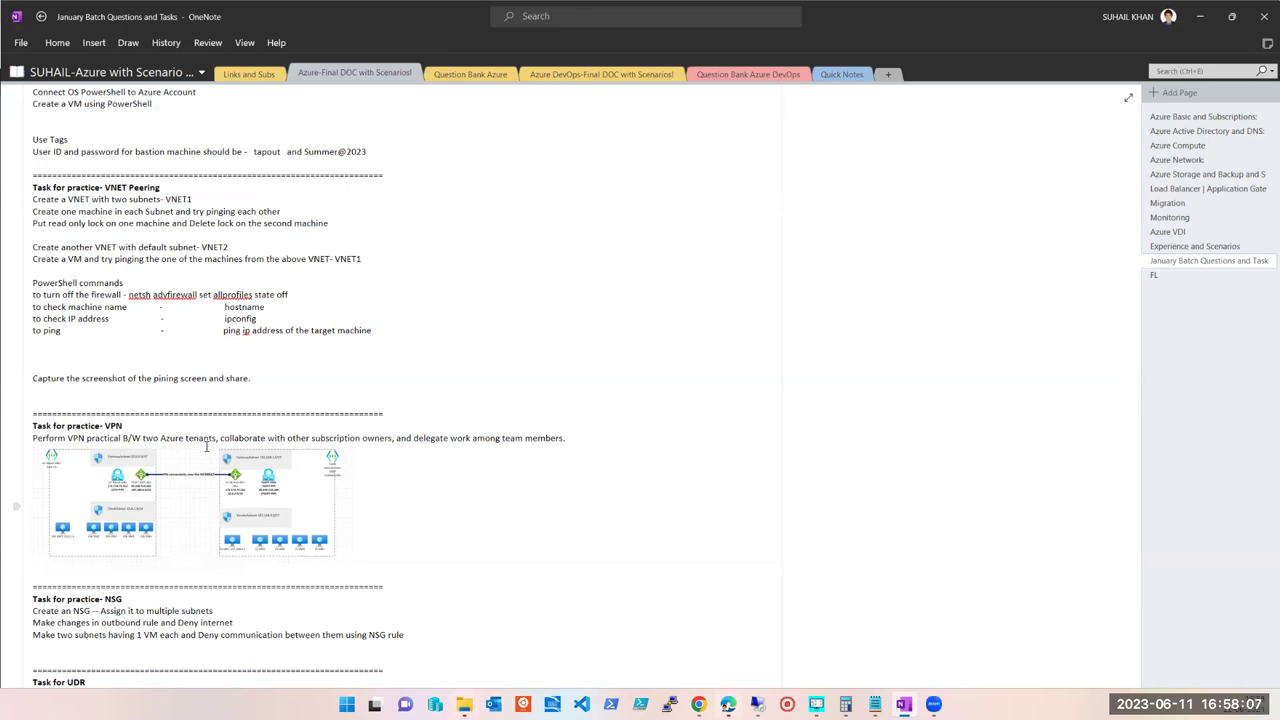
pyautogui.scroll(-8, 268, 482)
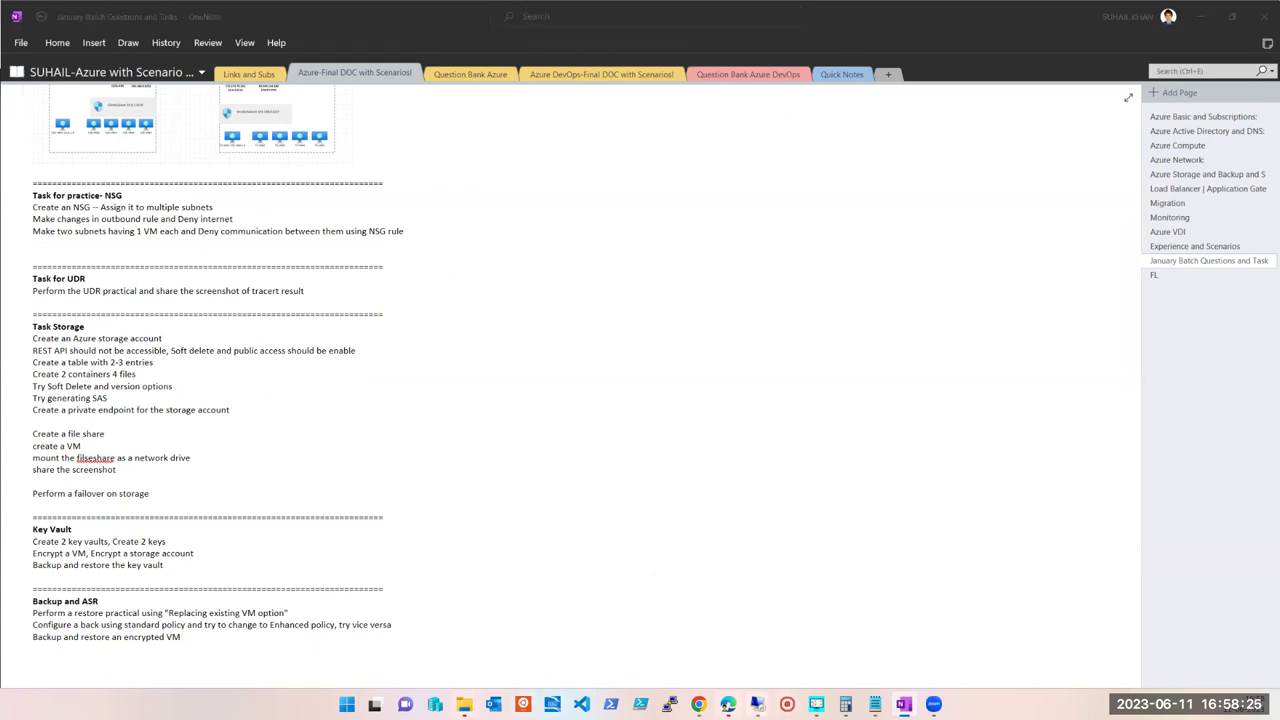
# - Look at the 172.190.182.43 Remote Desktop session, minimize it, and switch to the 172.190.146.40 session in full screen
pyautogui.moveTo(755, 702)
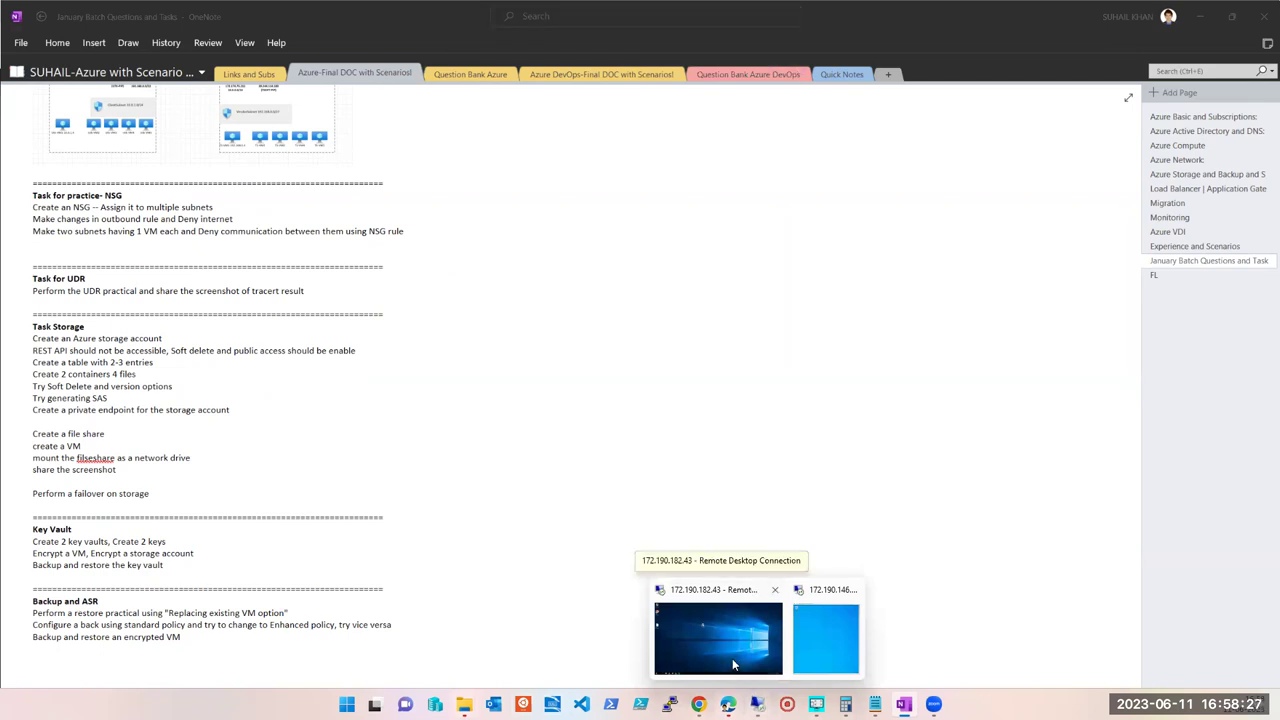
pyautogui.click(732, 658)
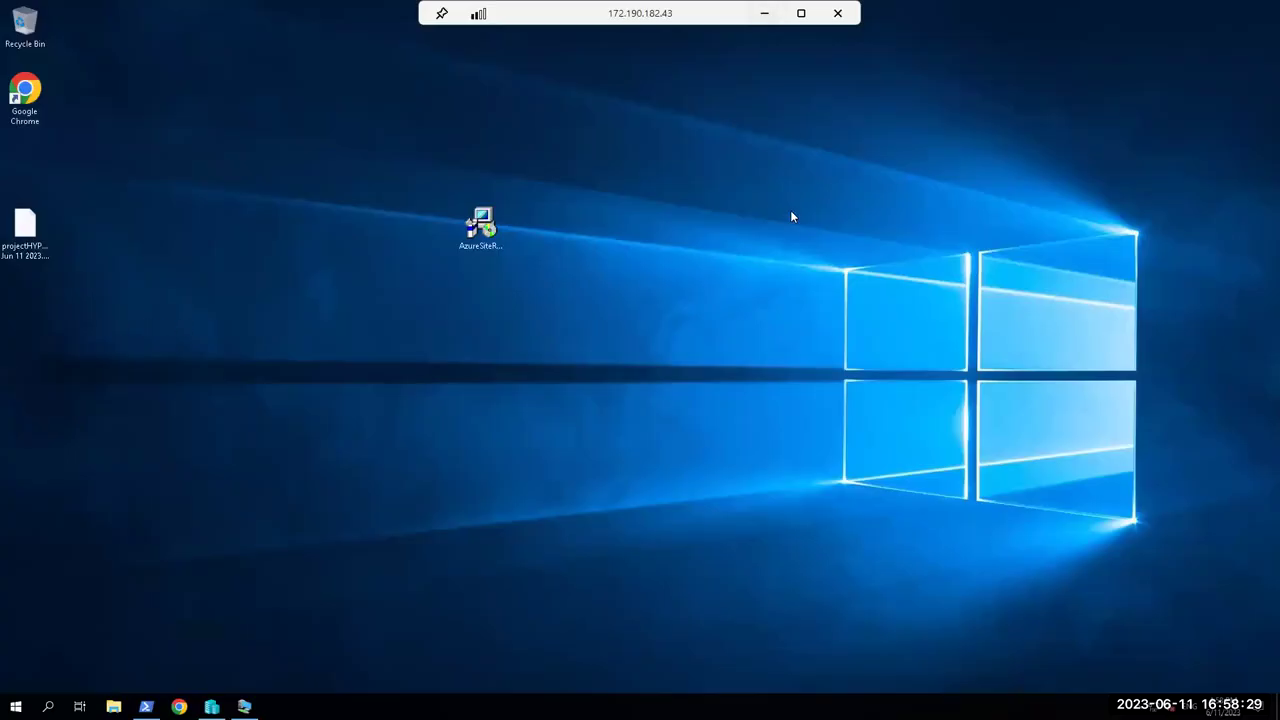
pyautogui.click(765, 13)
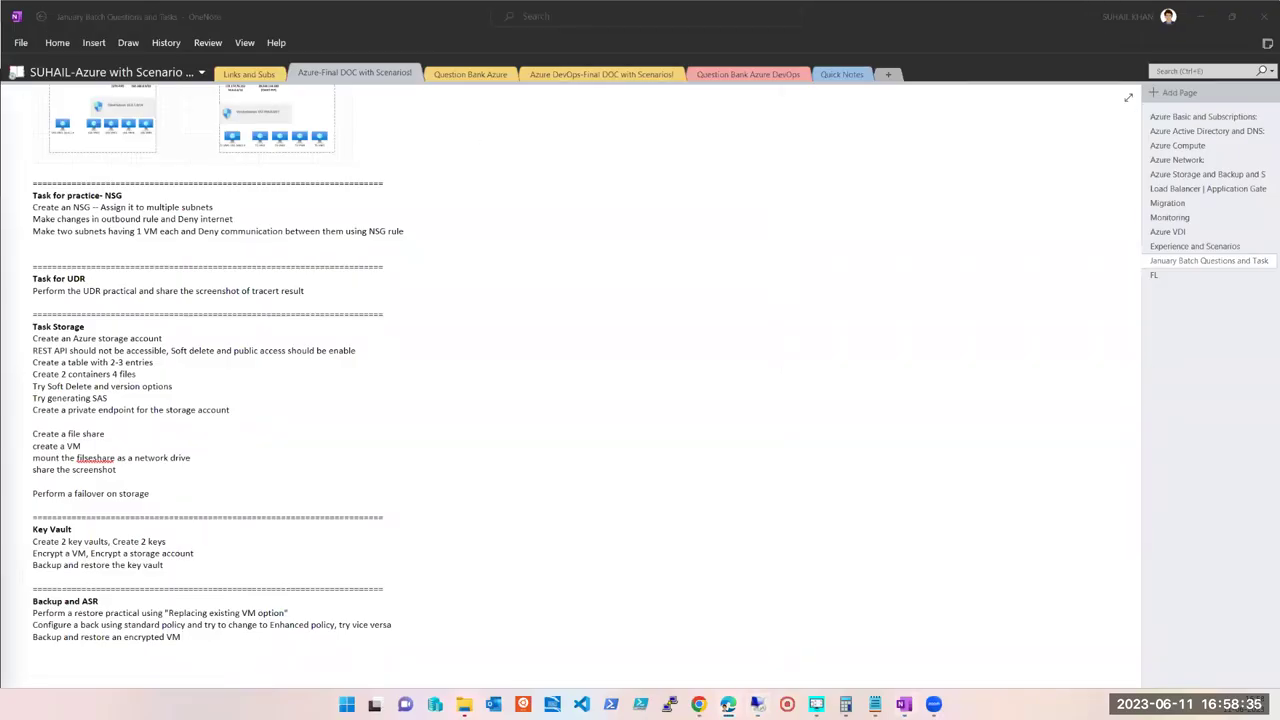
pyautogui.hotkey('alt', 'Tab')
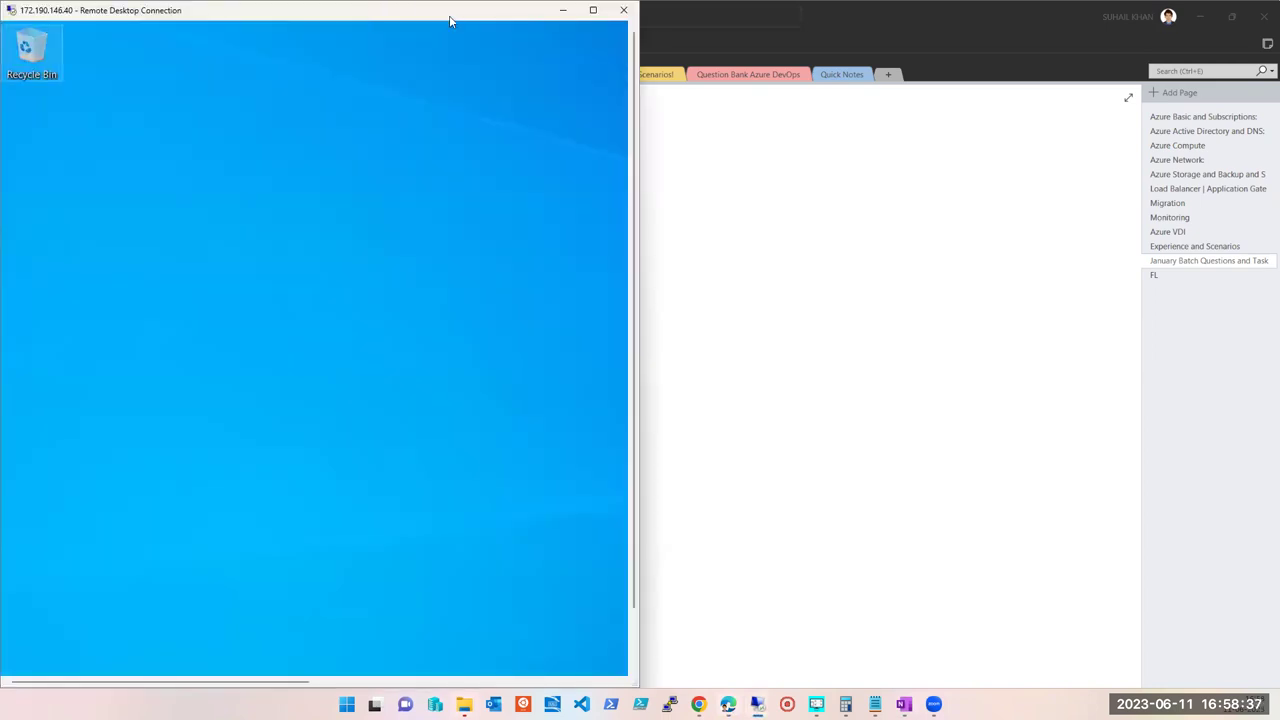
pyautogui.click(594, 18)
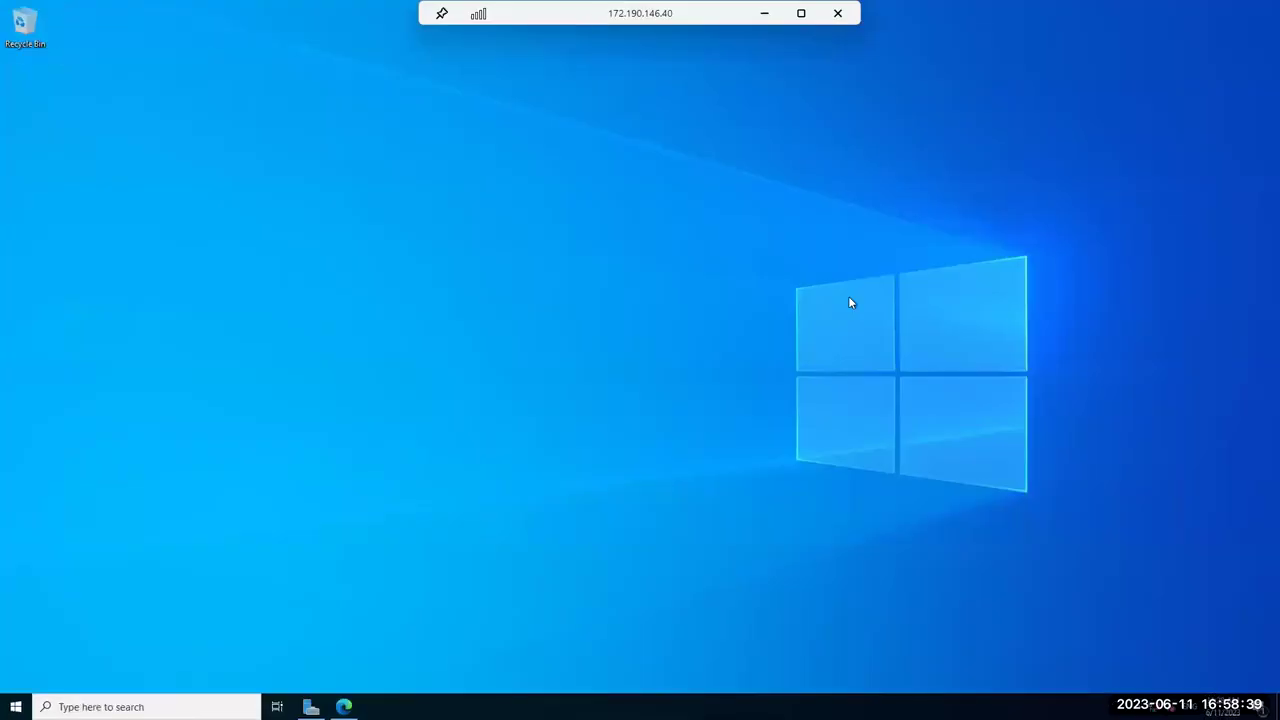